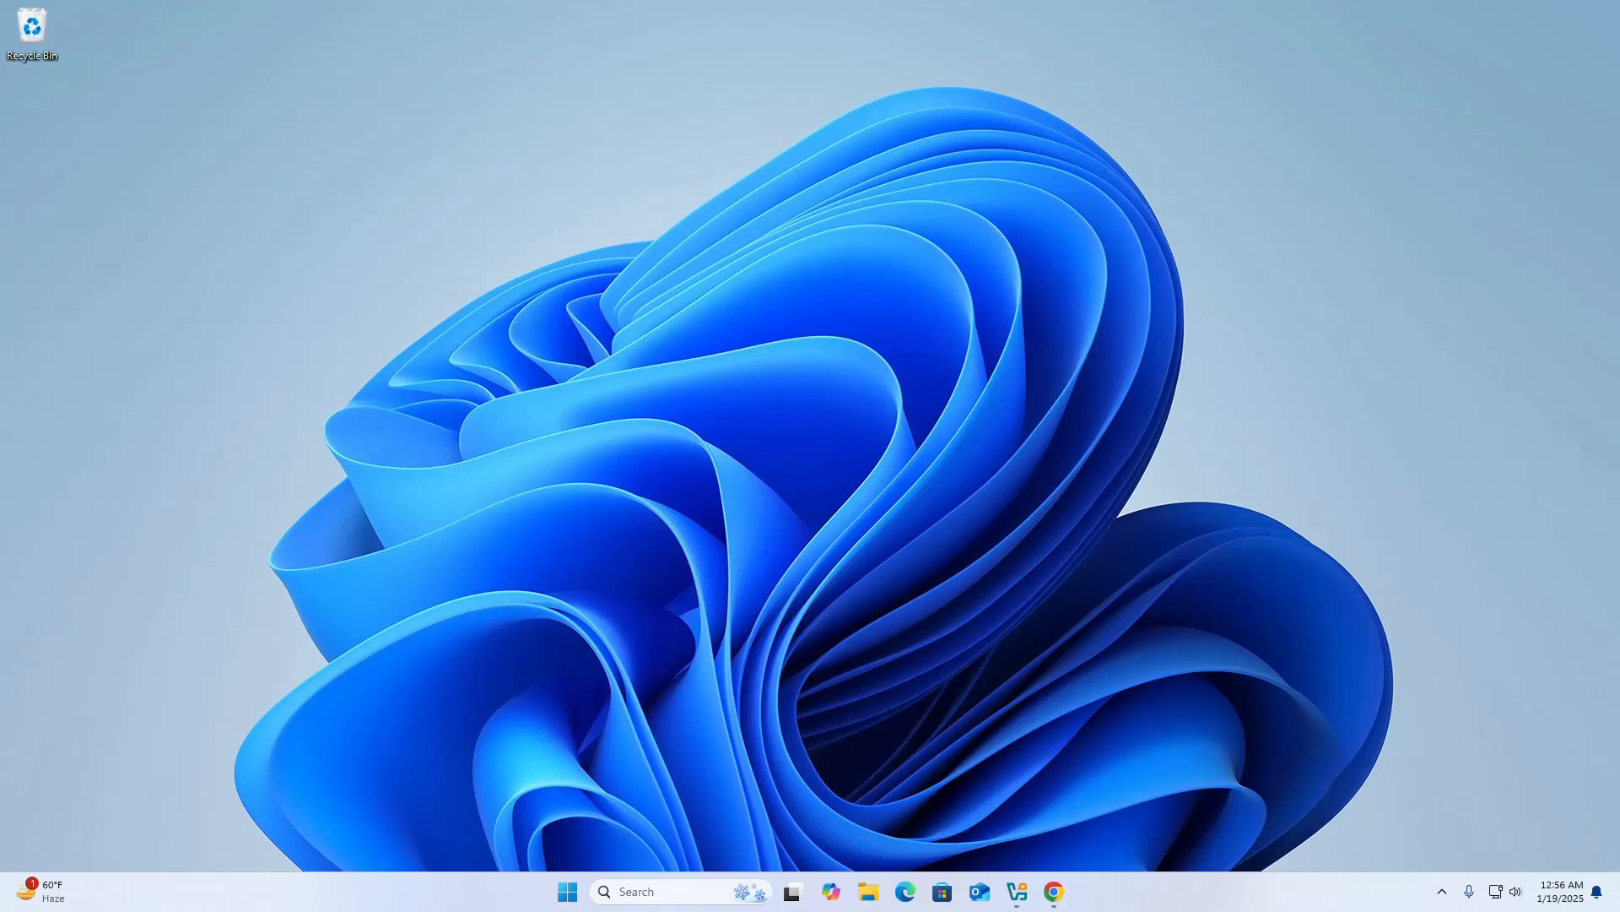
# Open the Ubuntu Desktop 24.04.1 LTS download page on ubuntu.com in Chrome, and minimize the browser after viewing it.
pyautogui.click(1053, 891)
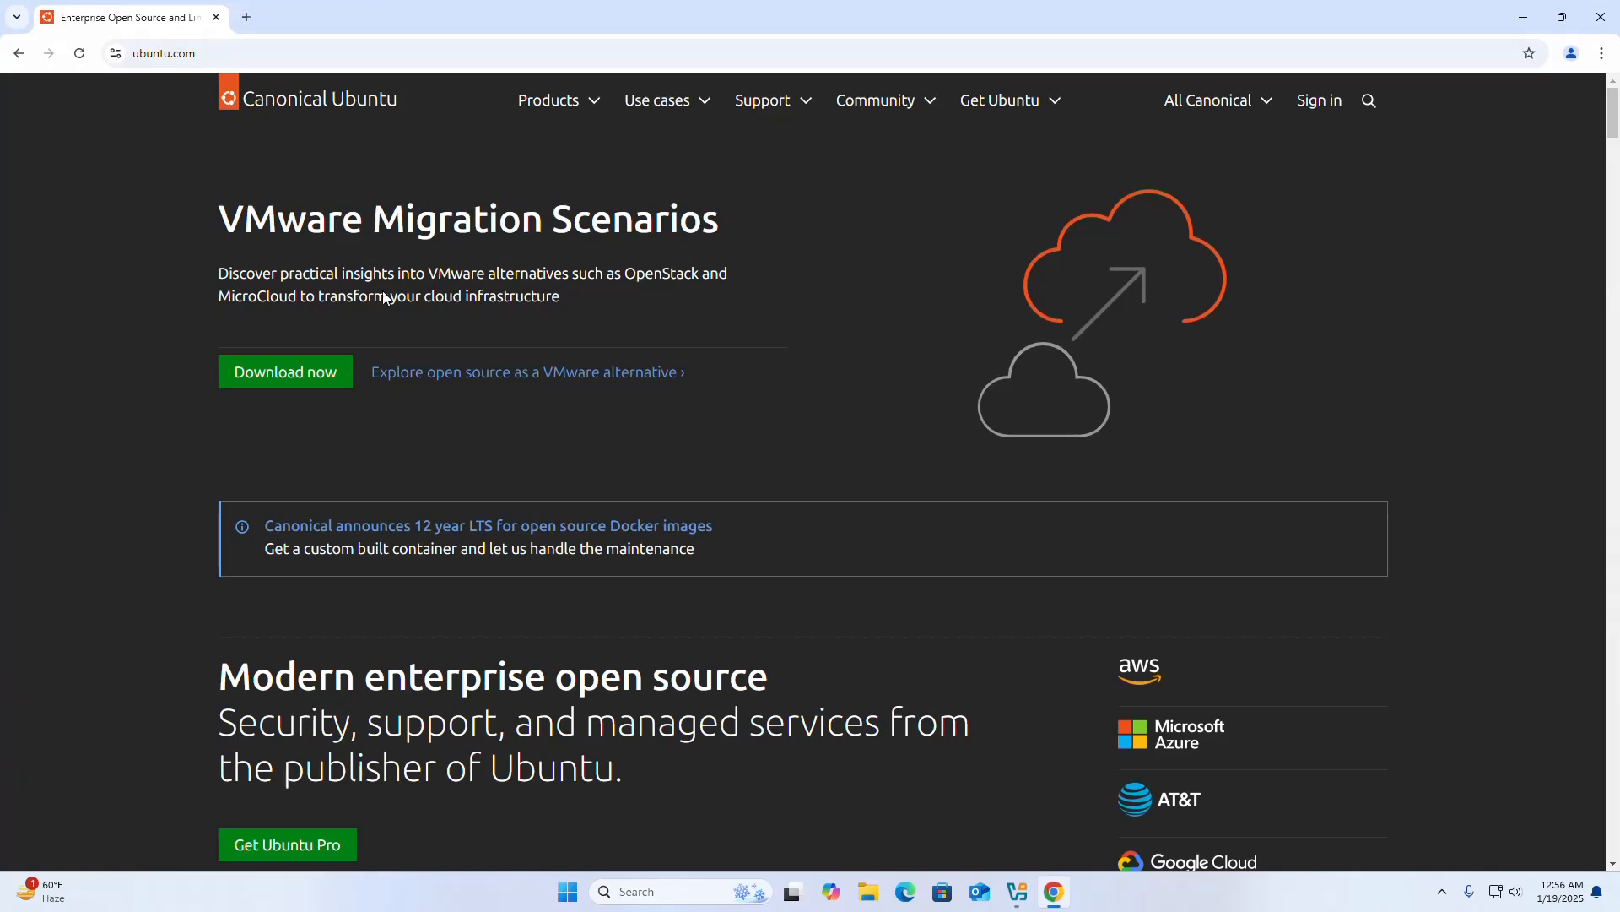
pyautogui.click(597, 105)
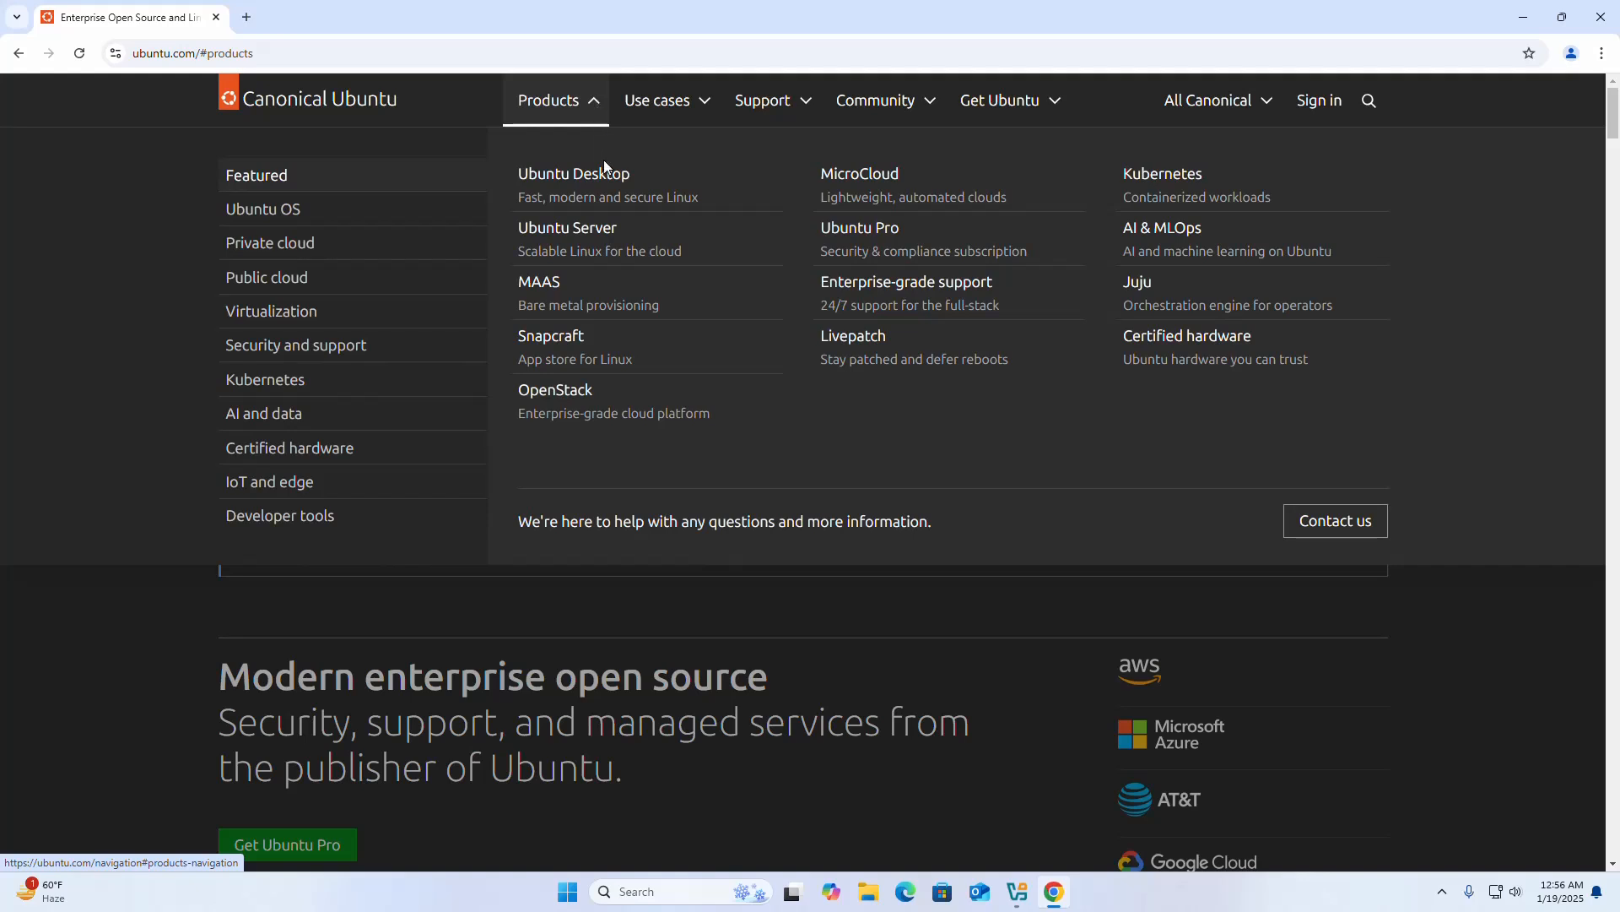
pyautogui.click(602, 192)
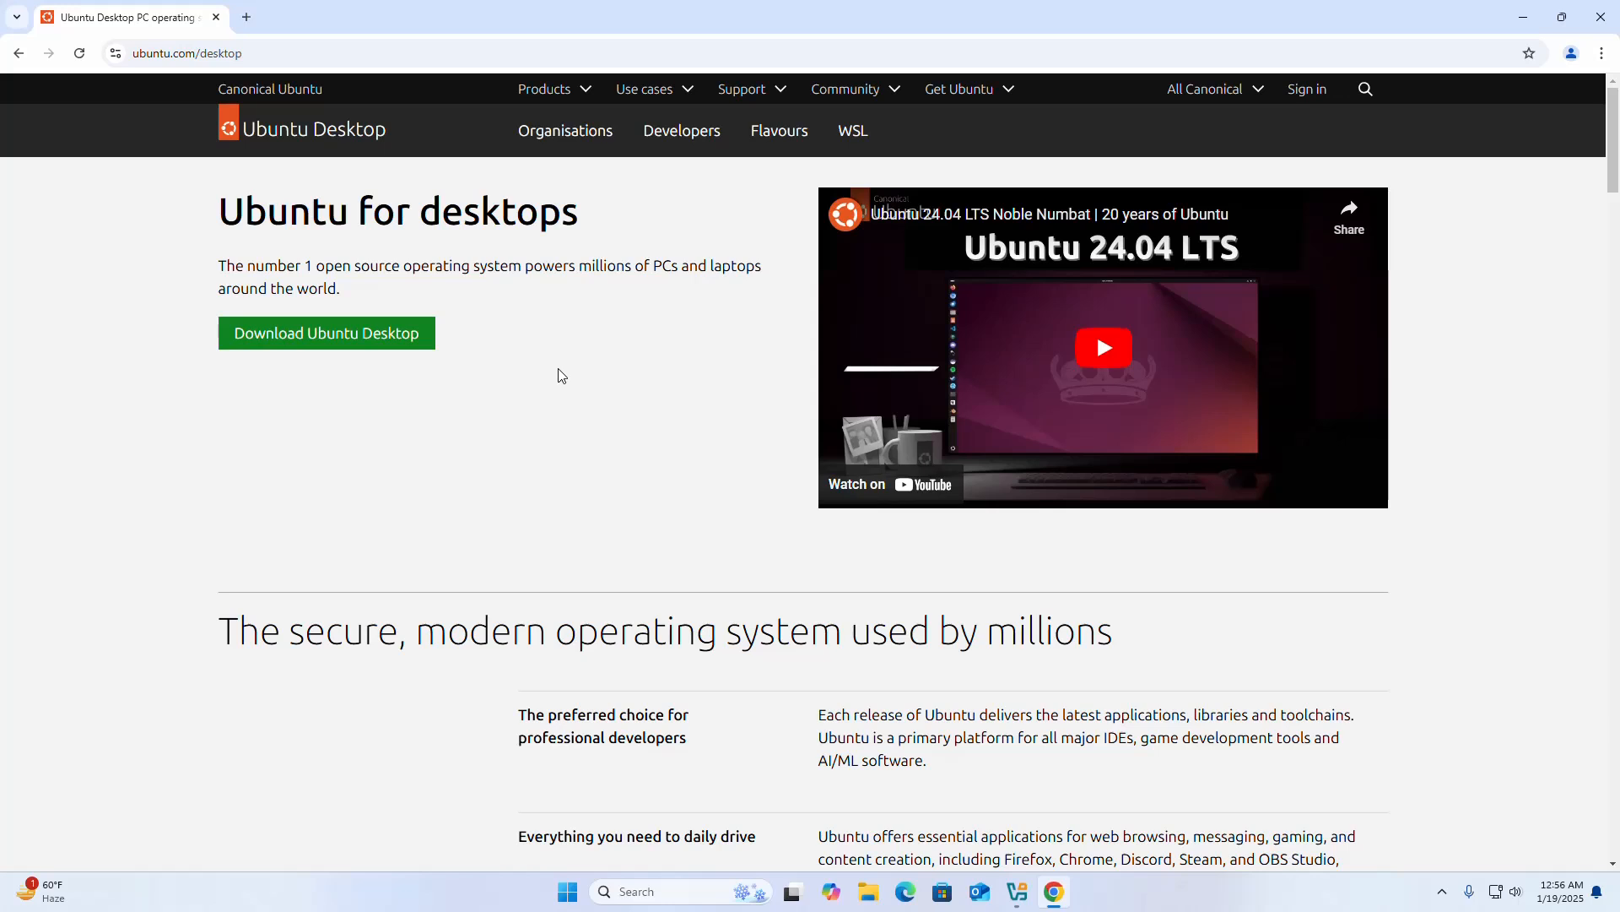
pyautogui.click(406, 339)
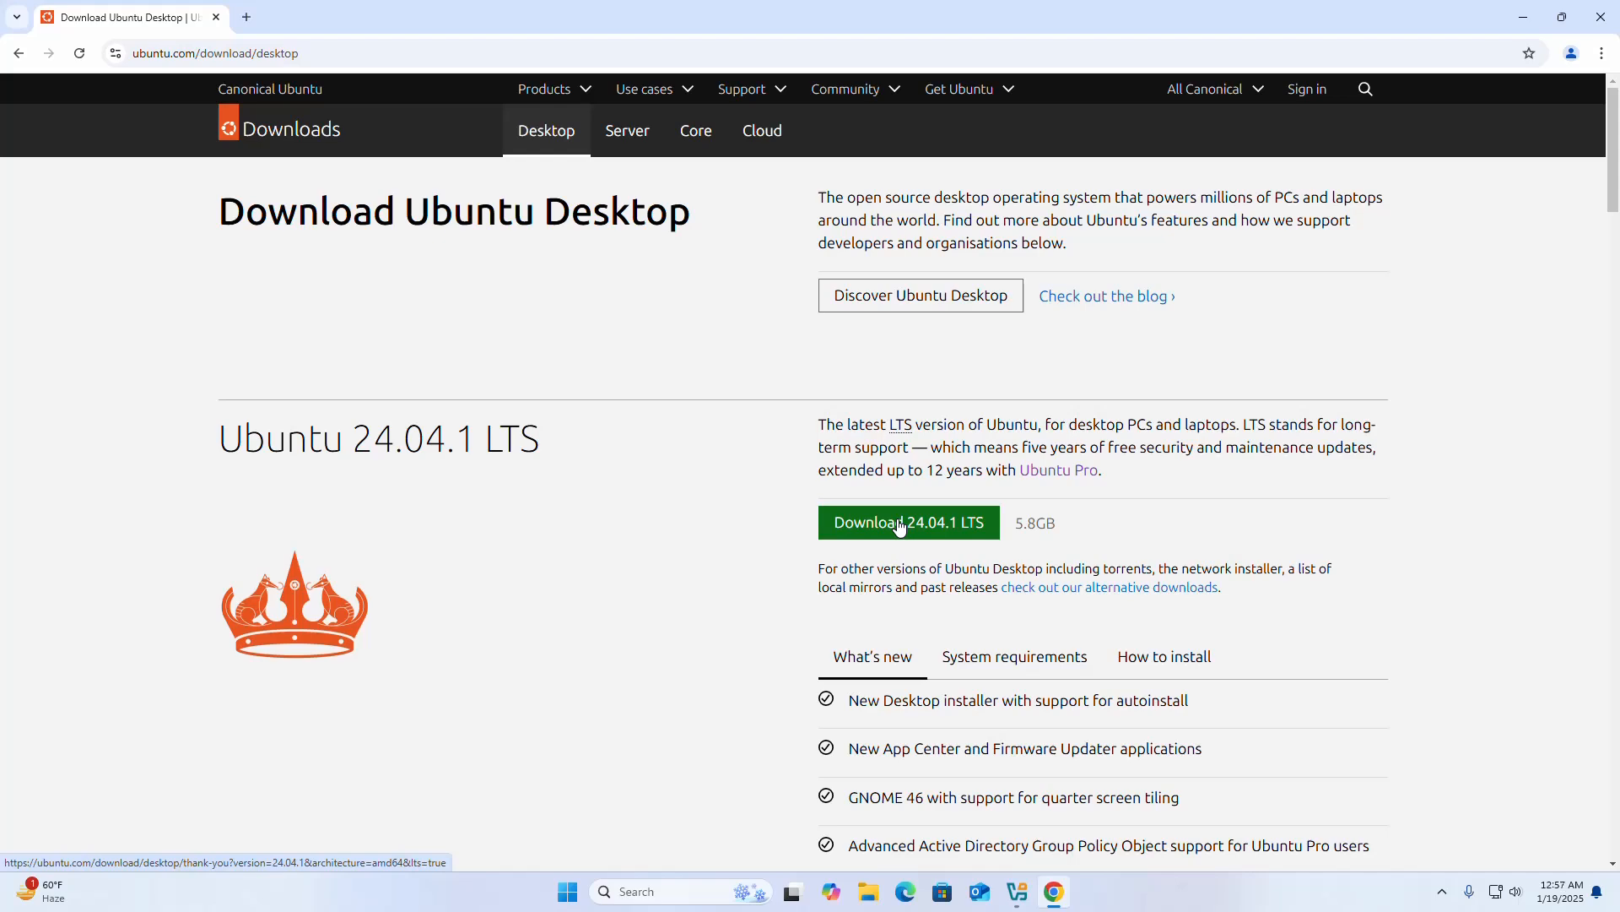
pyautogui.click(1515, 20)
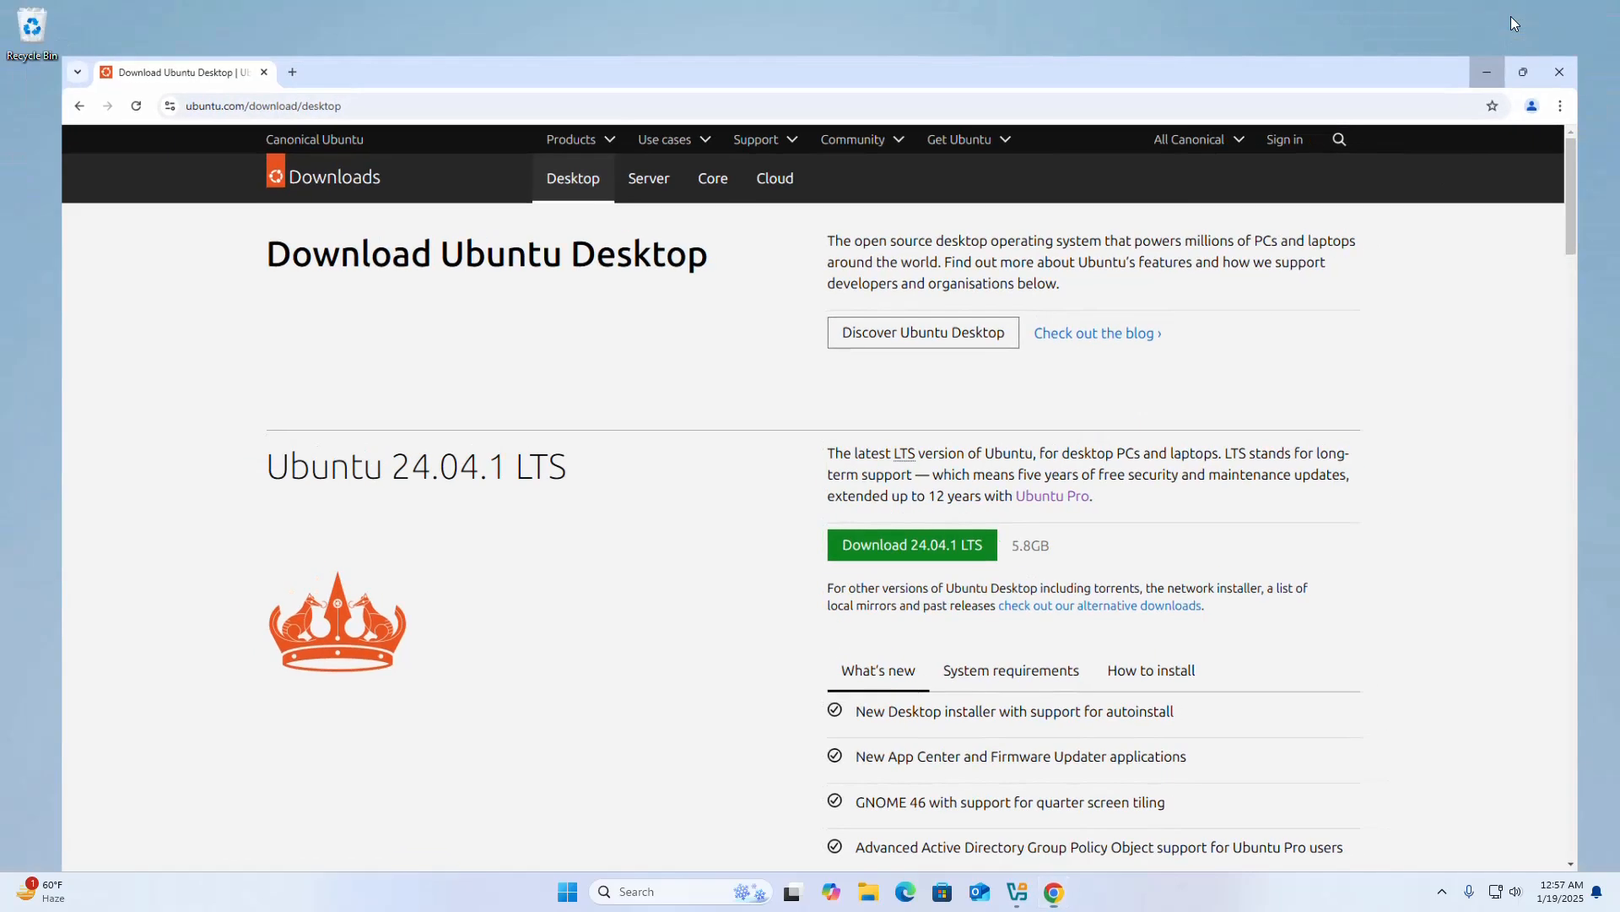
# Launch Oracle VirtualBox from Windows and maximize its manager window.
pyautogui.click(657, 892)
pyautogui.write('v')
pyautogui.click(1065, 385)
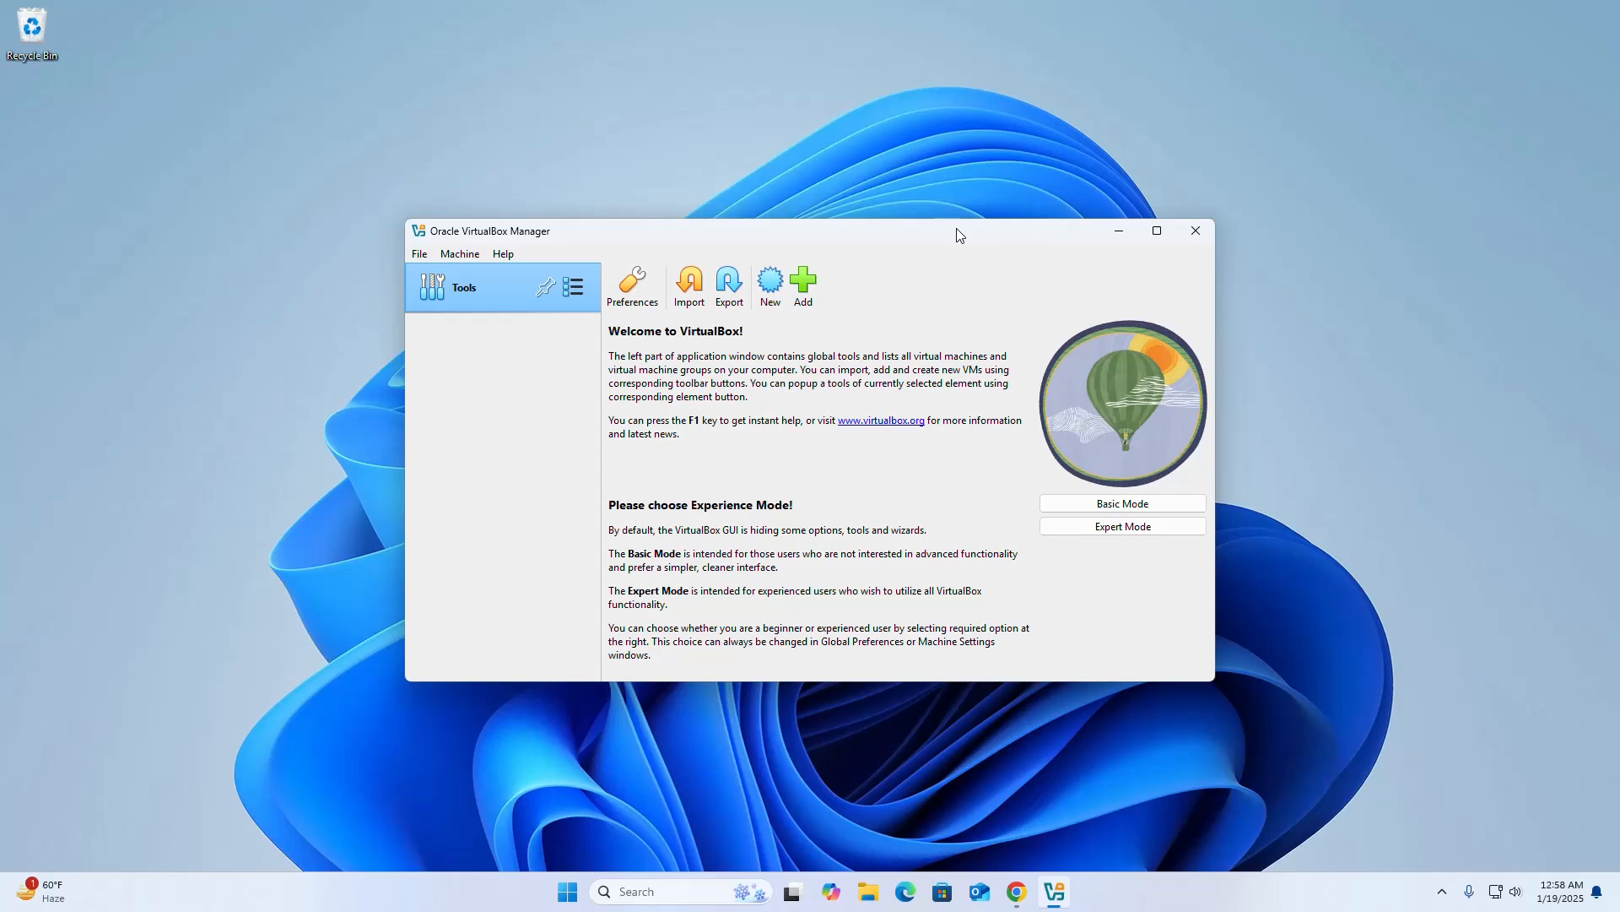
pyautogui.click(1151, 234)
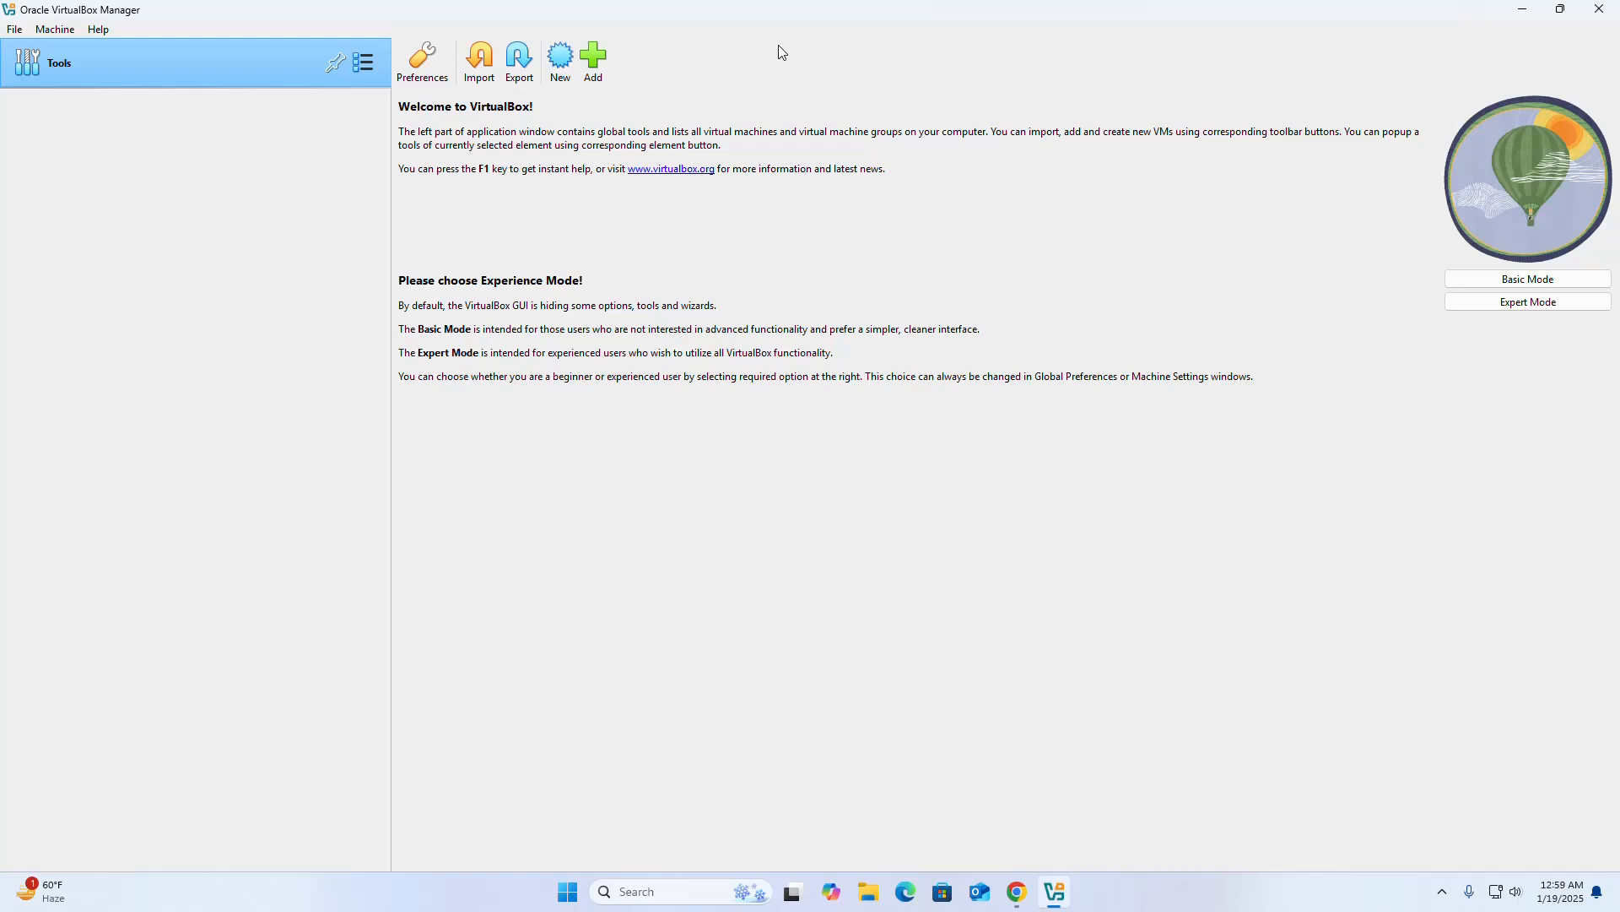
# Start a new virtual machine and name it "Ubuntu 24.04 LTS".
pyautogui.click(561, 60)
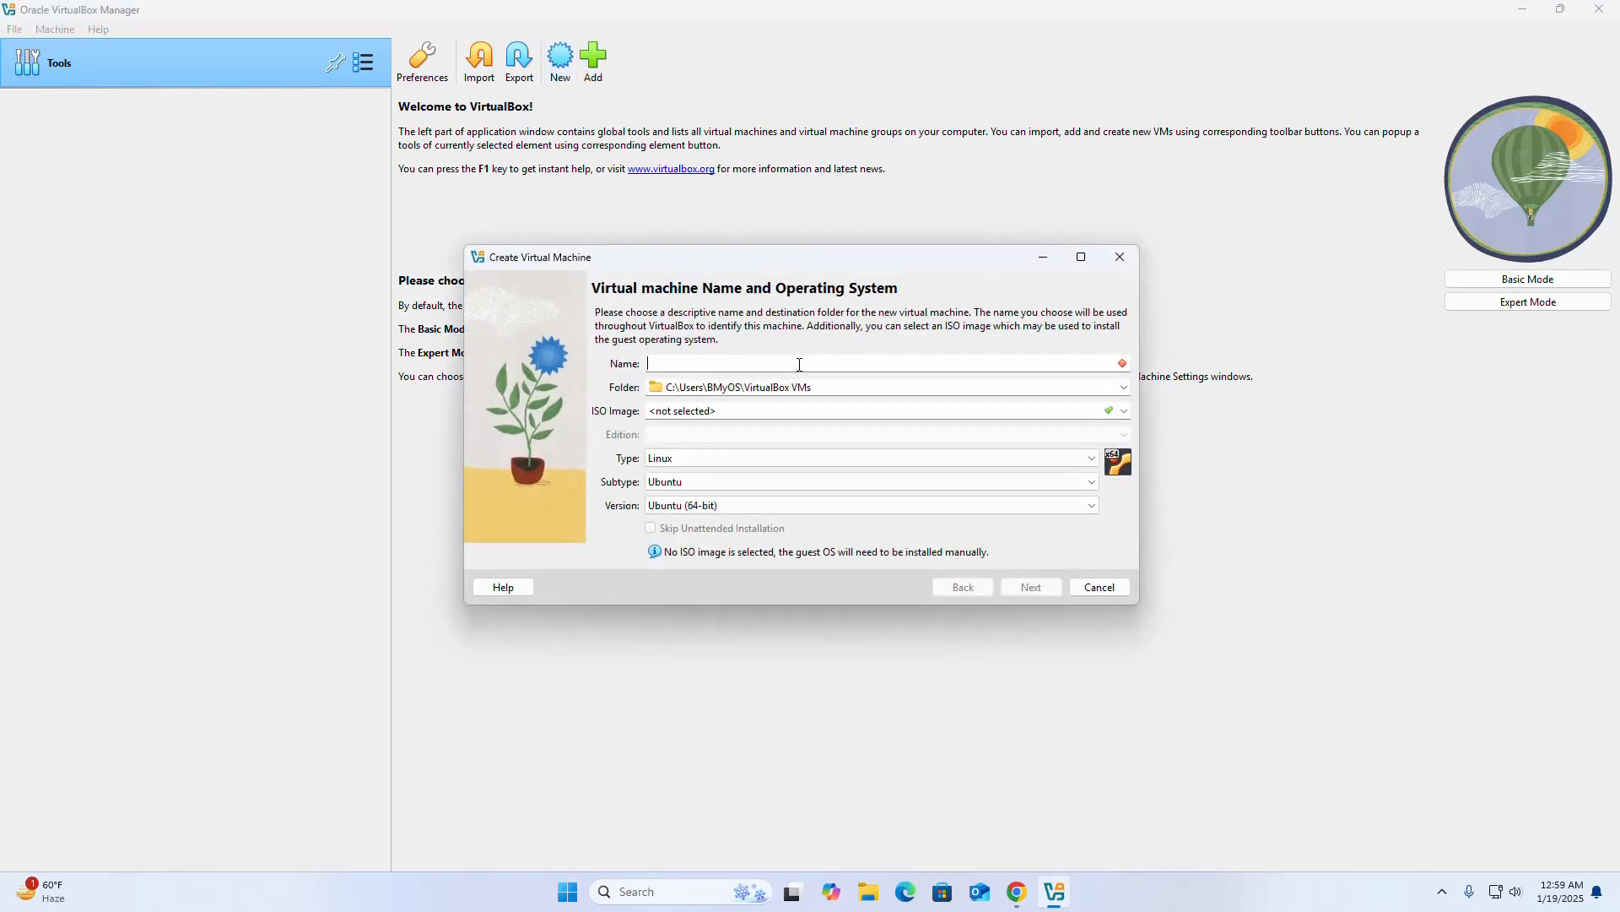
pyautogui.write('Ubuntu 24.04 LTS')
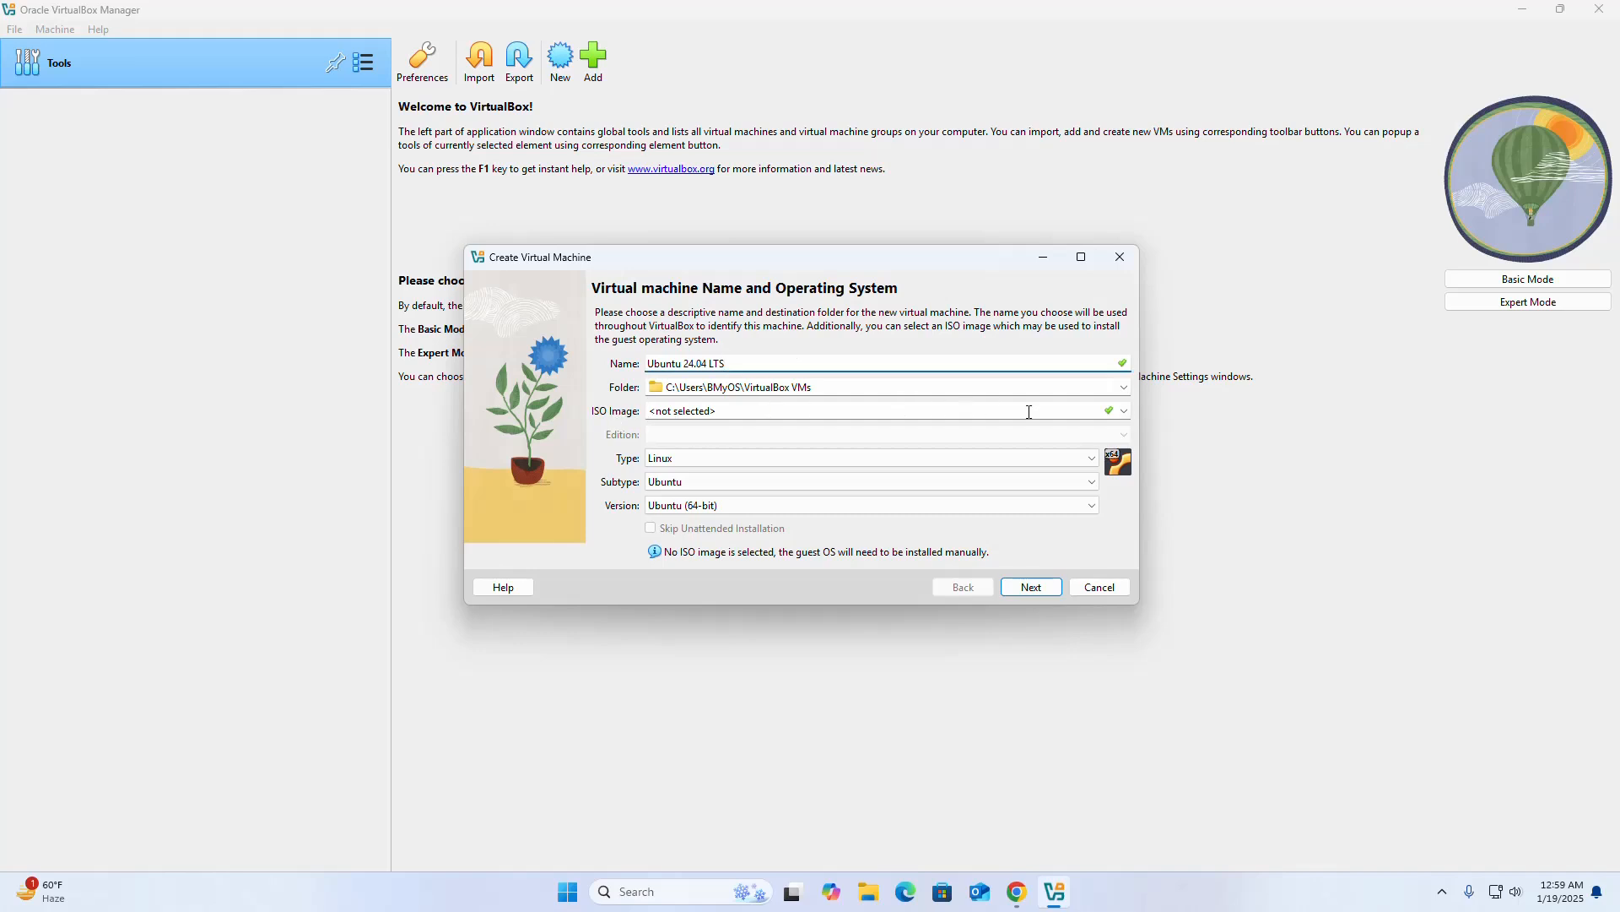
# Set ubuntu-24.04.1-desktop-amd64.iso from the Downloads folder as the ISO image and skip the unattended installation.
pyautogui.click(1125, 414)
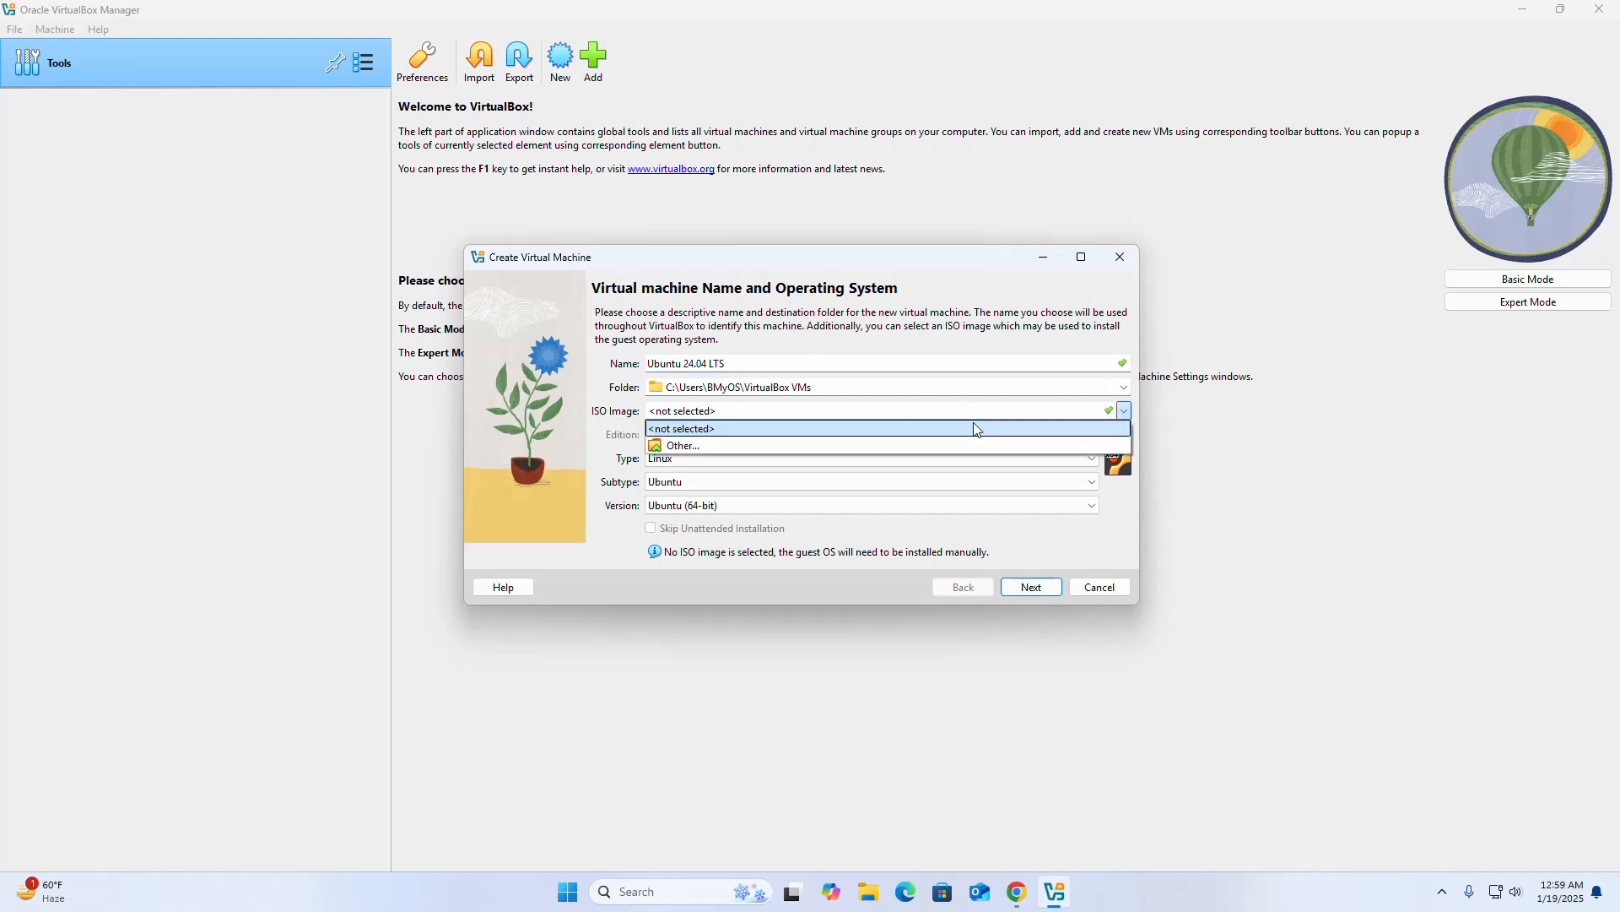
pyautogui.click(707, 448)
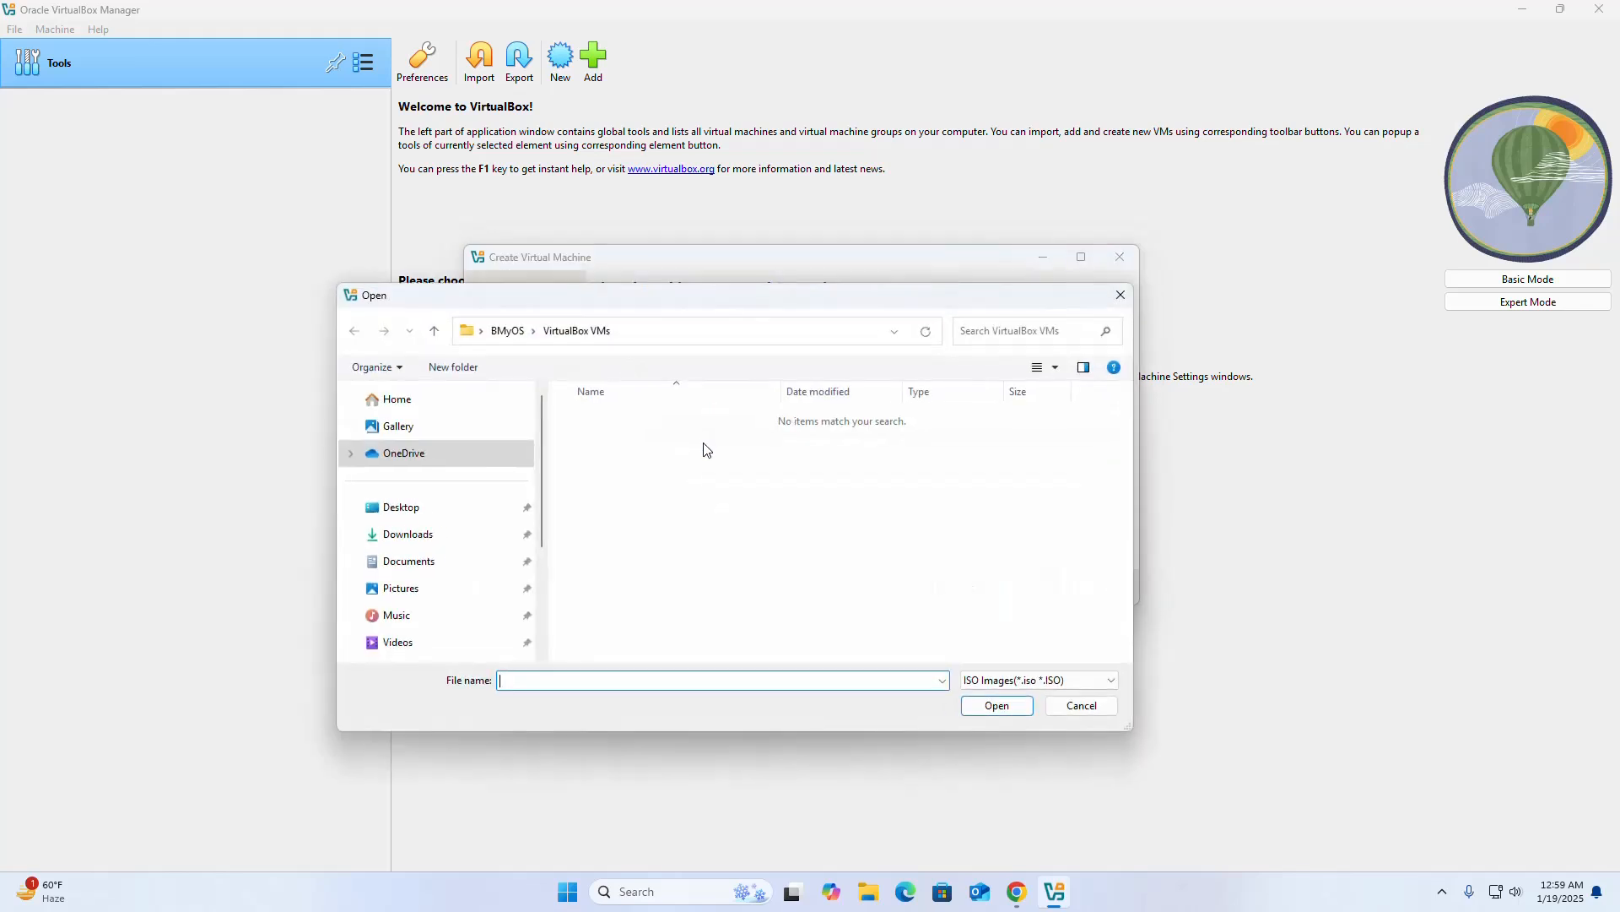
pyautogui.click(407, 534)
pyautogui.click(676, 442)
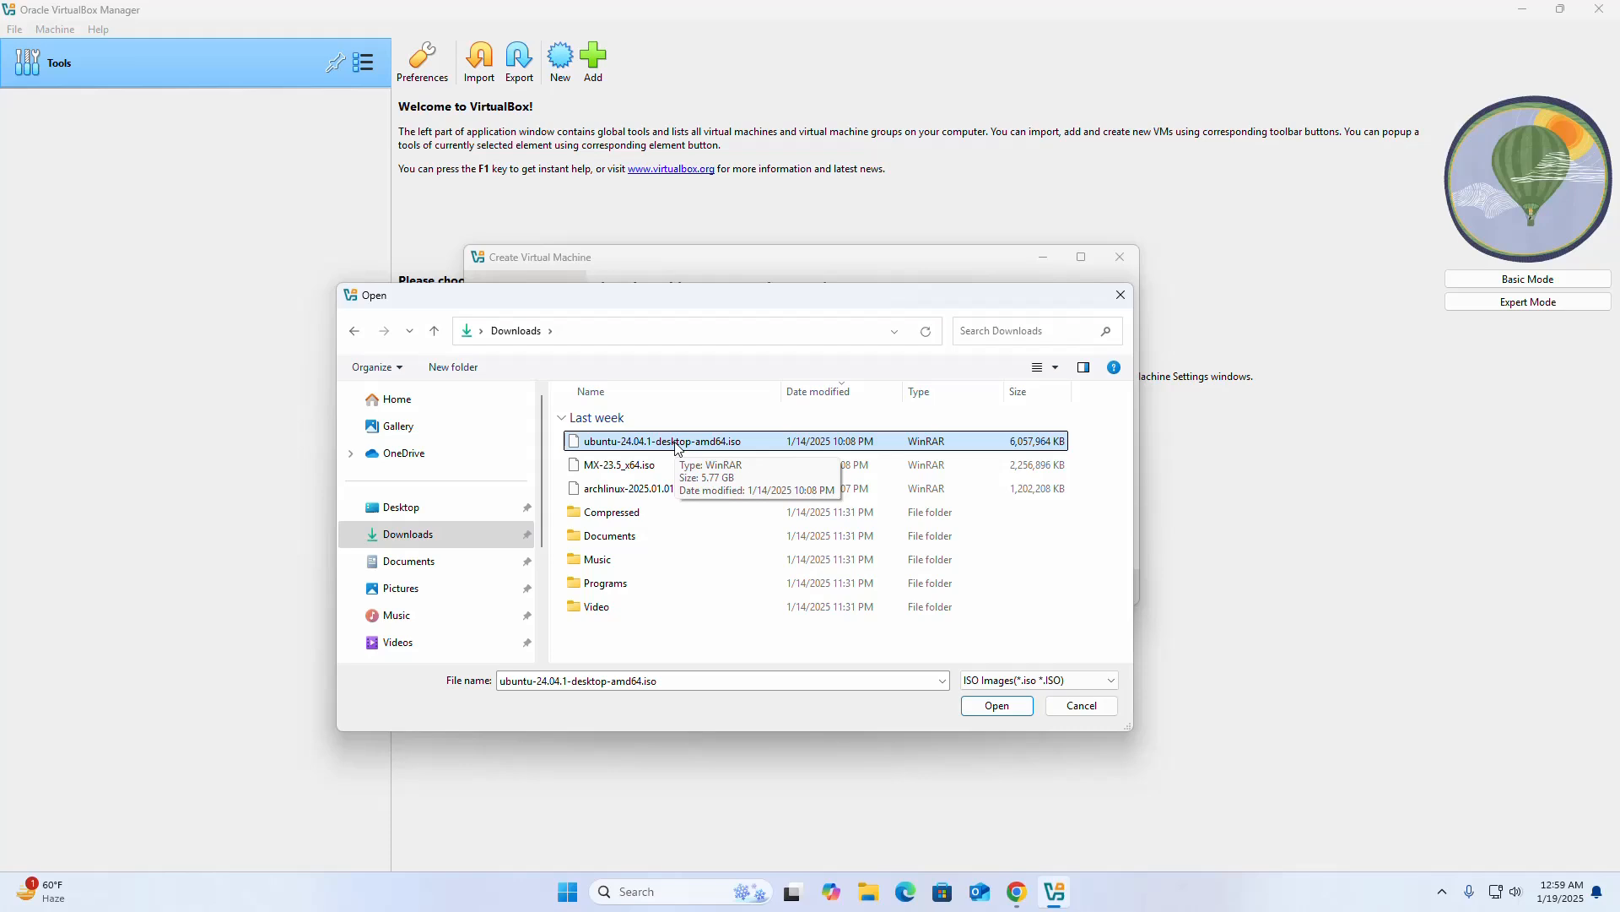
pyautogui.click(676, 444)
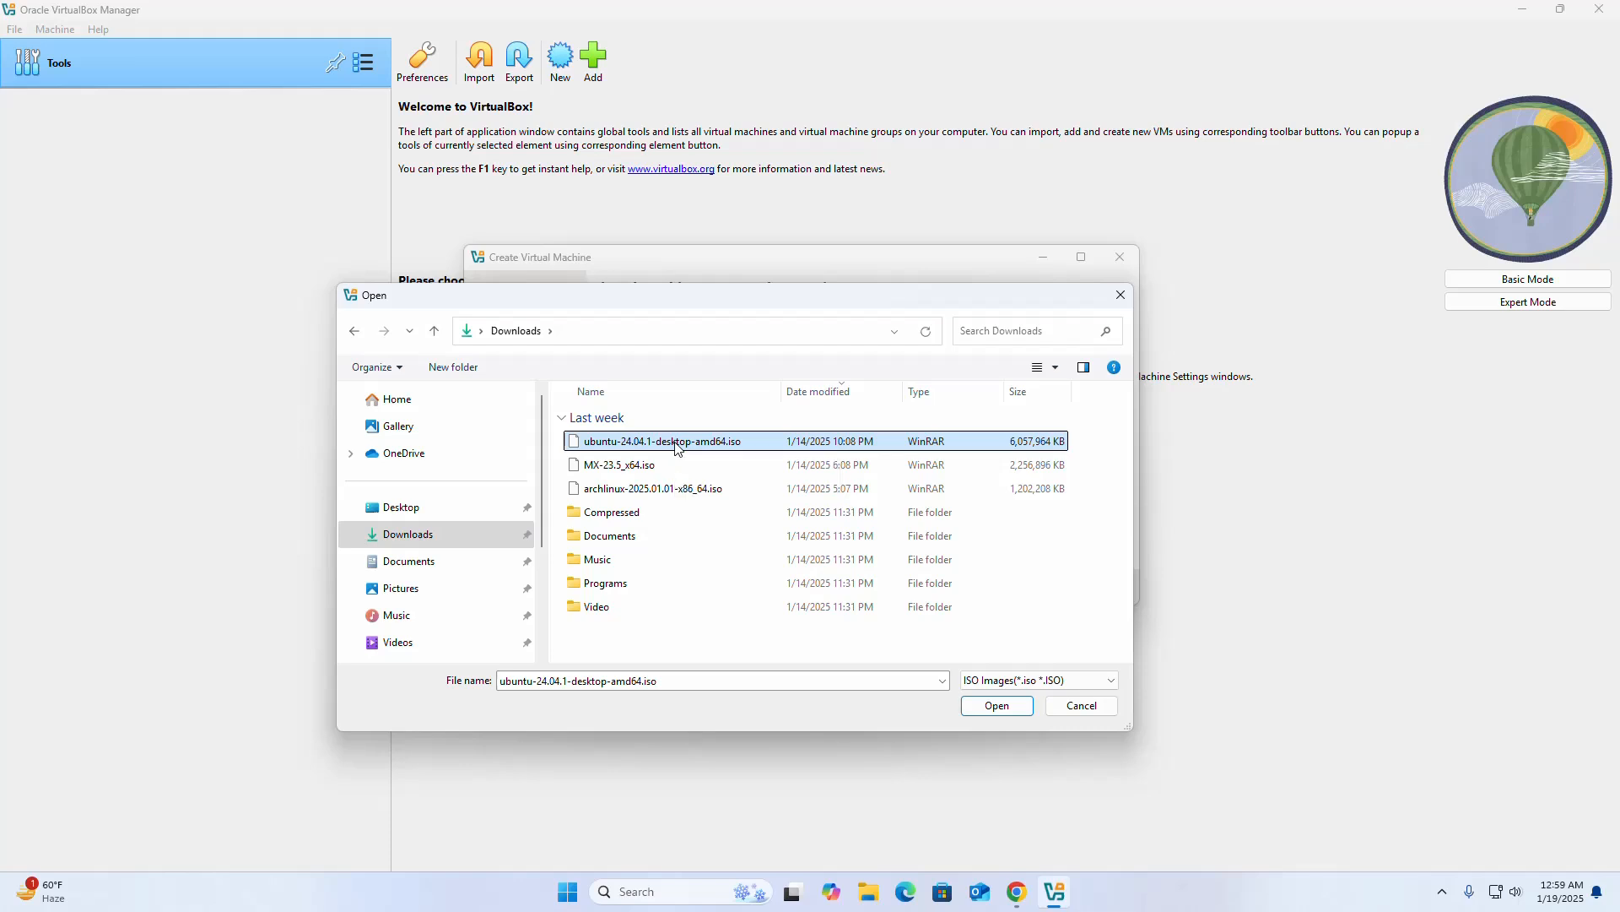
pyautogui.click(998, 707)
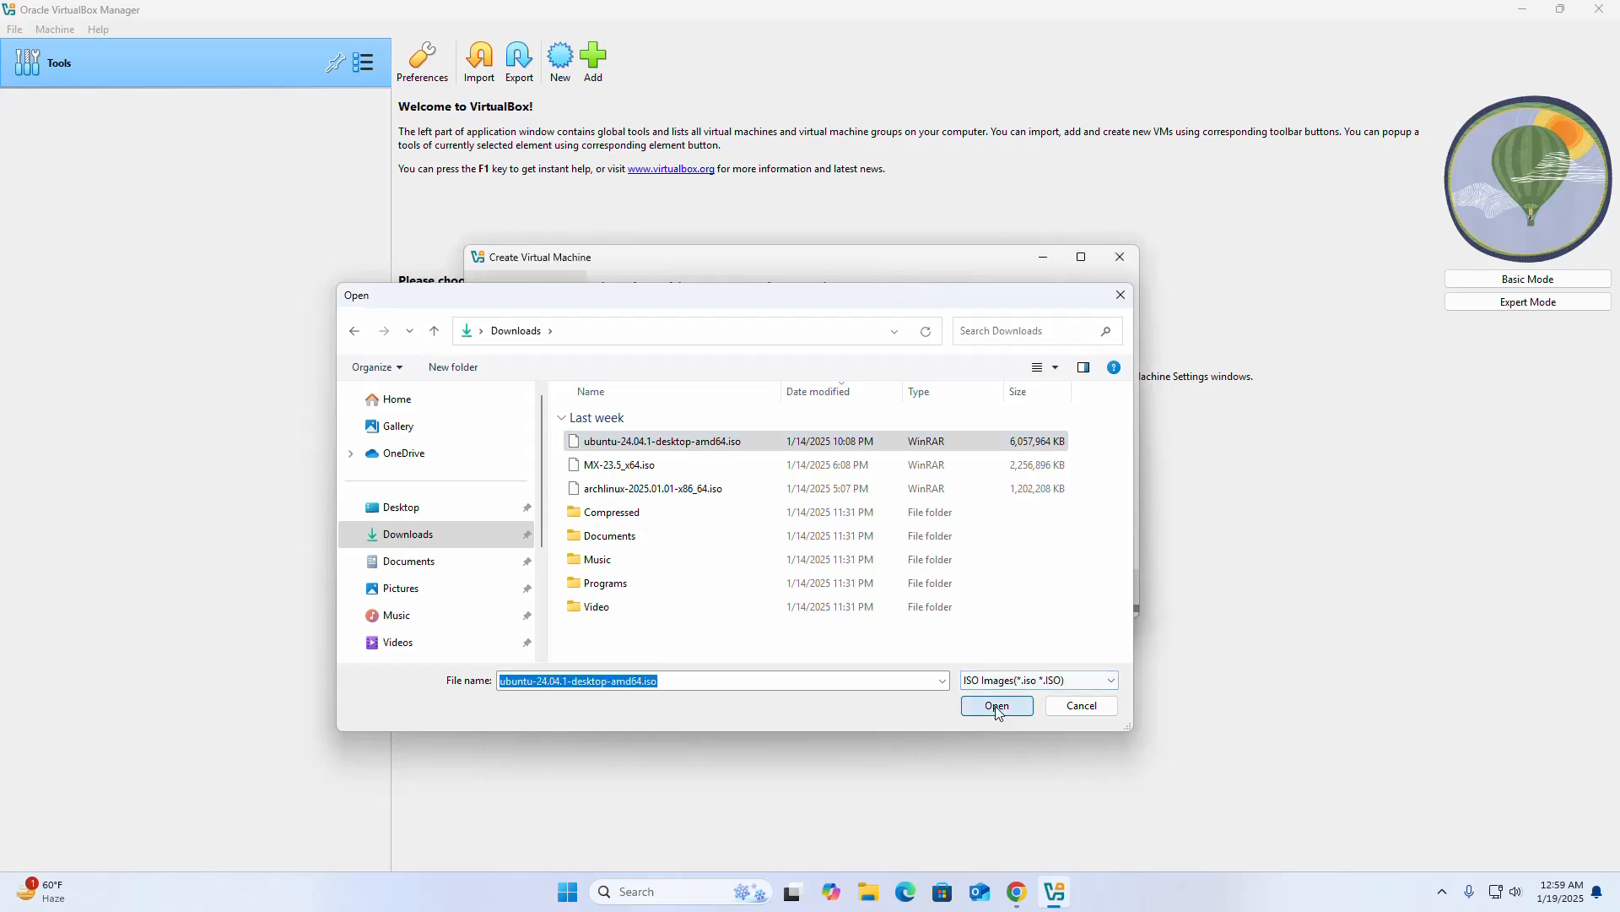
pyautogui.click(996, 707)
pyautogui.click(651, 530)
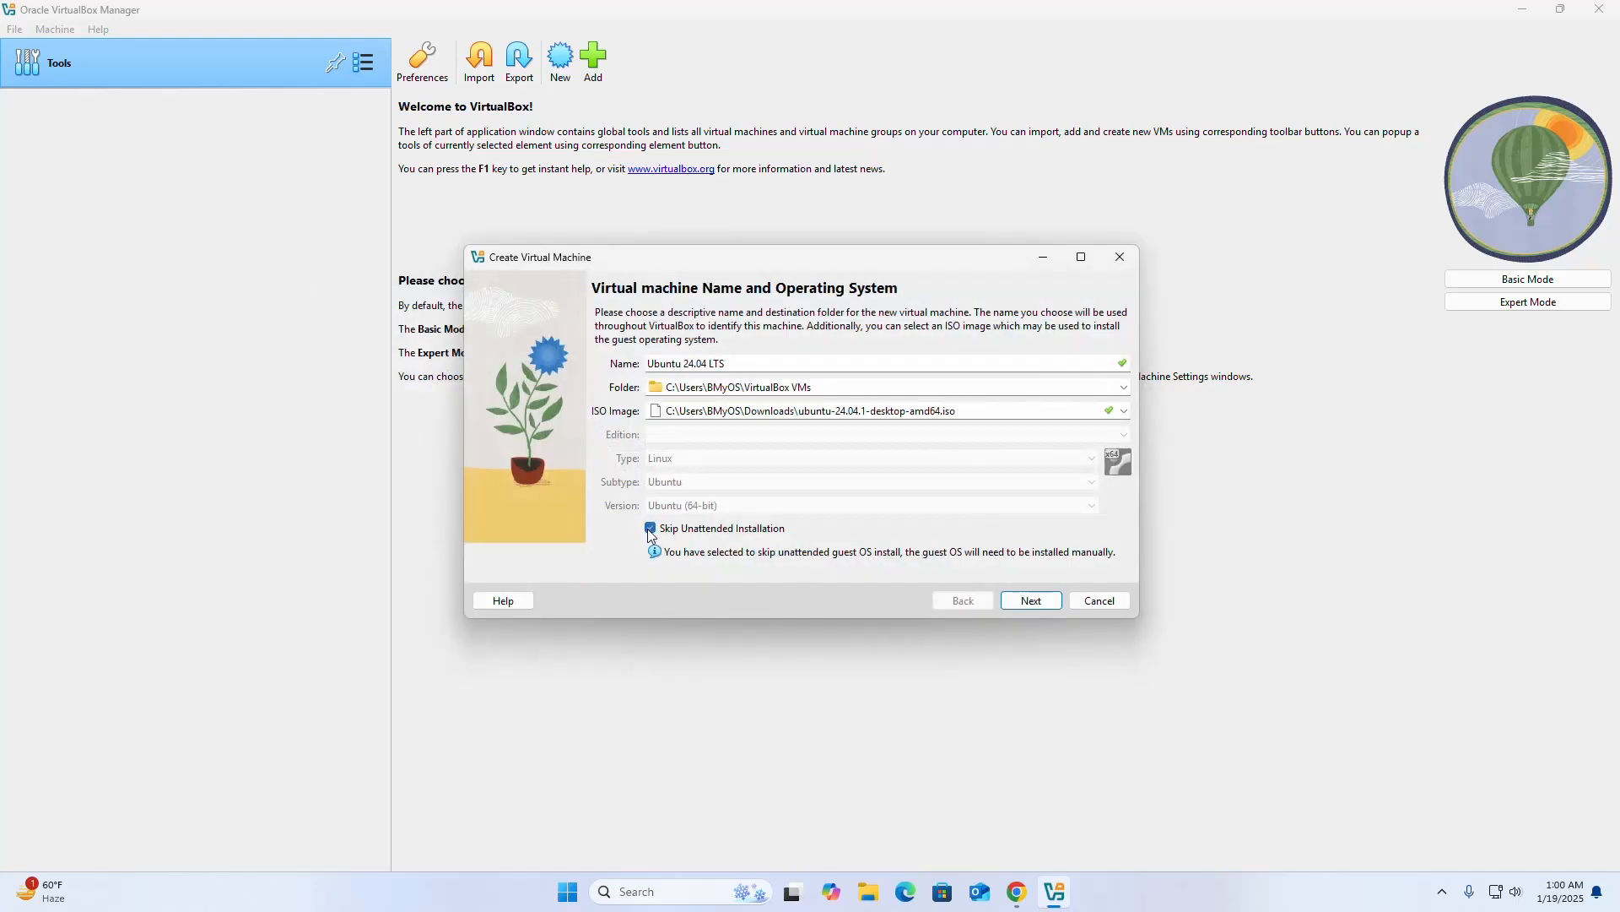
pyautogui.click(1031, 601)
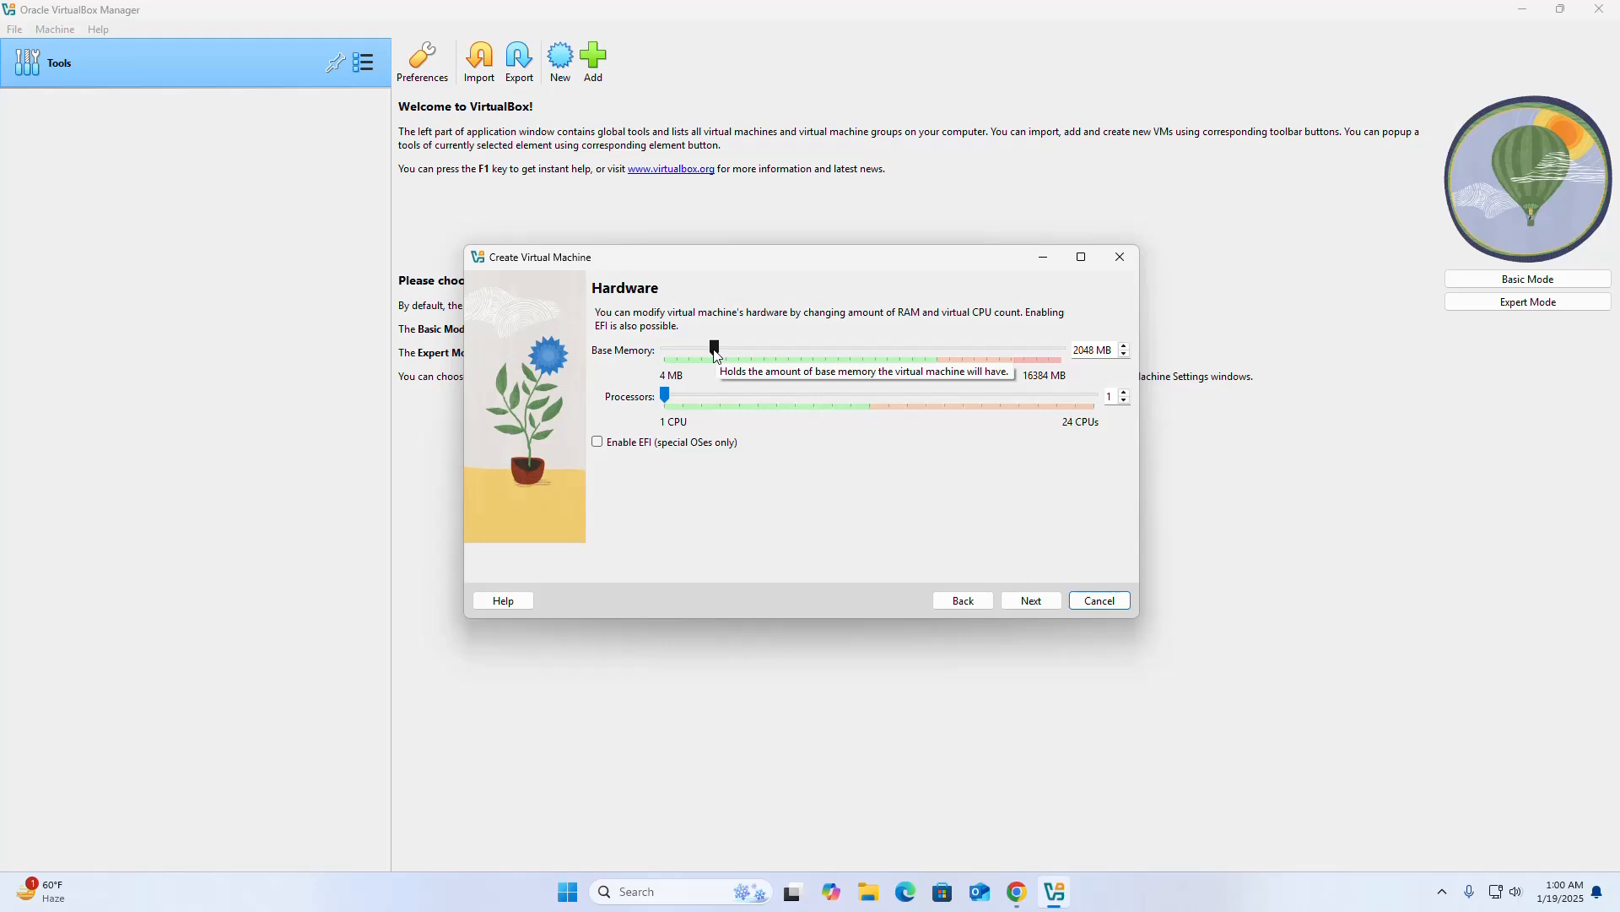
# Give the new virtual machine 8192 MB of base memory and 6 processors.
pyautogui.doubleClick(1075, 350)
pyautogui.write('8')
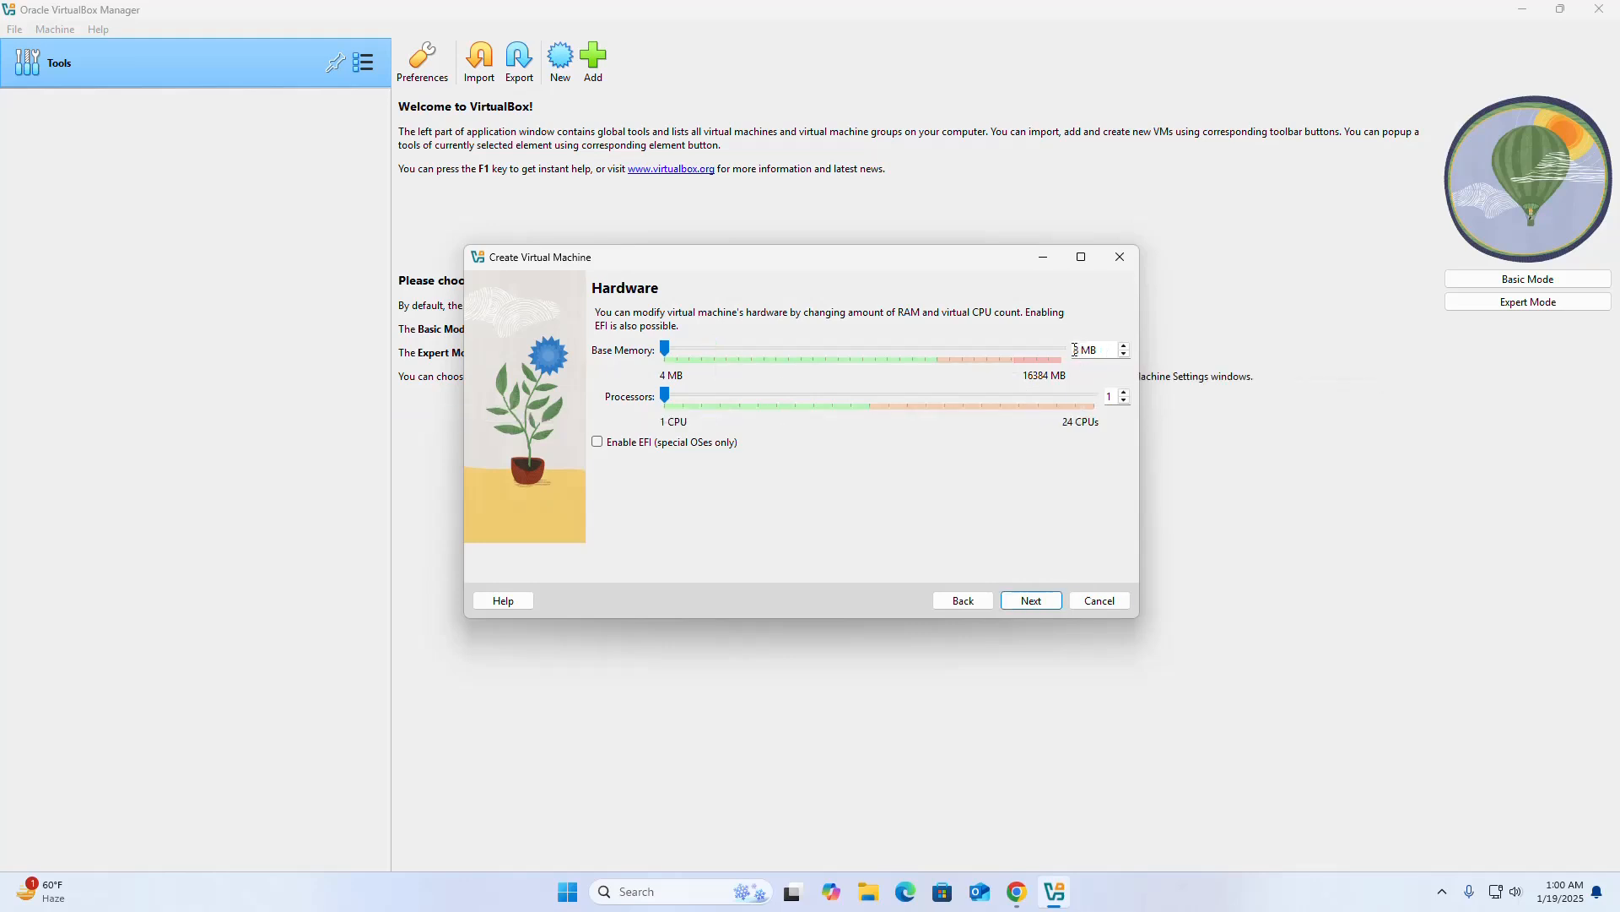
pyautogui.write('192')
pyautogui.doubleClick(1094, 396)
pyautogui.write('6')
pyautogui.click(1031, 601)
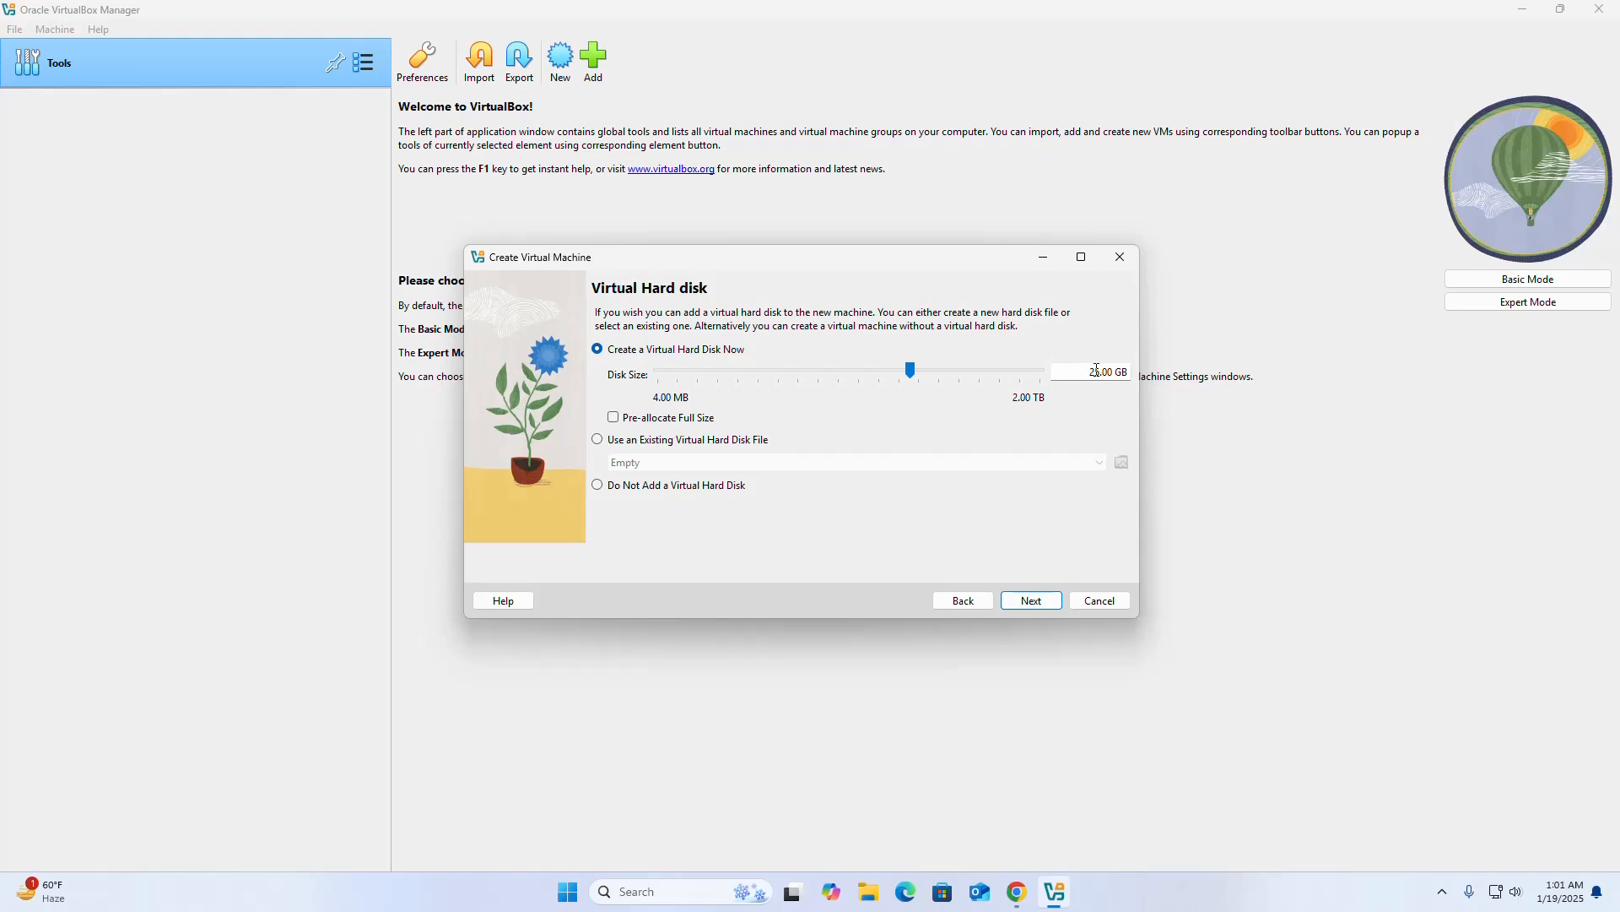
# Set the new virtual hard disk's size to 50 GB and finish creating the virtual machine.
pyautogui.press('BackSpace')
pyautogui.write('0')
pyautogui.click(1032, 600)
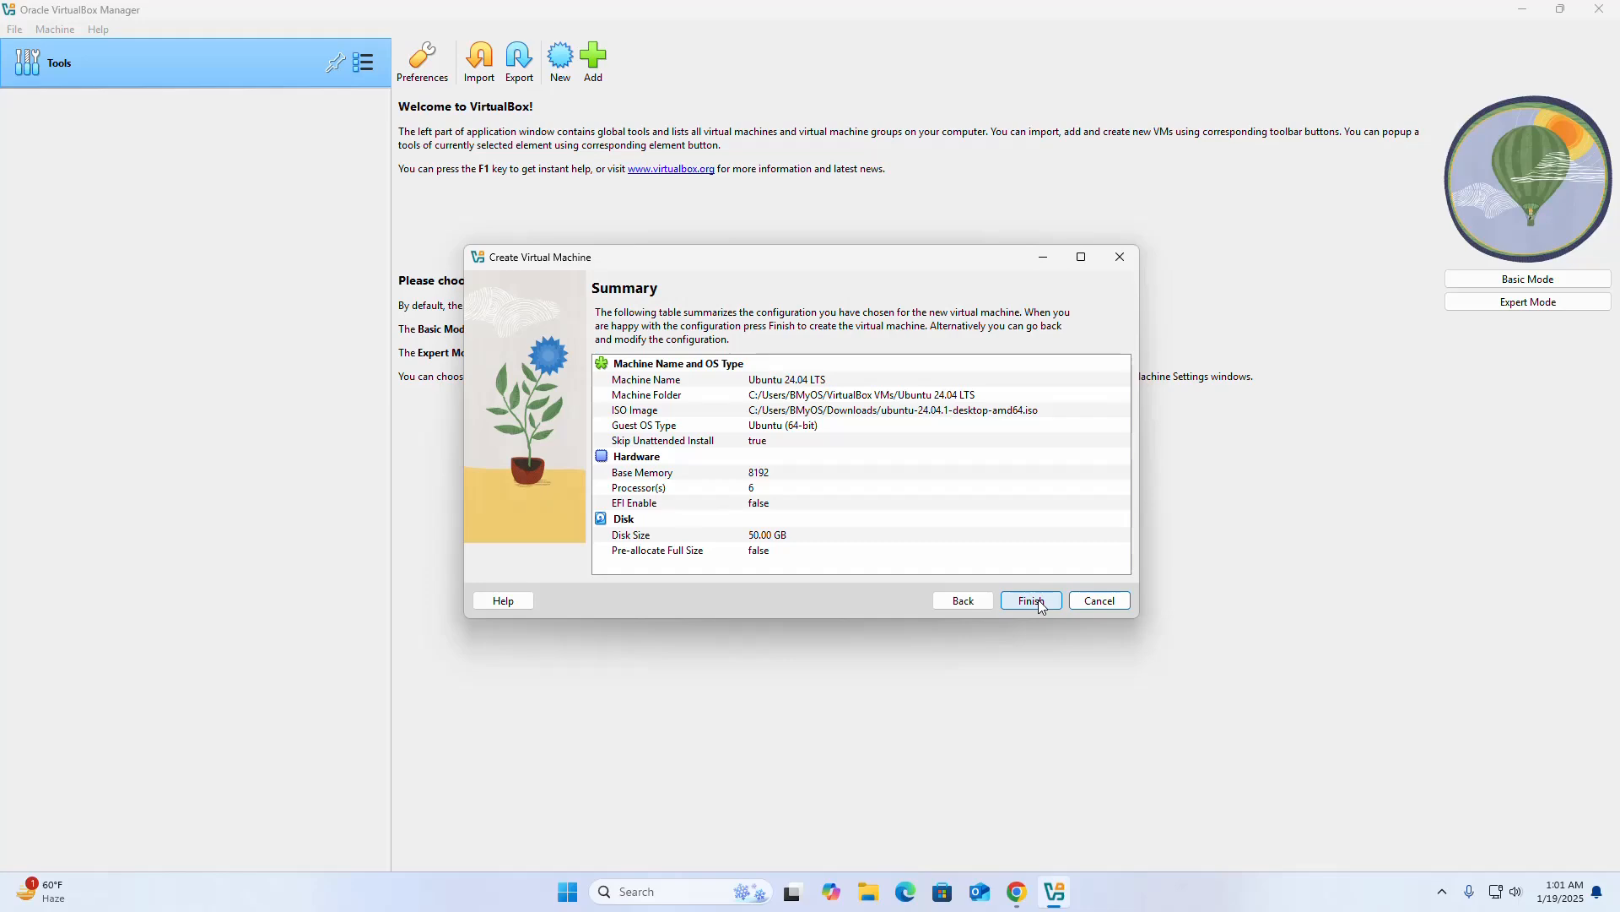
pyautogui.click(1032, 601)
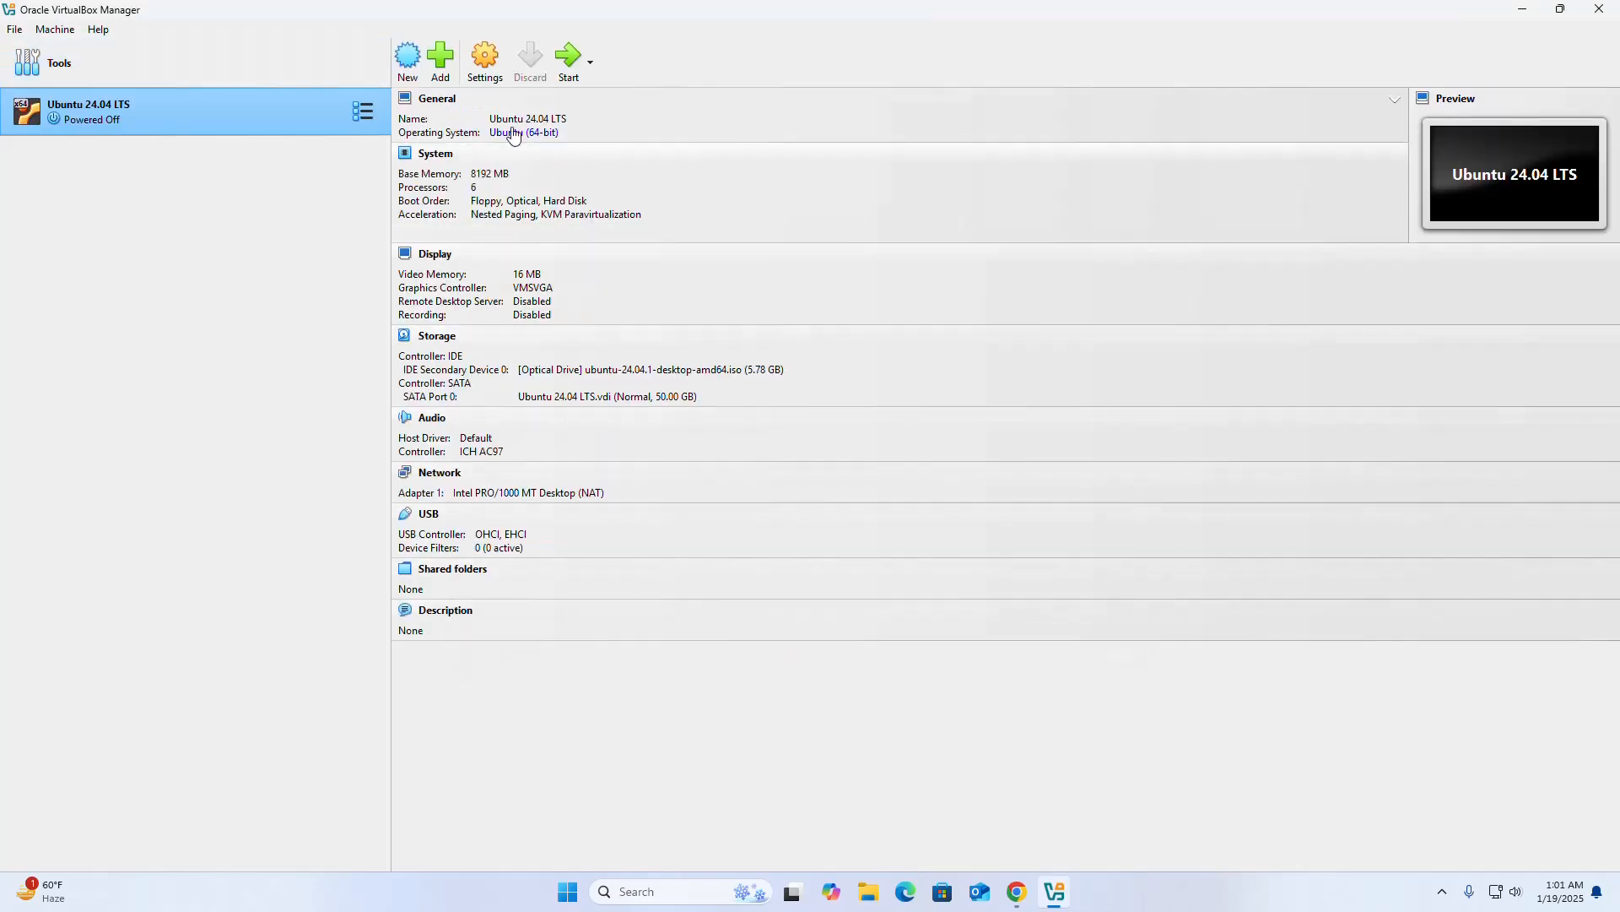
# Raise the Ubuntu virtual machine's video memory to 128 MB in its settings.
pyautogui.click(481, 61)
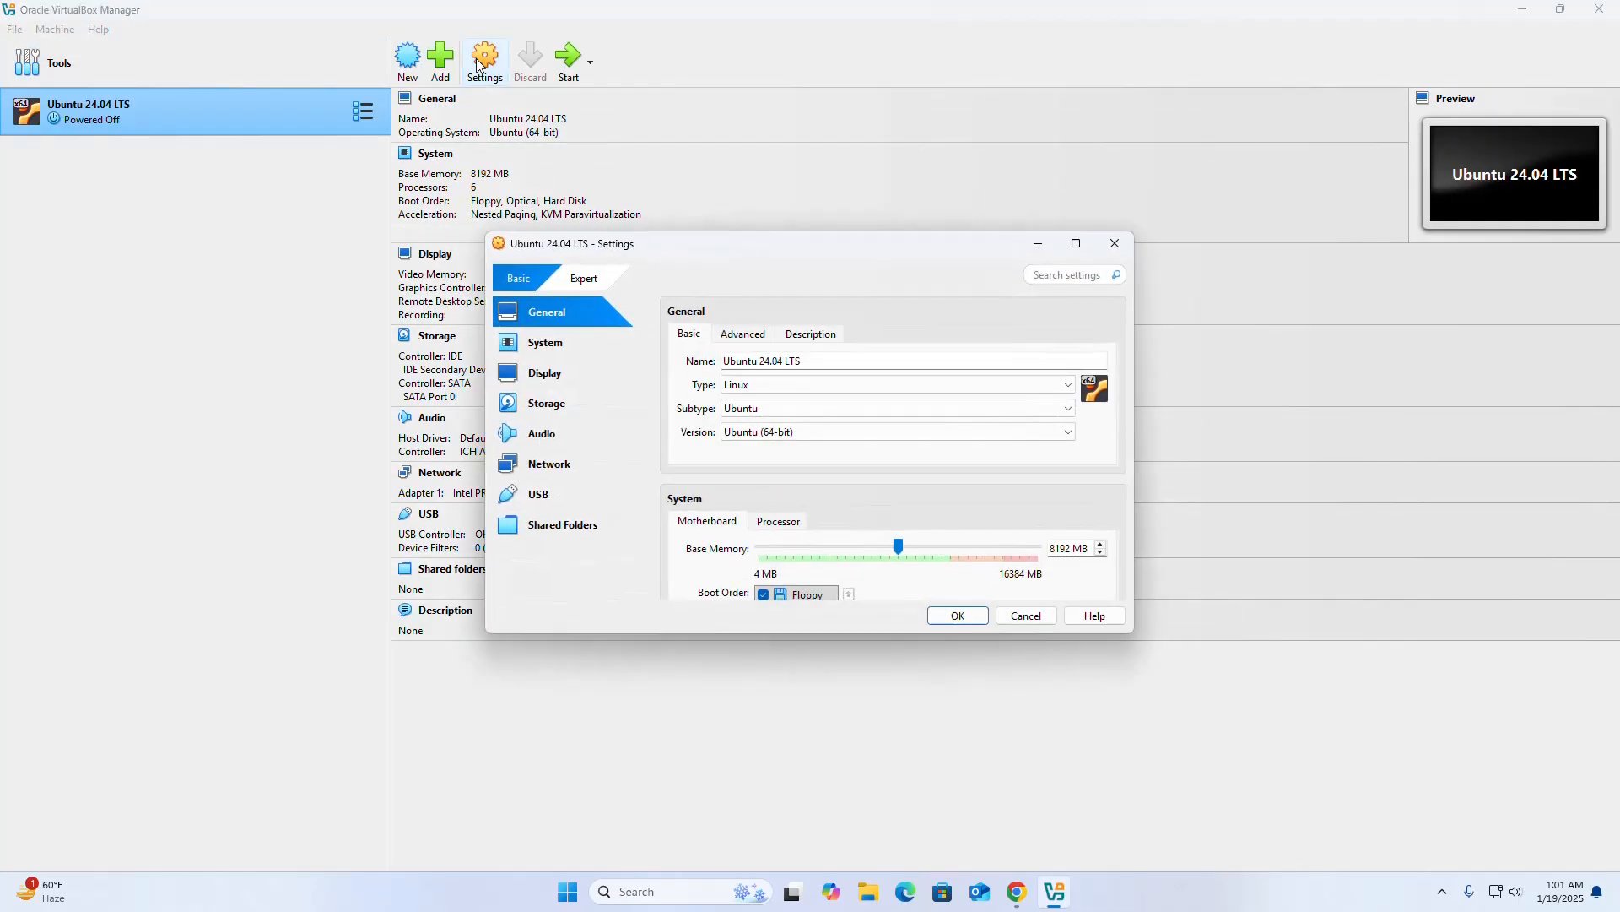
pyautogui.click(545, 342)
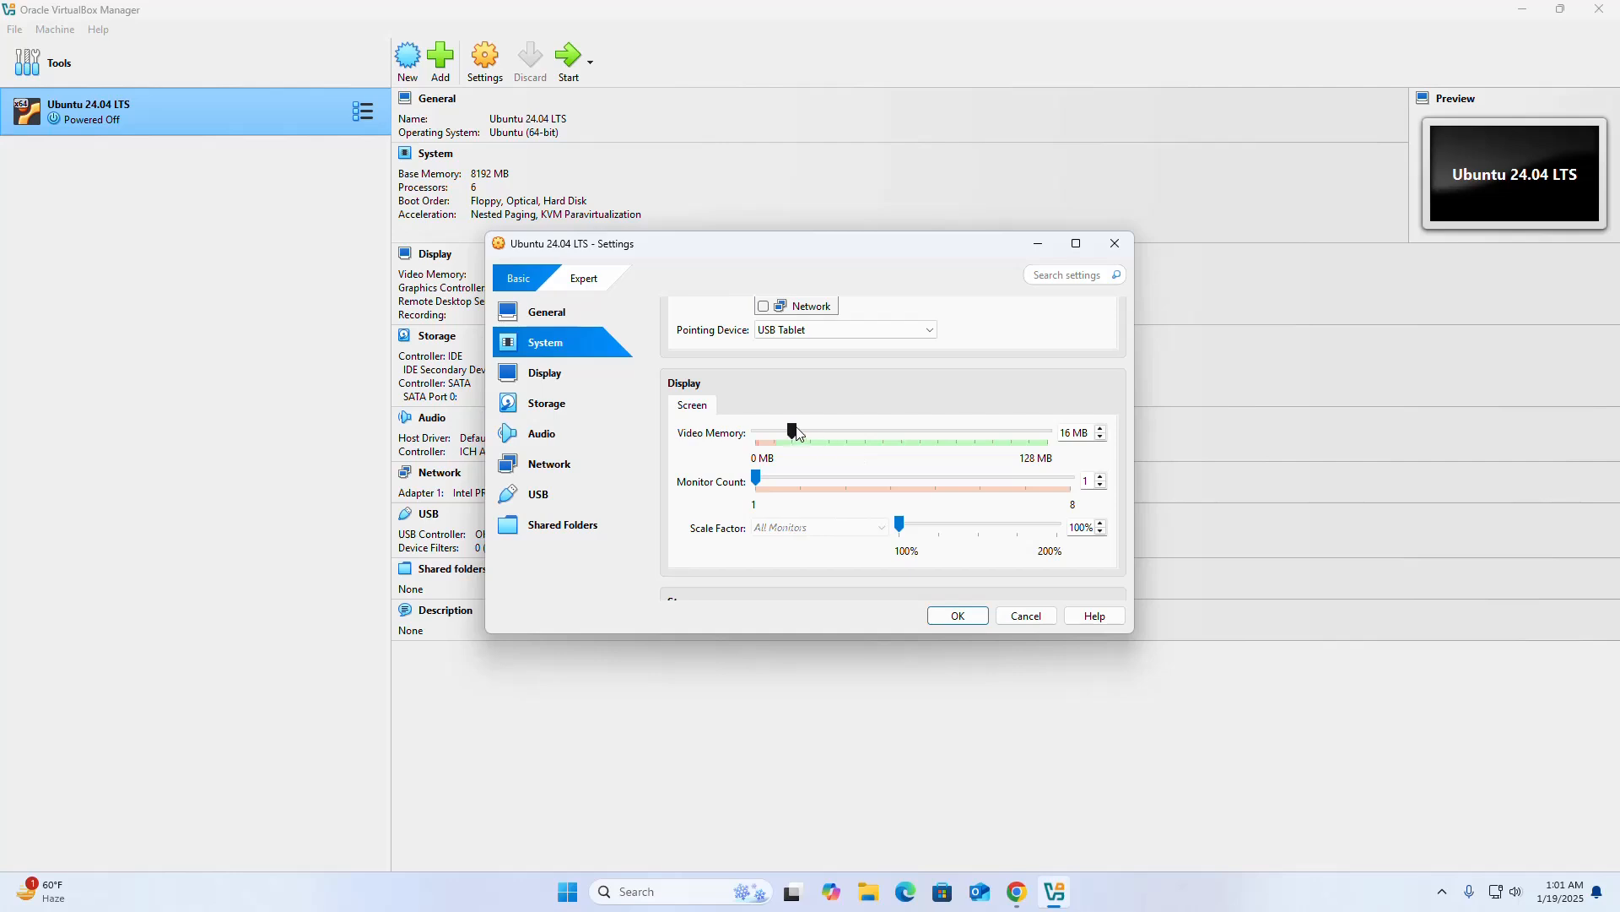
pyautogui.moveTo(795, 432); pyautogui.dragTo(1070, 437)
# Show the expert-level machine settings and enable 3D acceleration for the display.
pyautogui.scroll(-10, 862, 509)
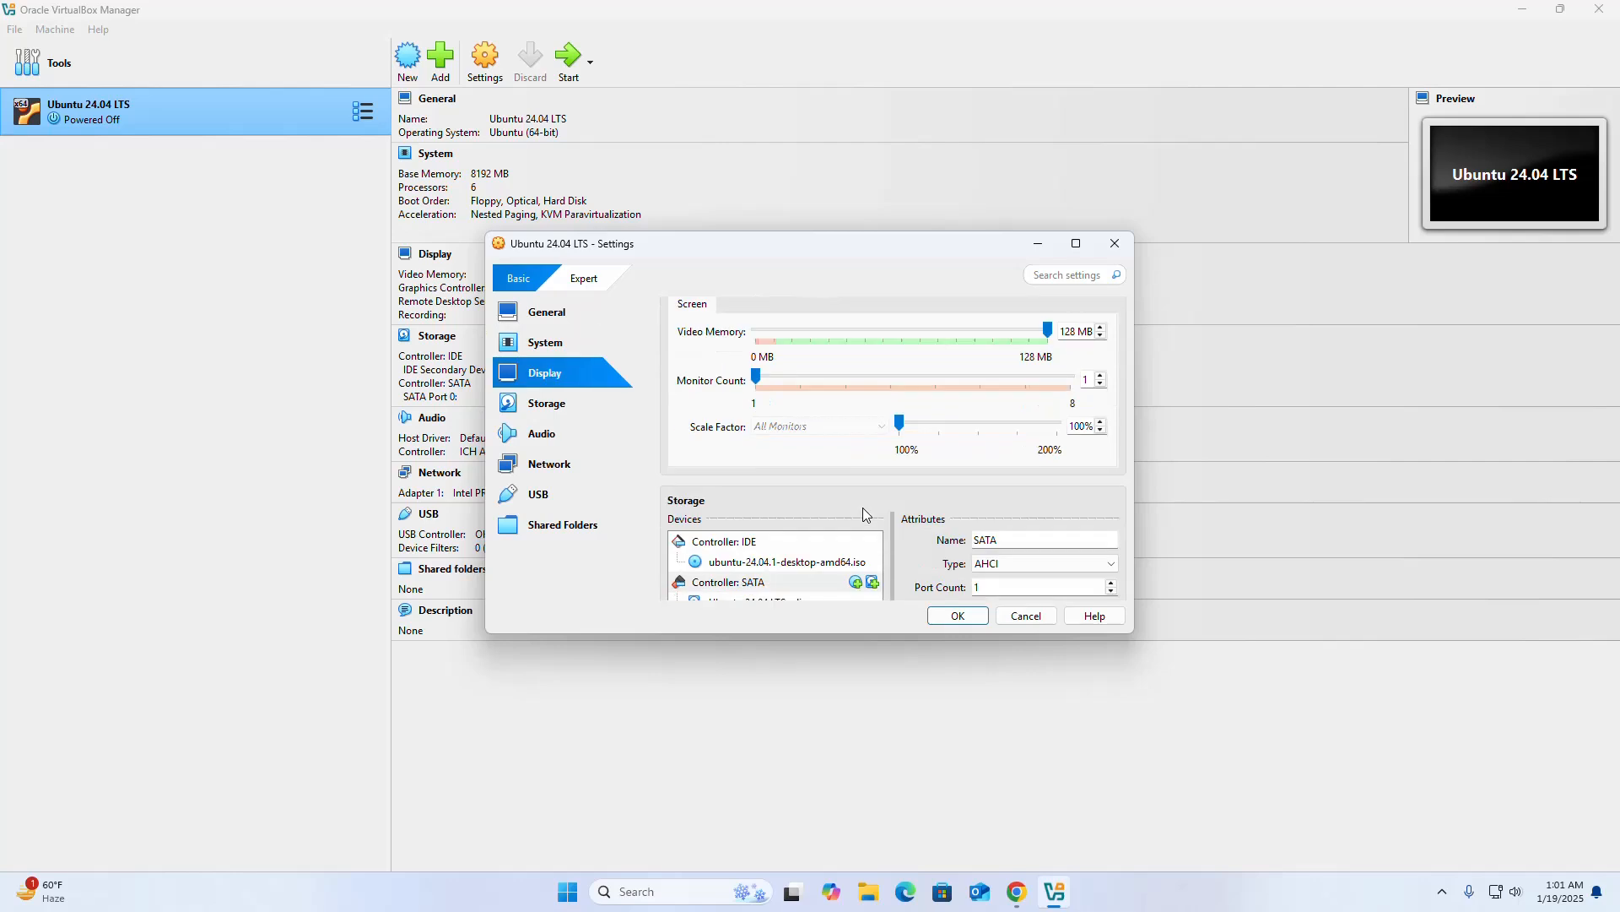
pyautogui.click(581, 284)
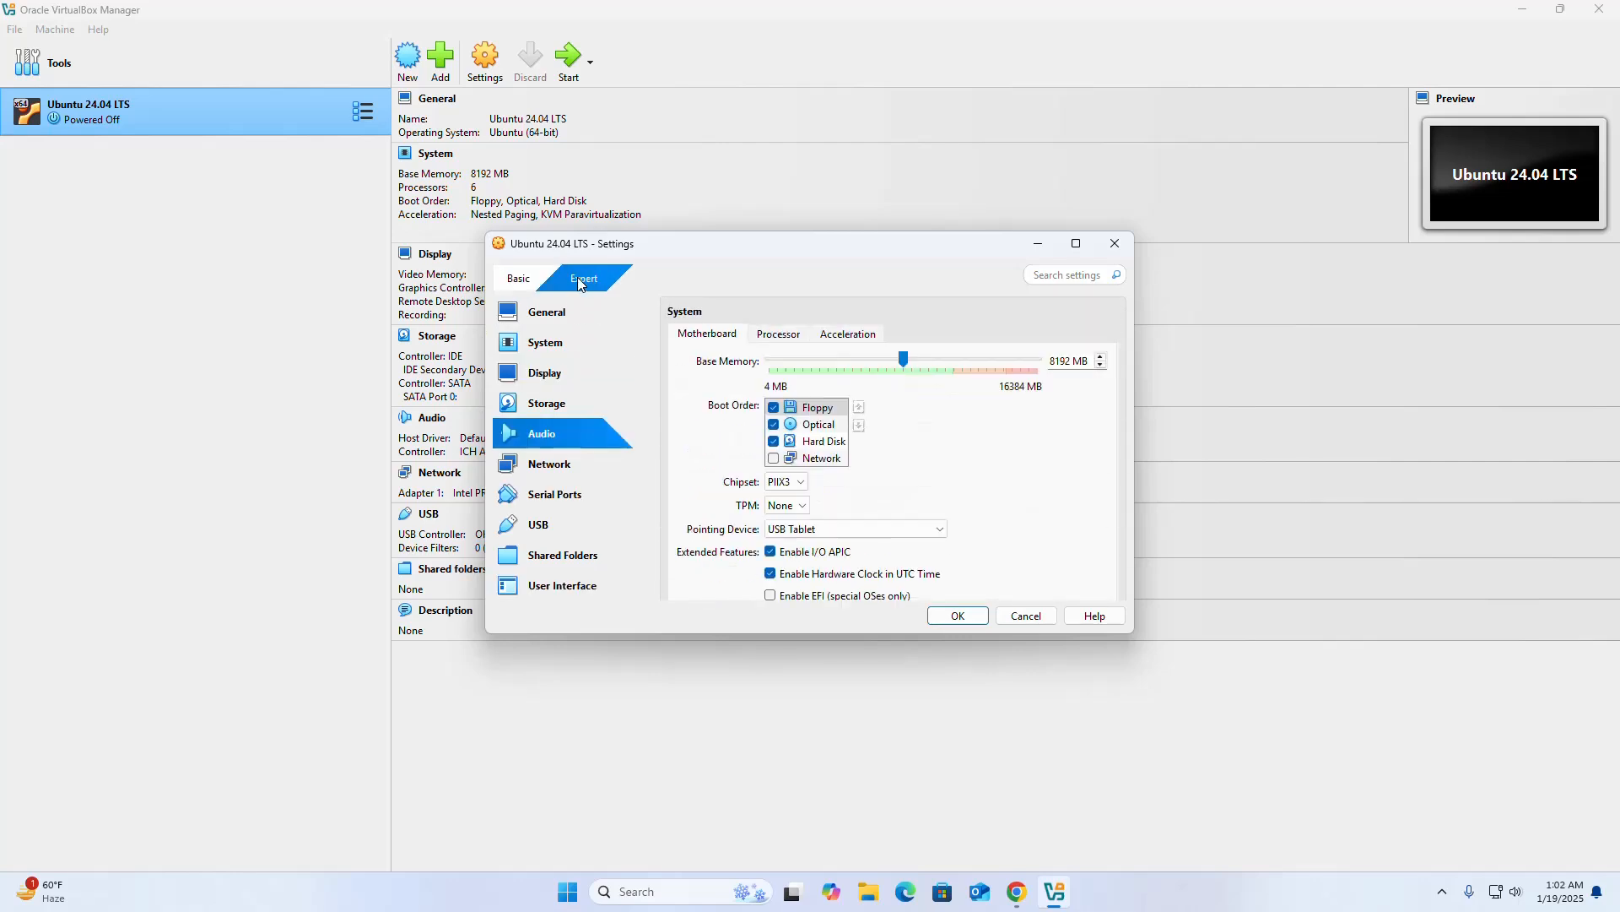
pyautogui.scroll(-5, 904, 475)
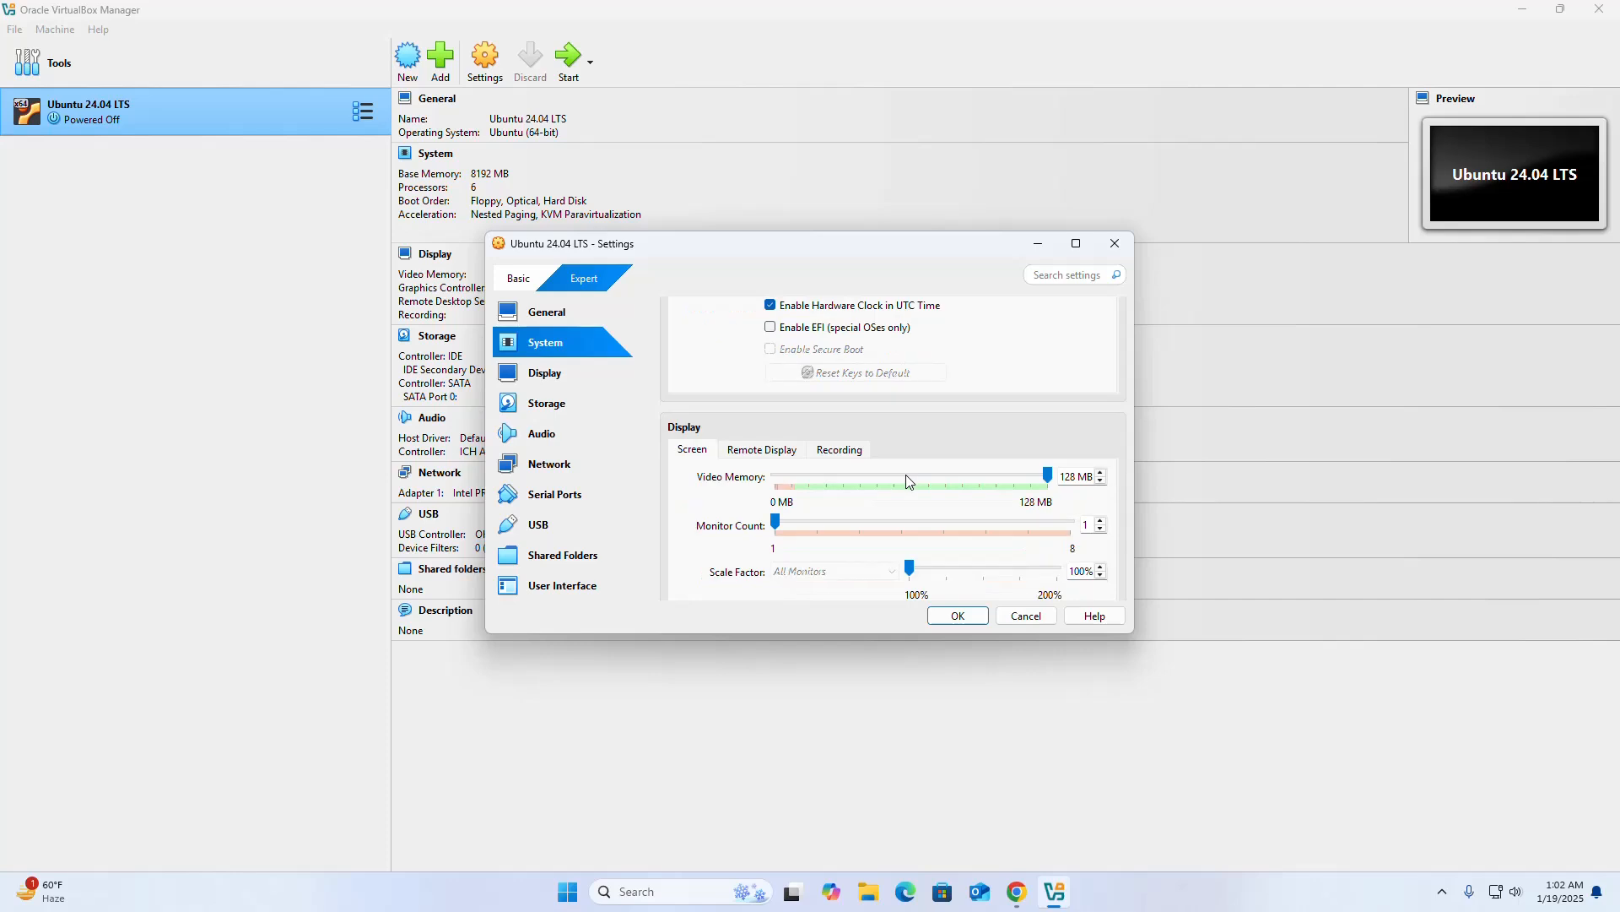
pyautogui.scroll(-1, 907, 482)
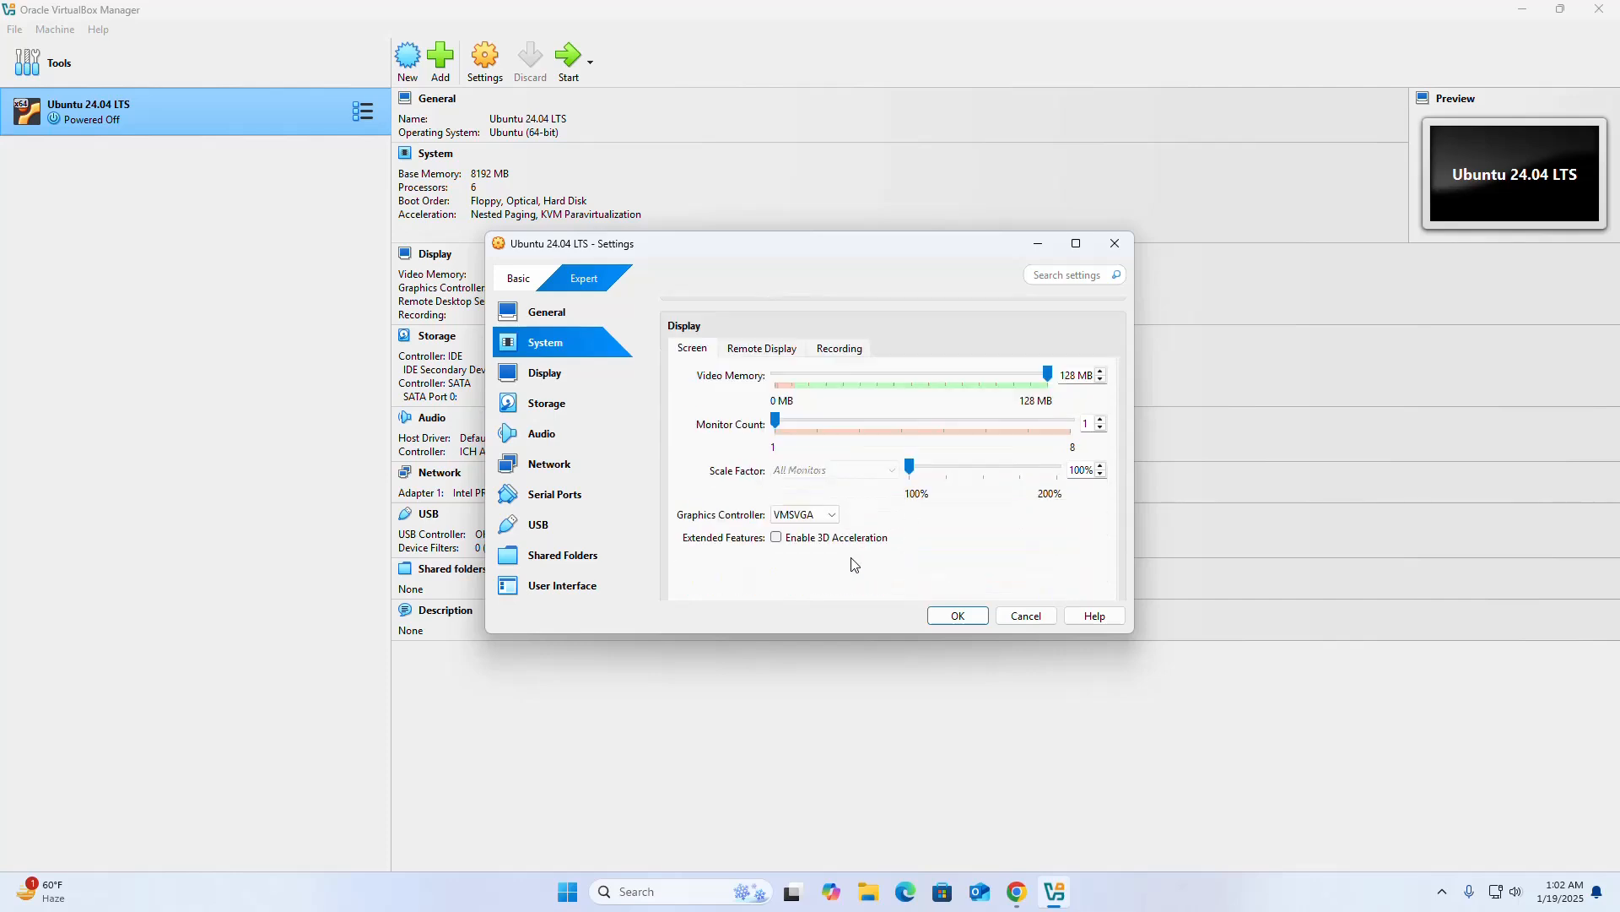
pyautogui.click(776, 537)
# Enable the PAE/NX extended feature for the virtual machine's processor.
pyautogui.scroll(-1, 903, 540)
pyautogui.scroll(4, 844, 430)
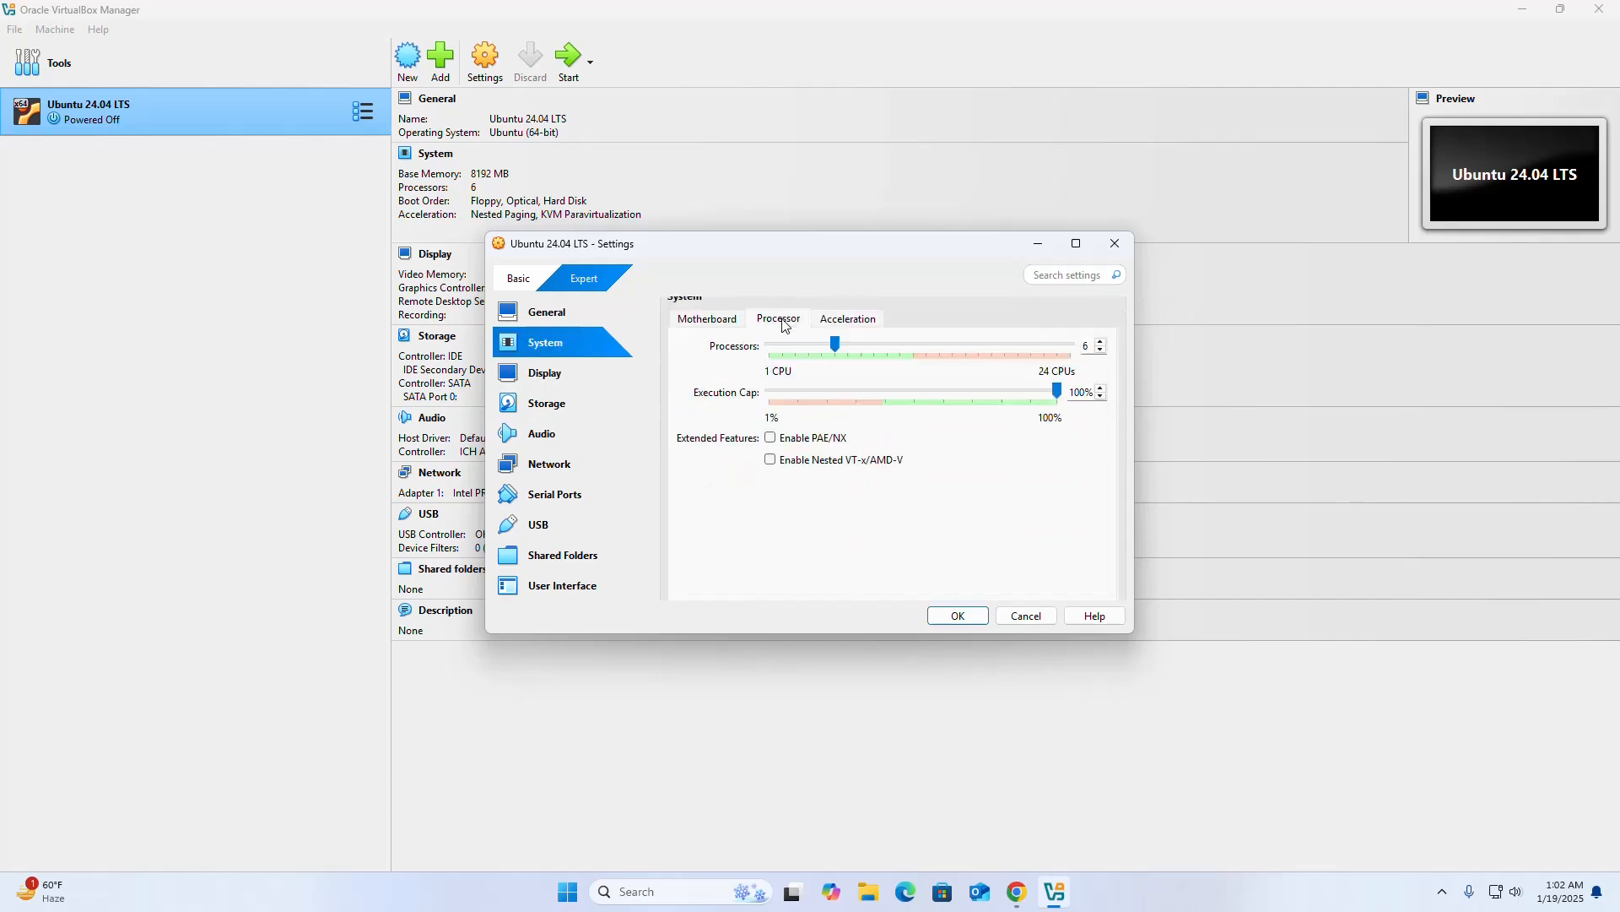
pyautogui.click(770, 438)
# Save the machine settings with VMSVGA kept as the graphics controller and start the Ubuntu 24.04 LTS virtual machine.
pyautogui.scroll(-2, 764, 456)
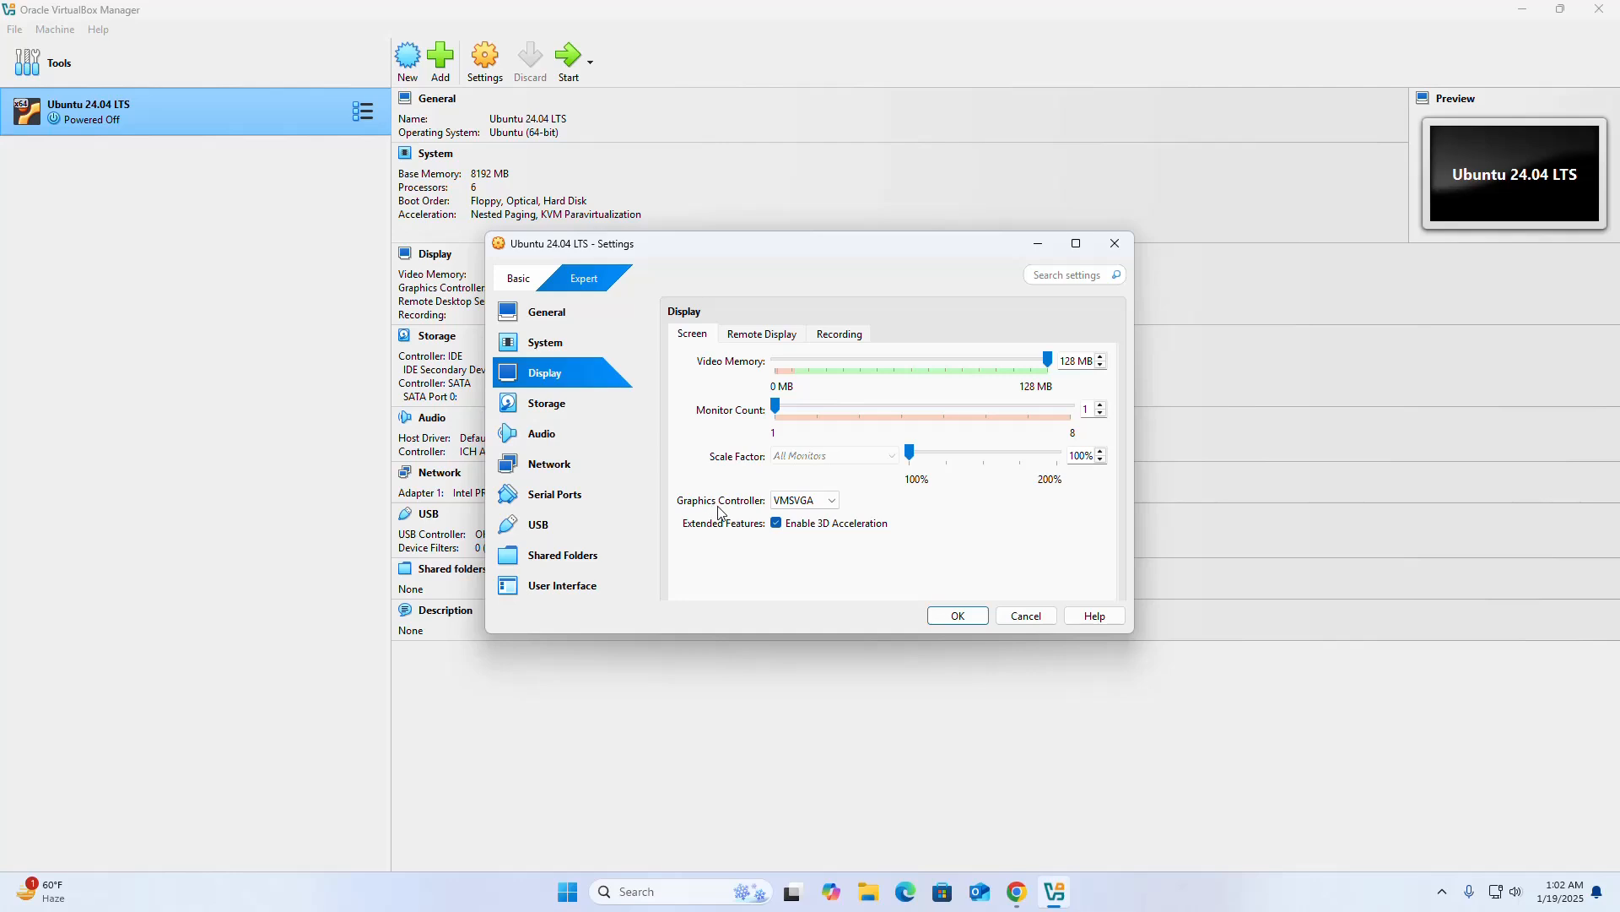
pyautogui.click(837, 504)
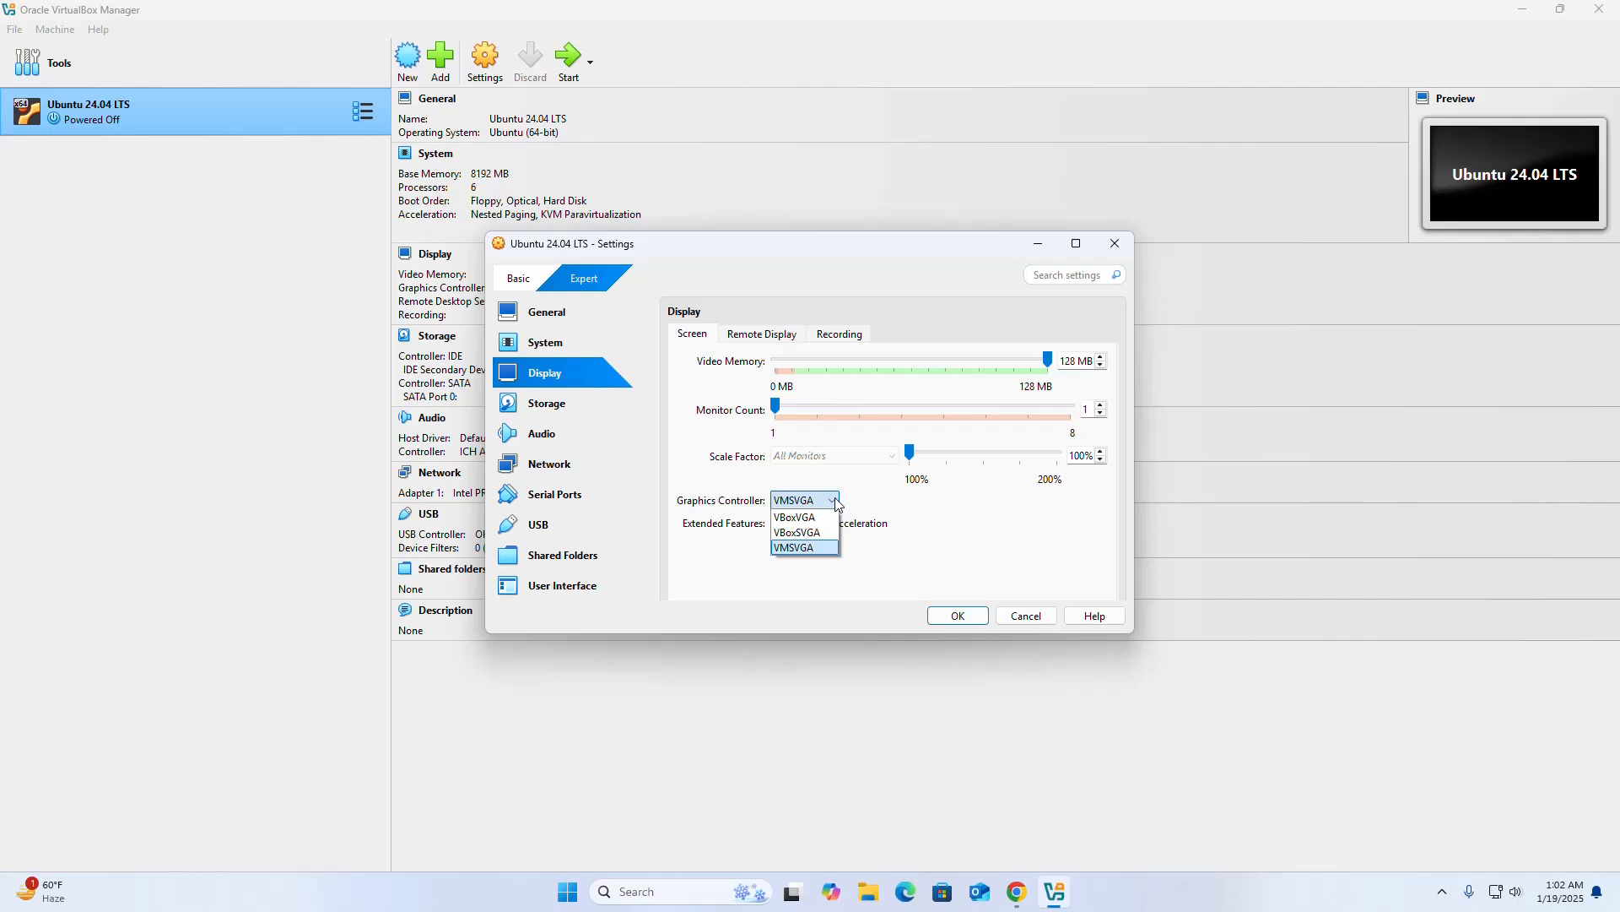
pyautogui.click(868, 498)
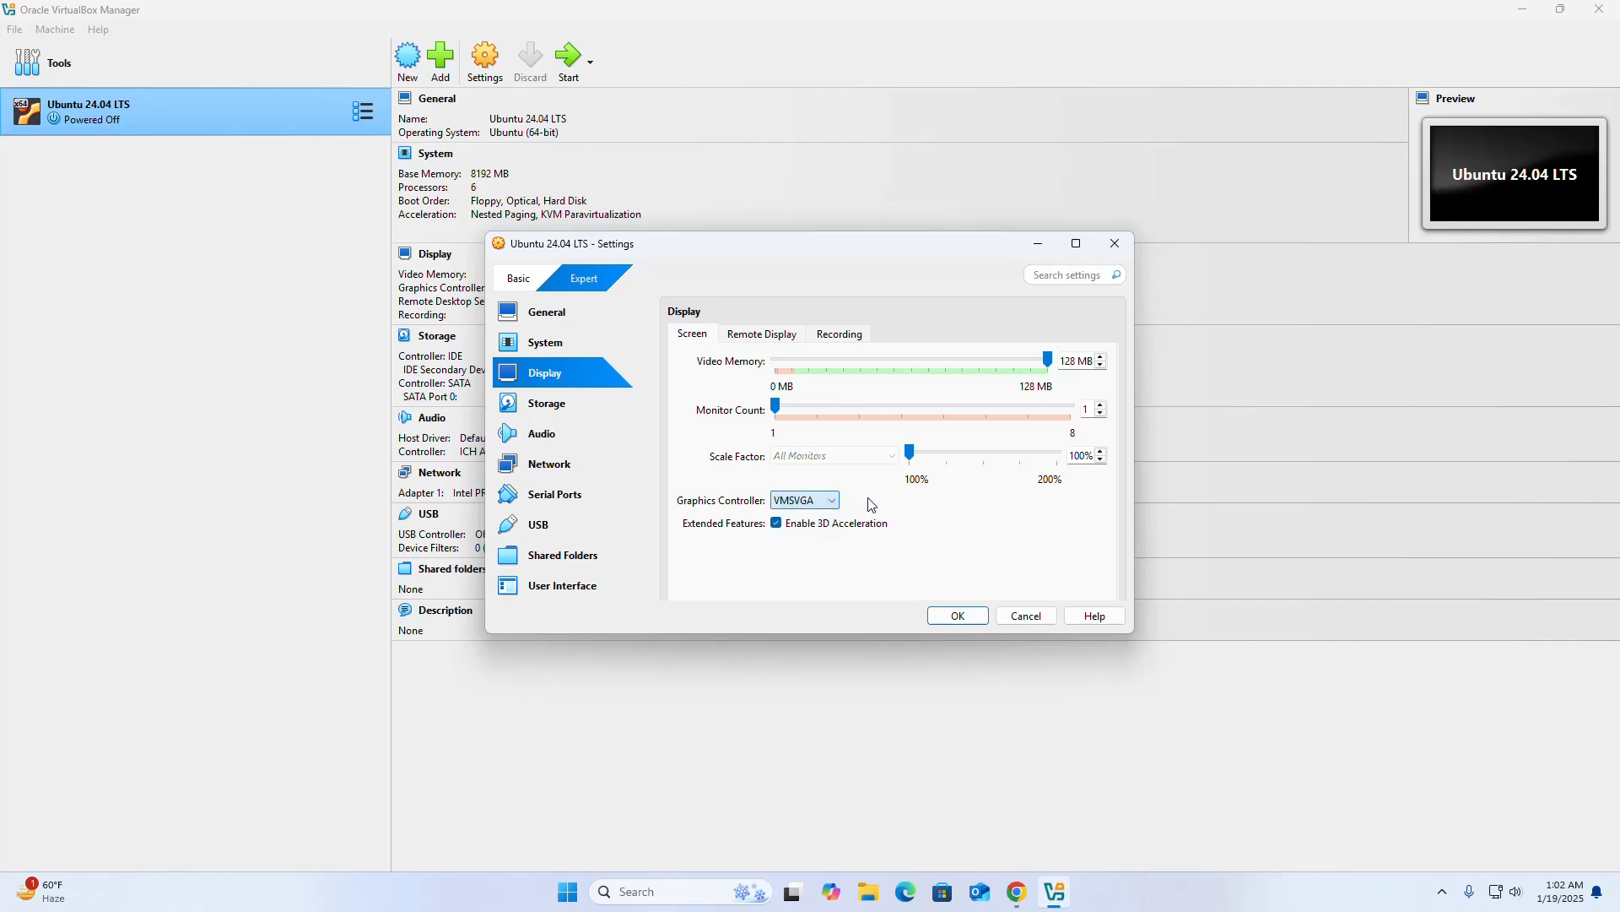
pyautogui.click(960, 616)
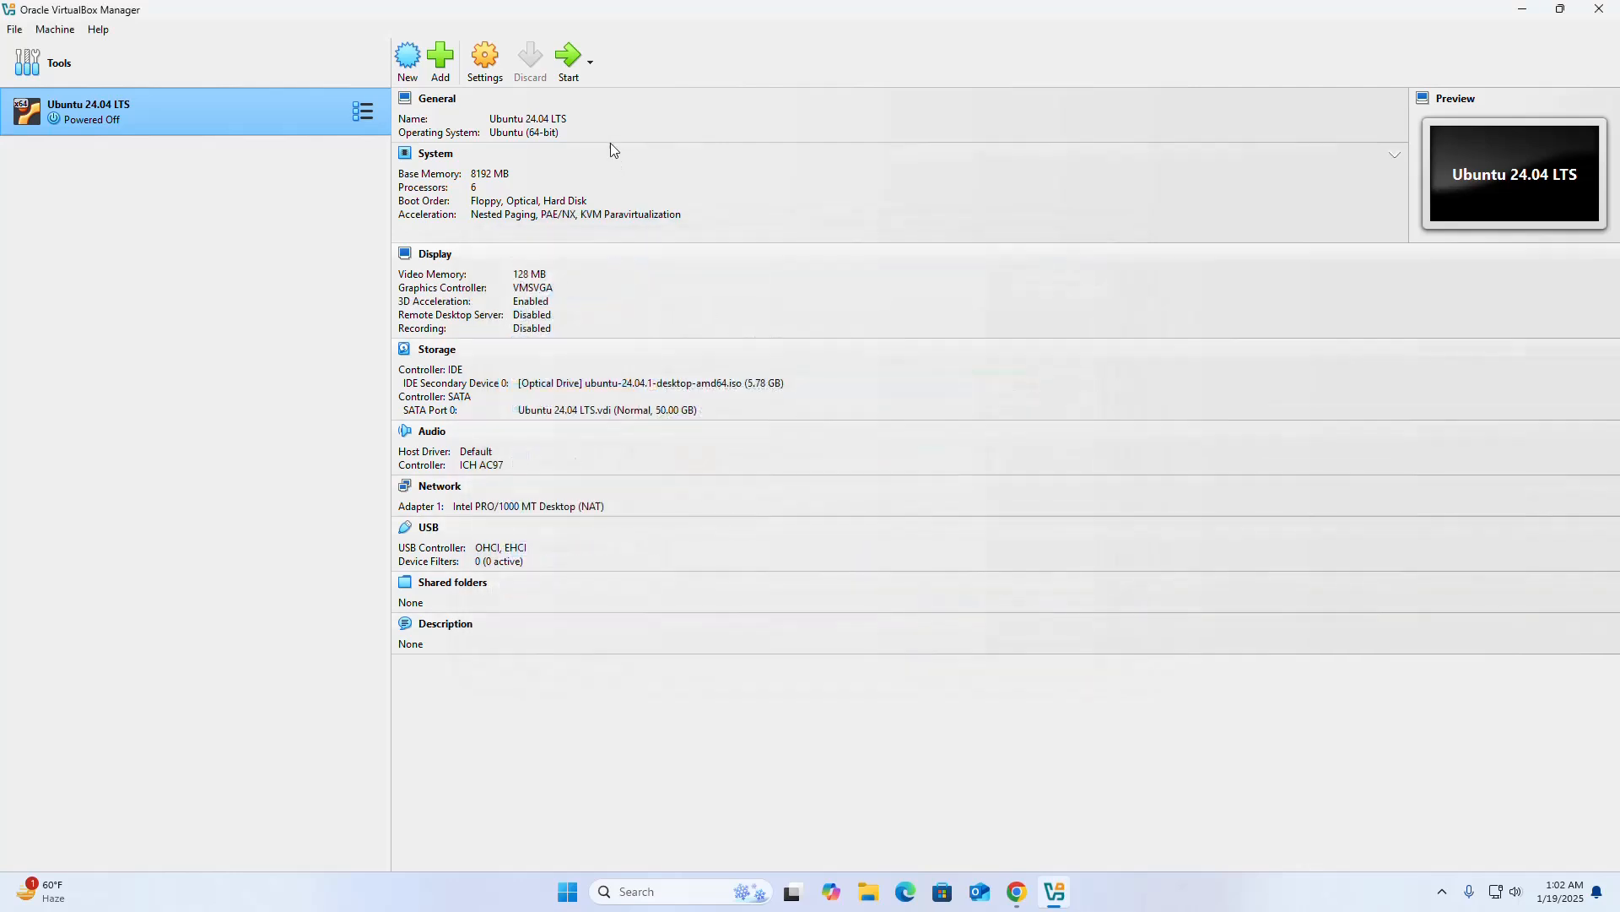
pyautogui.click(571, 71)
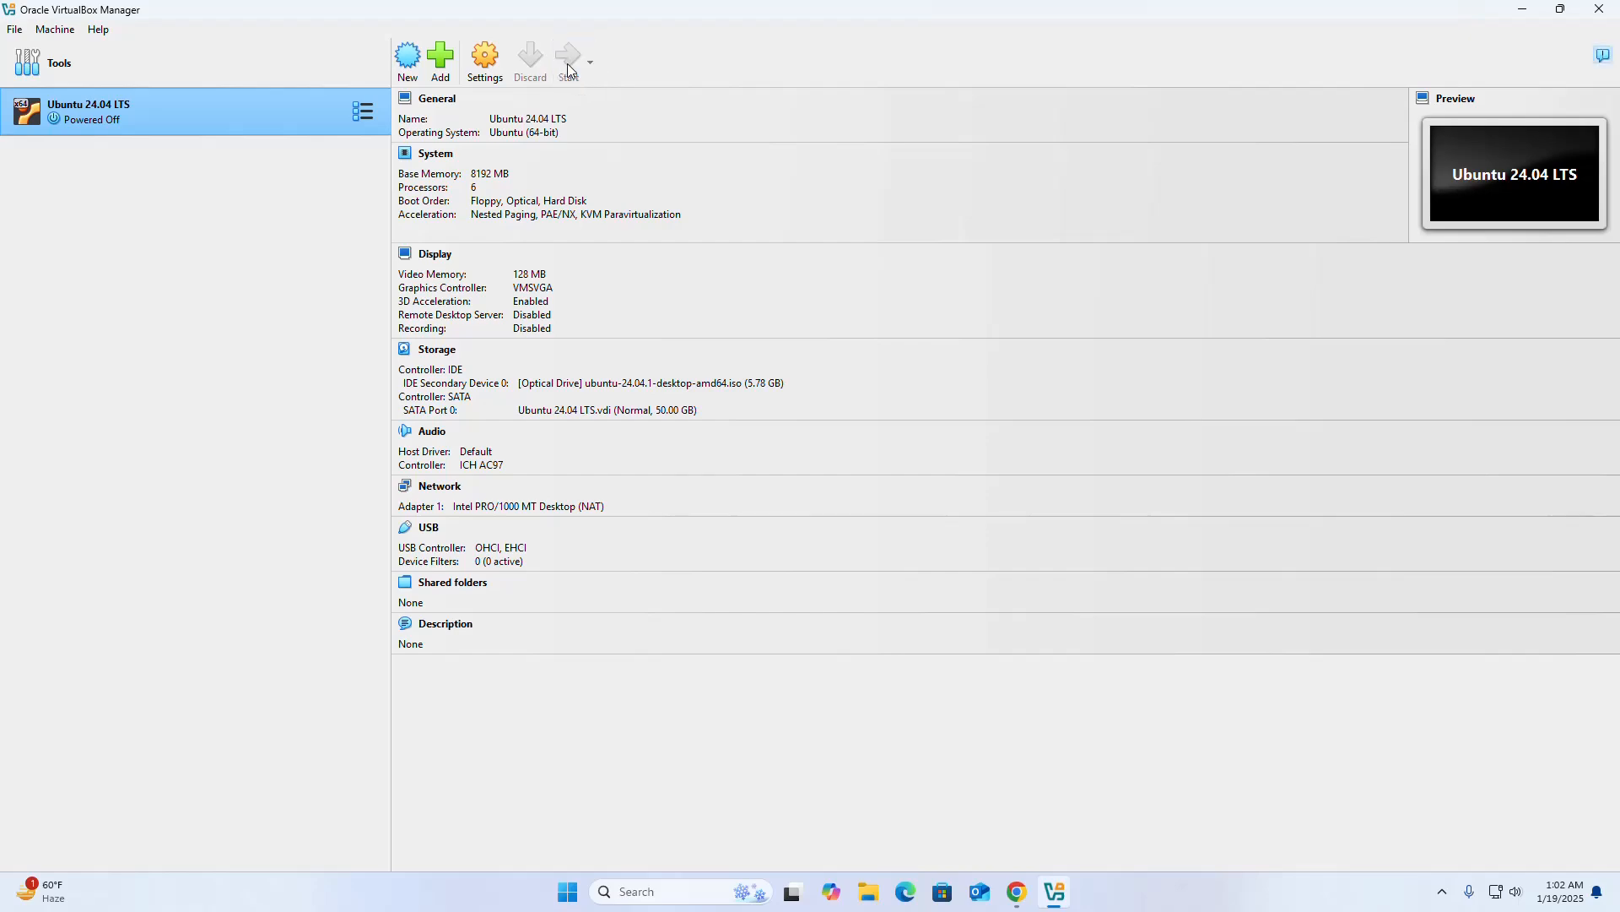
# Bring the running Ubuntu 24.04 LTS virtual machine's window out from behind the manager window and maximize it.
pyautogui.click(1561, 9)
pyautogui.moveTo(943, 231); pyautogui.dragTo(872, 226)
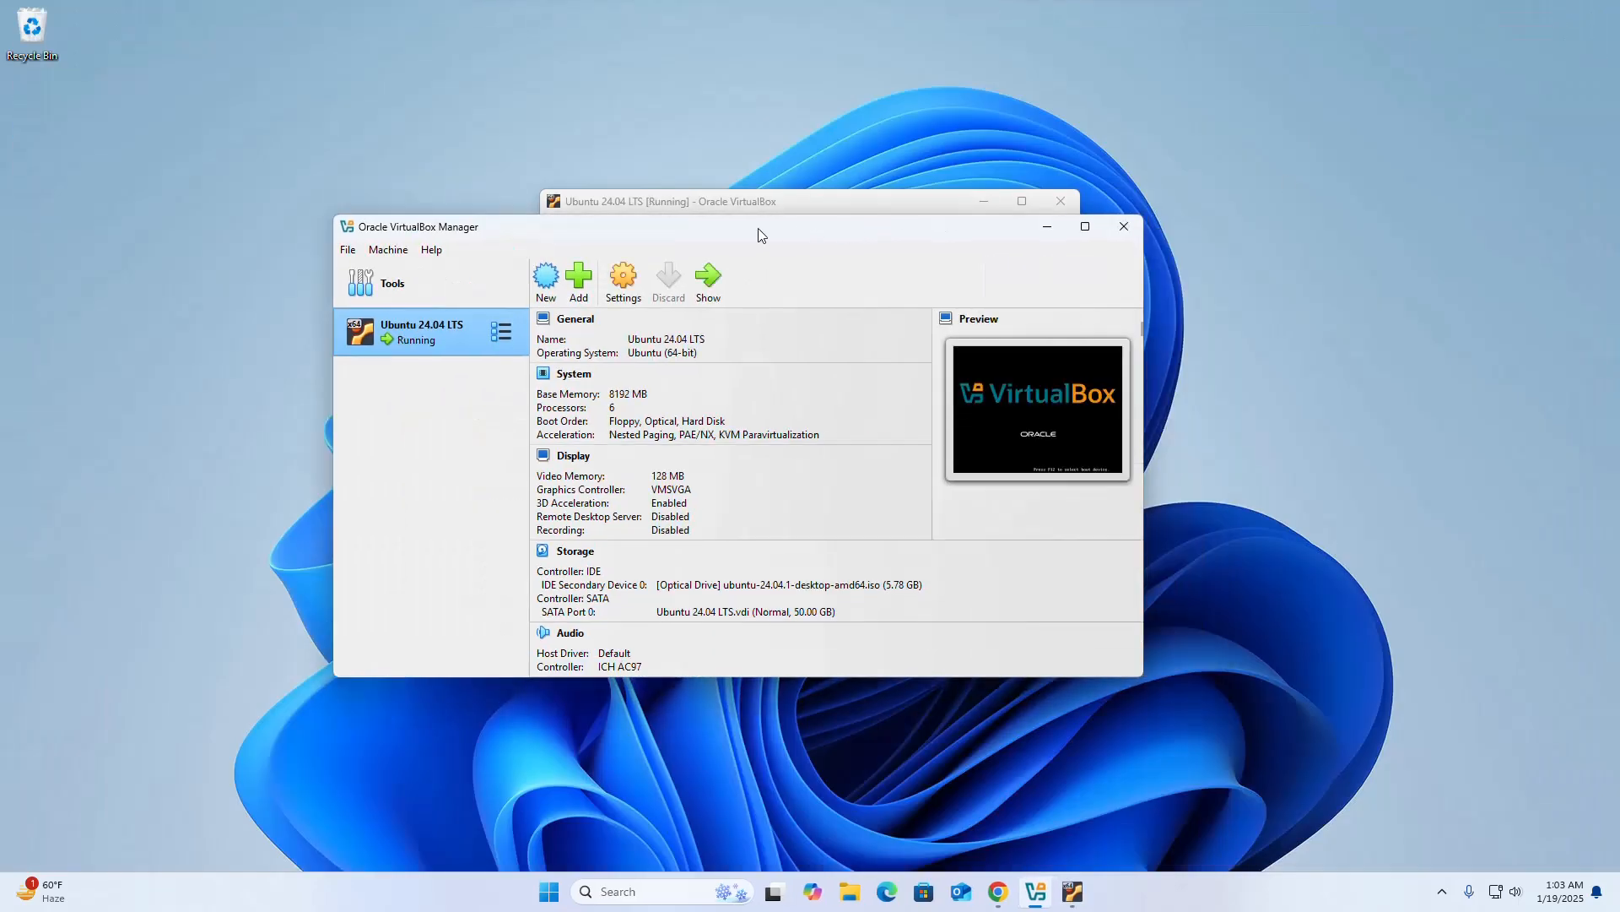
pyautogui.click(1084, 227)
pyautogui.click(1090, 201)
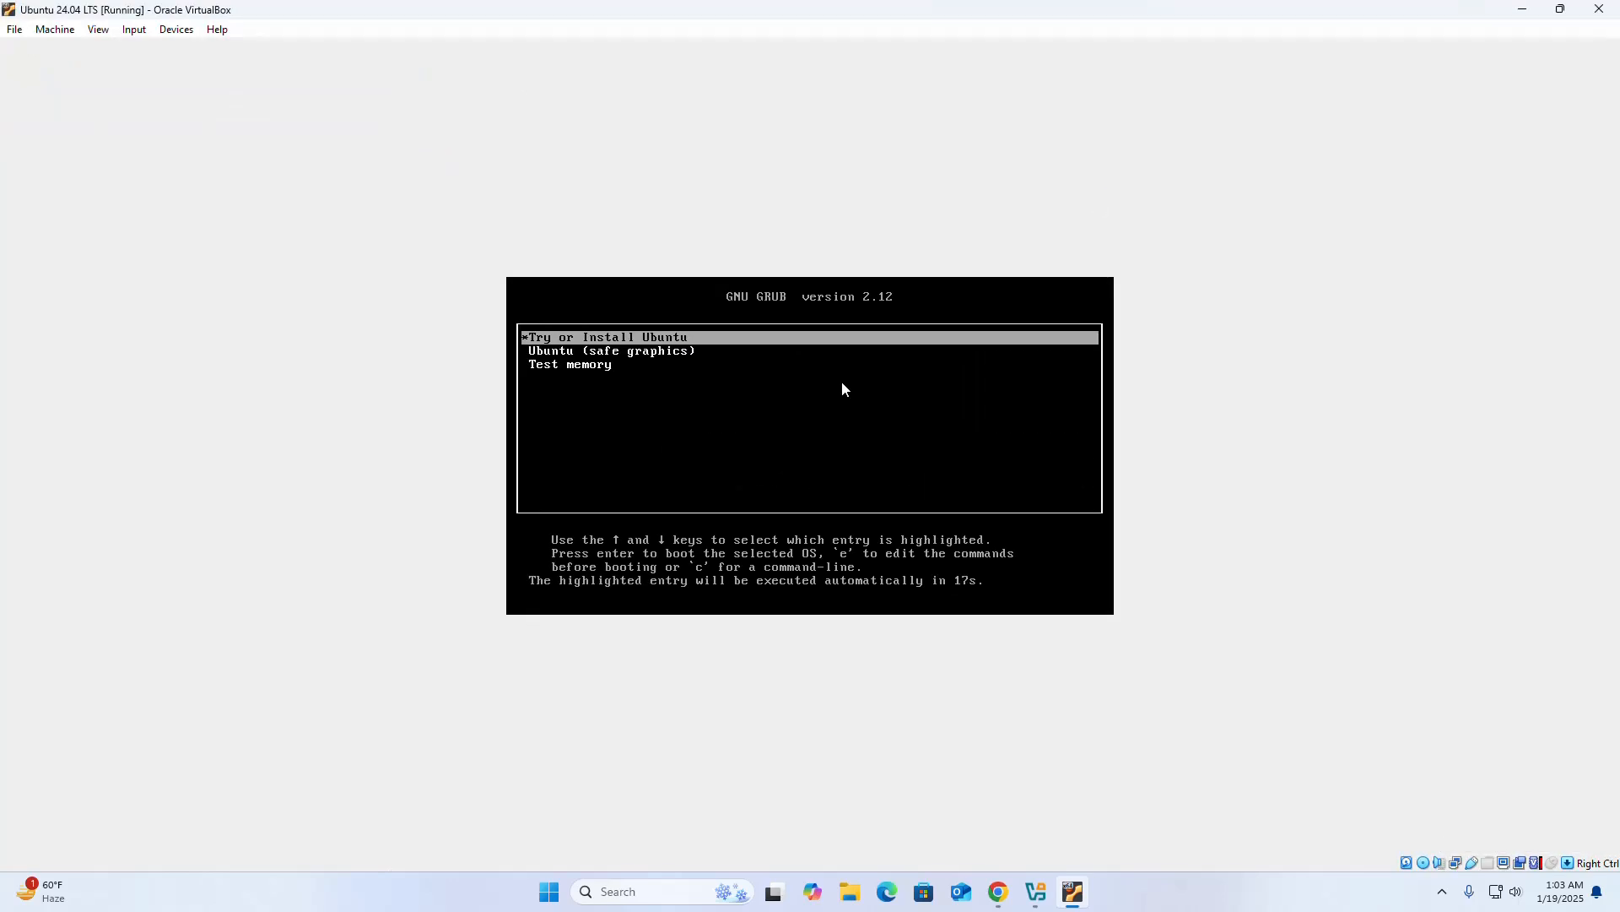
# Boot the "Try or Install Ubuntu" entry and dismiss the virtual machine's notification pane.
pyautogui.press('Return')
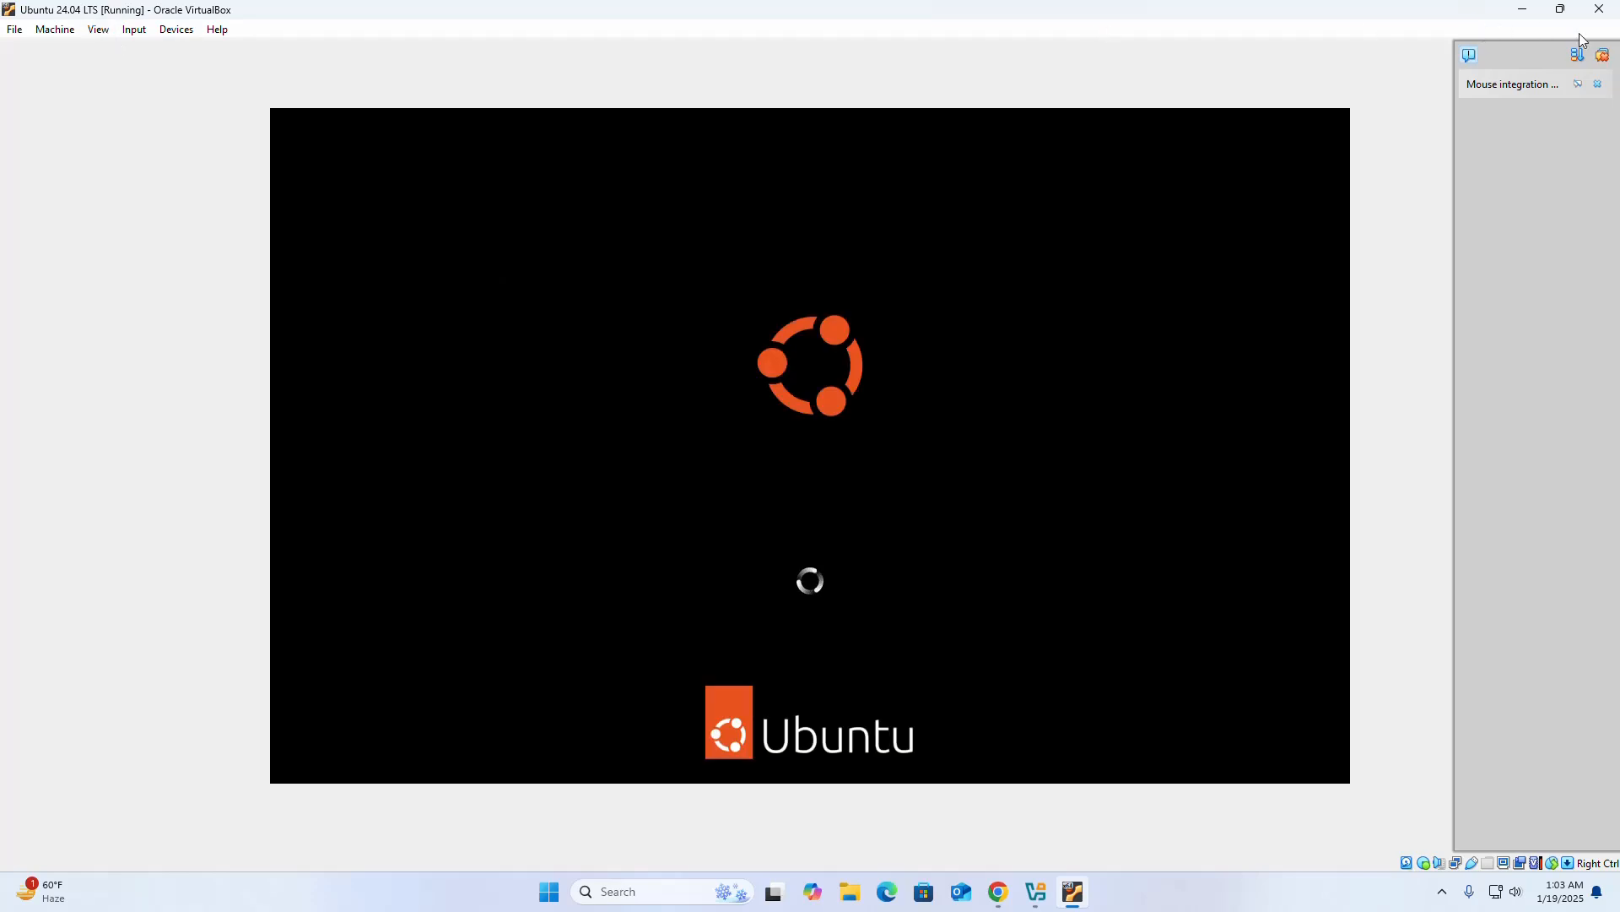
pyautogui.click(1602, 55)
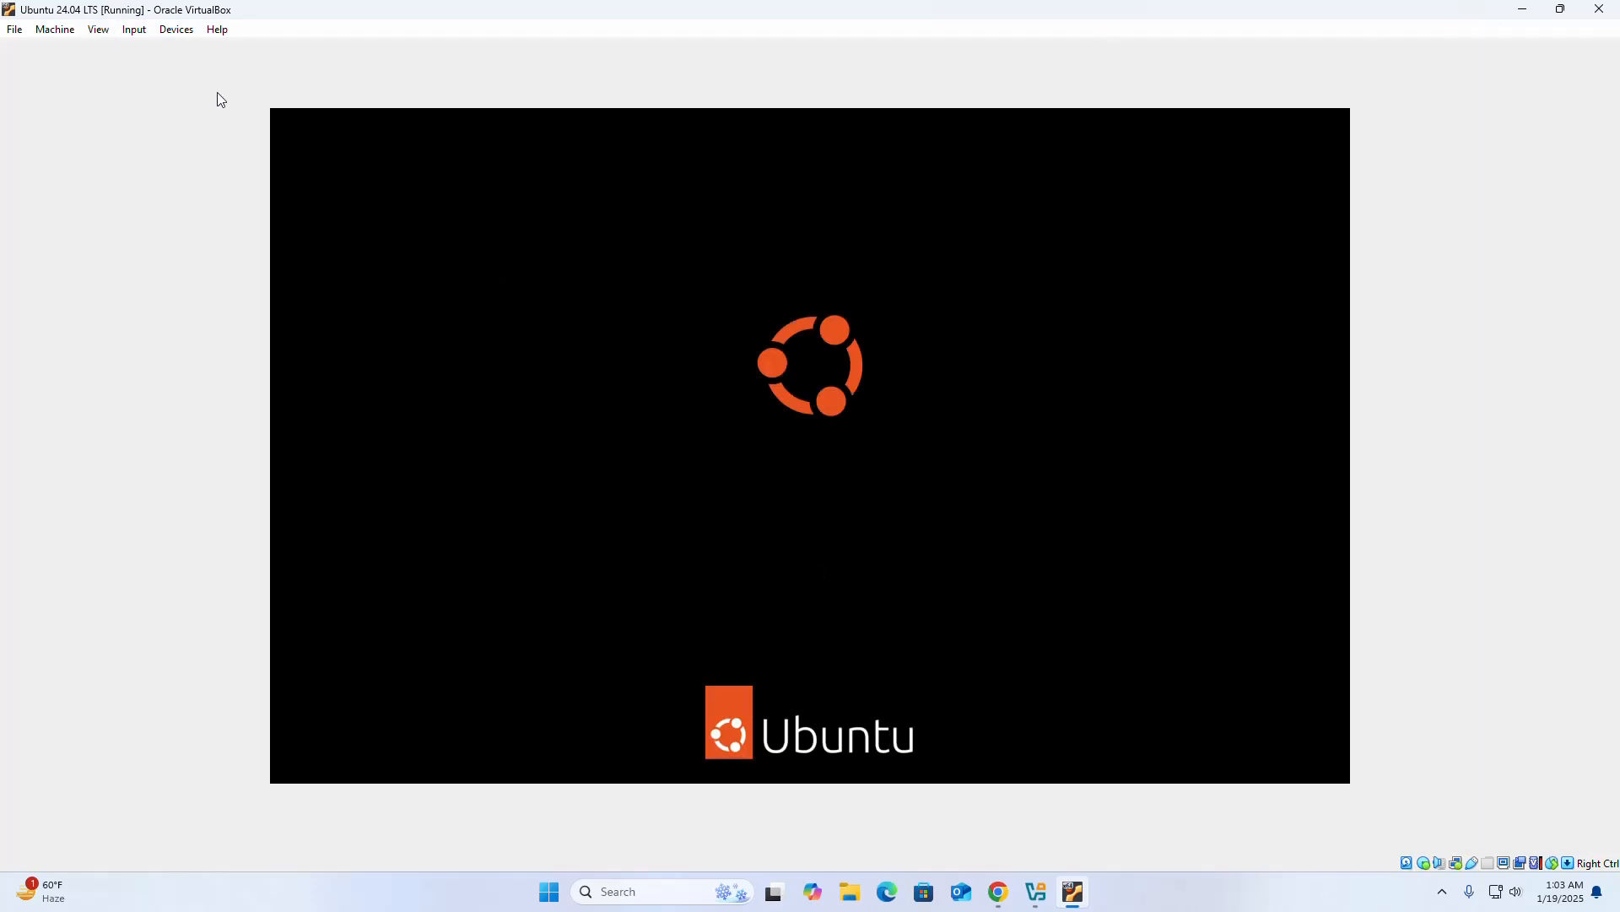
# Try the virtual machine's full-screen mode and return to windowed mode.
pyautogui.click(98, 33)
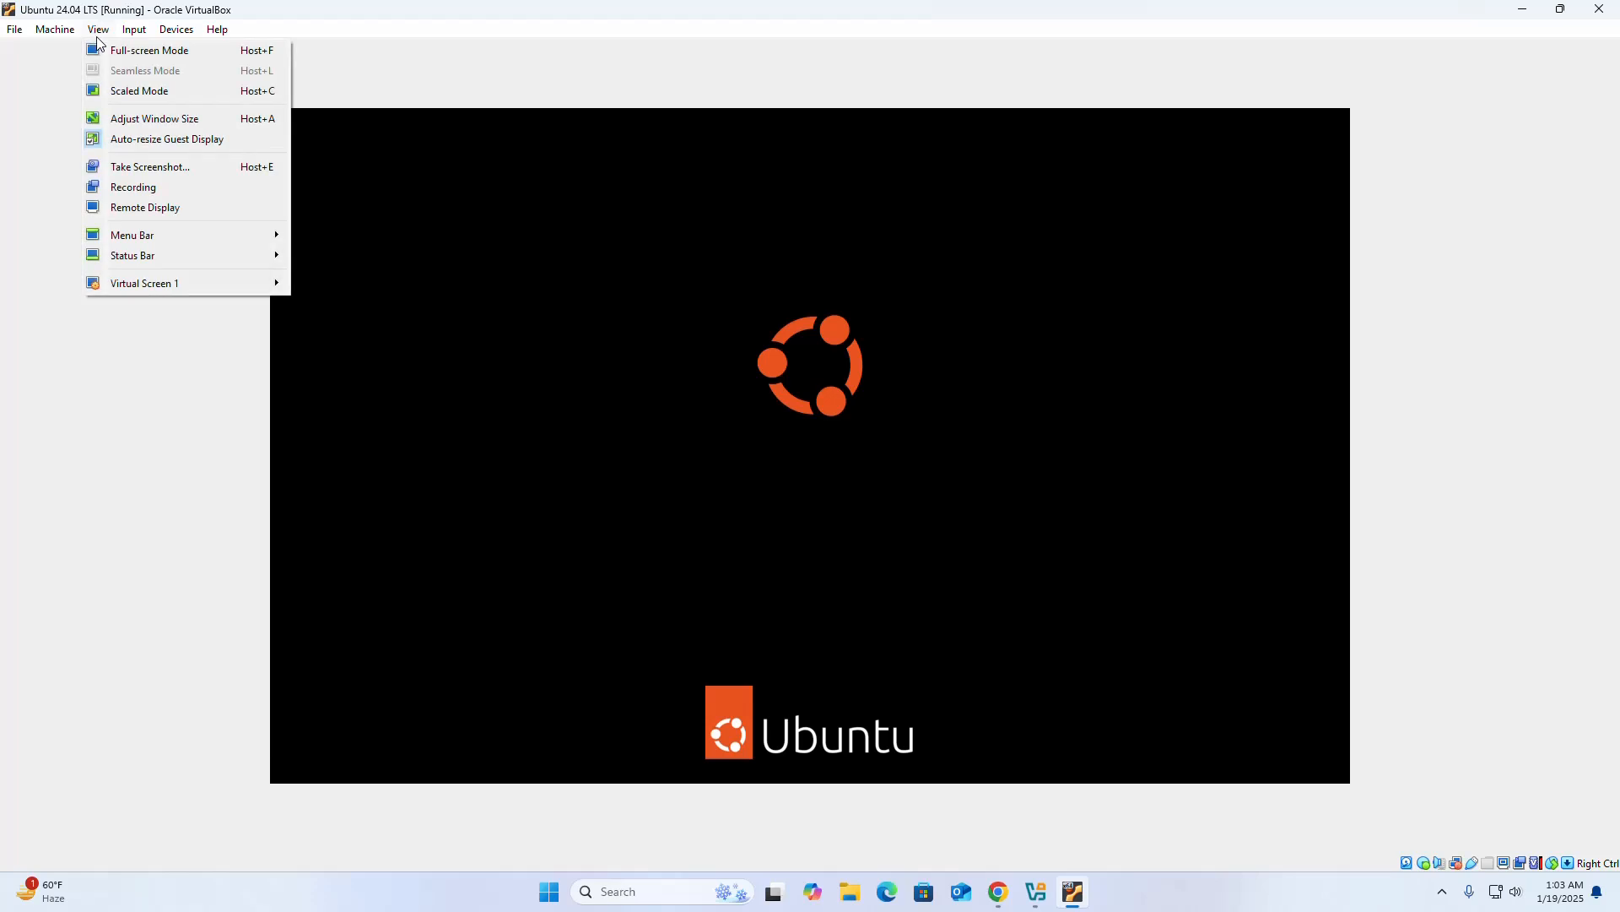
pyautogui.click(115, 53)
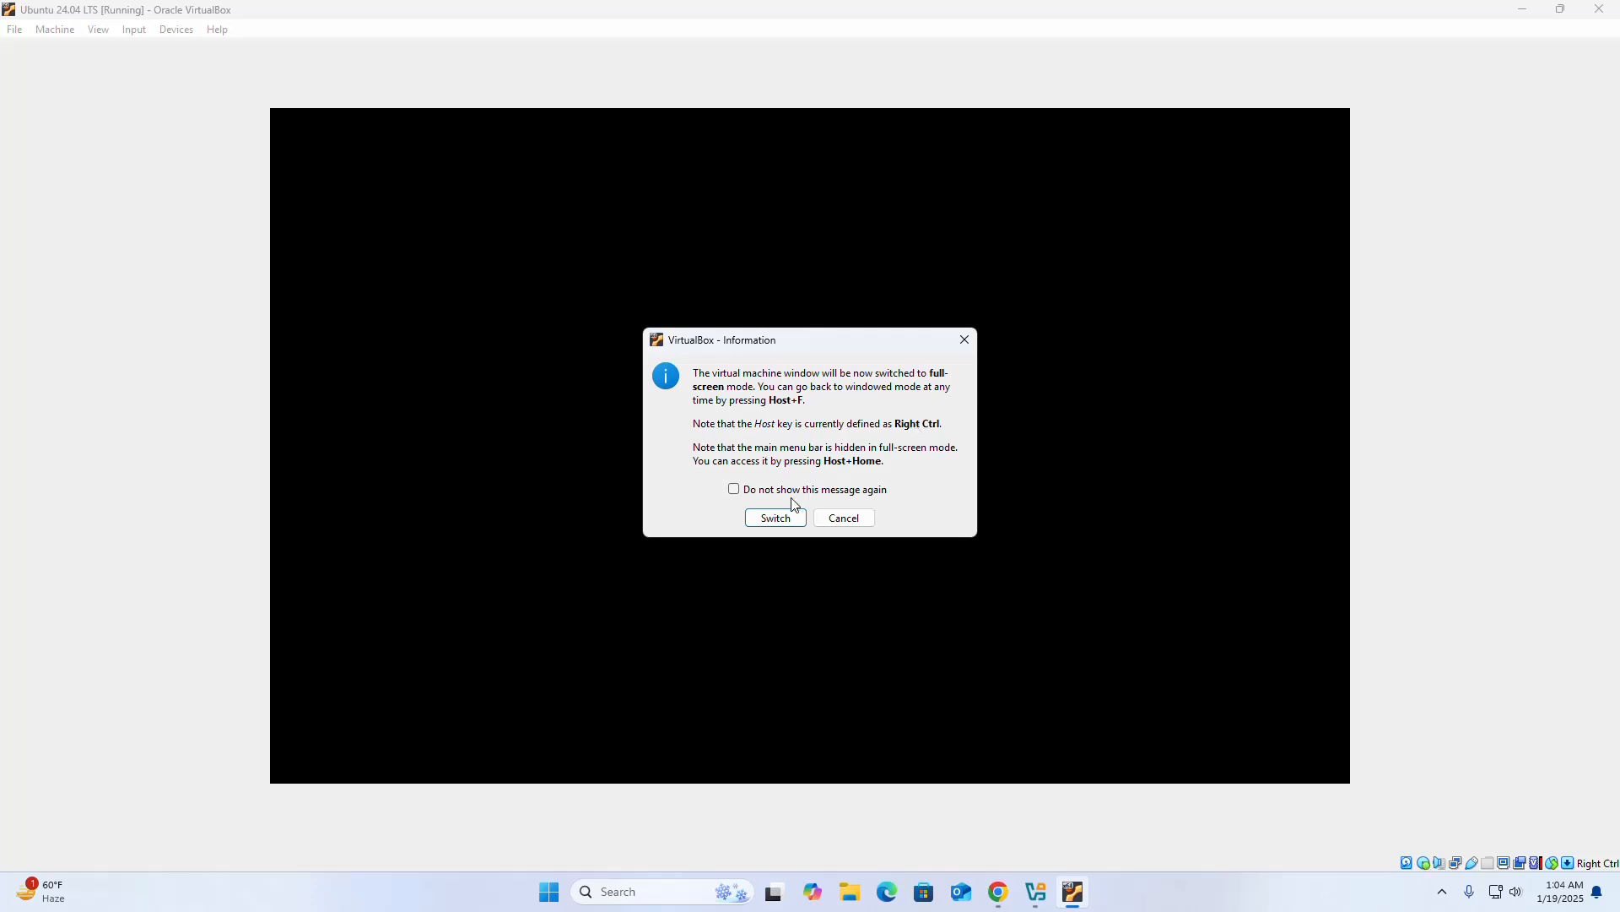
pyautogui.click(771, 517)
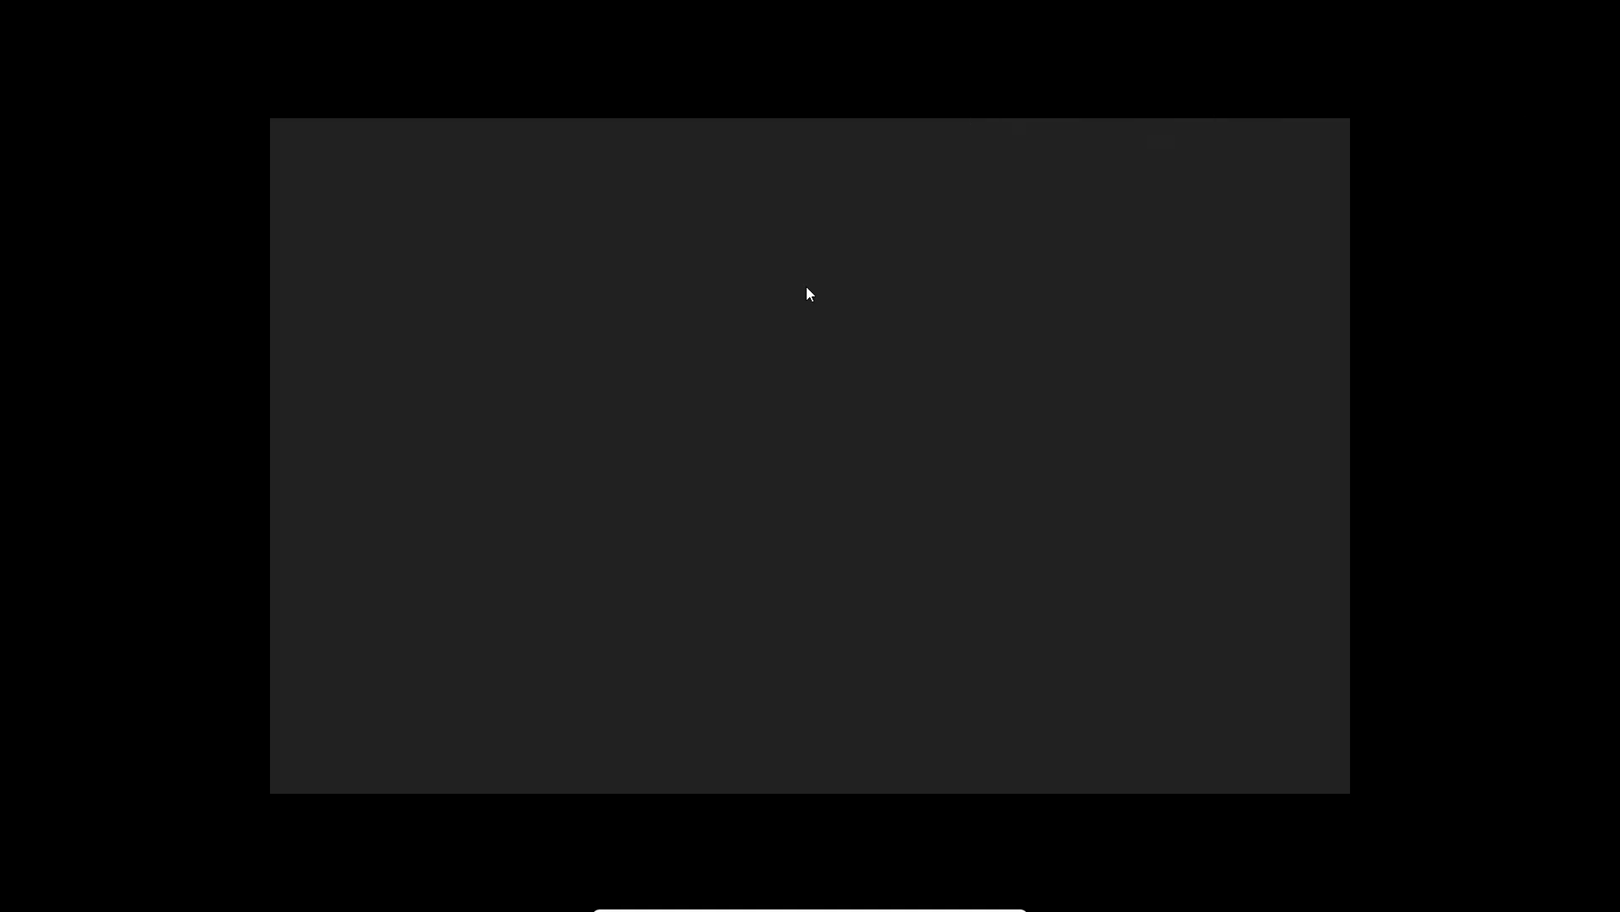
pyautogui.press('Control_R+f')
# Switch the virtual machine's display to scaled mode and maximize its window.
pyautogui.click(98, 29)
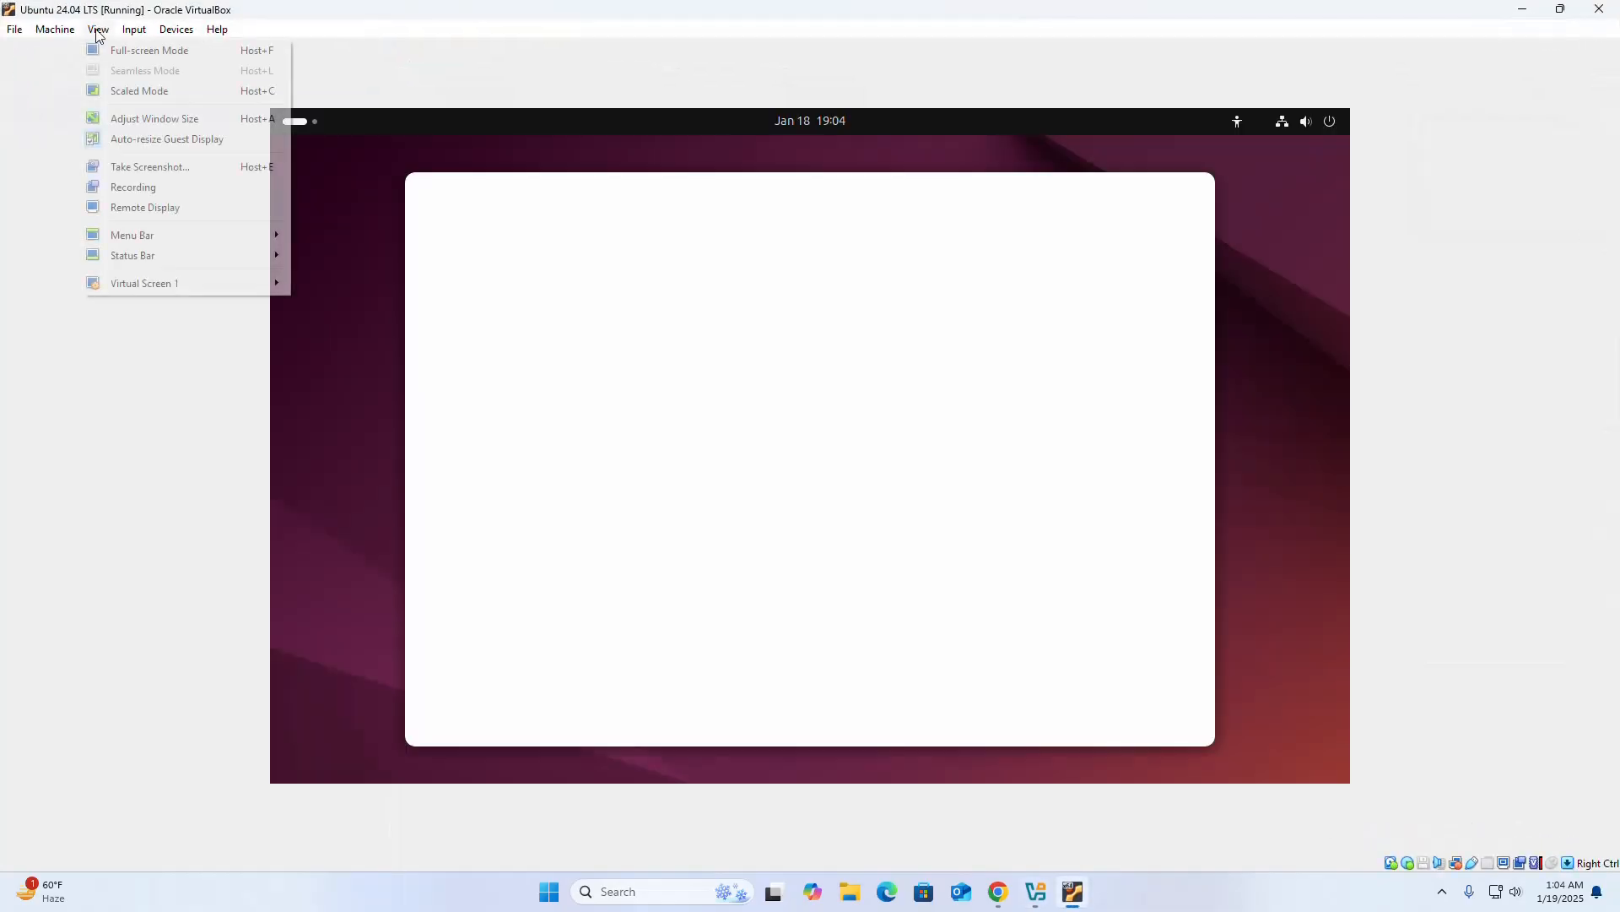
pyautogui.click(117, 93)
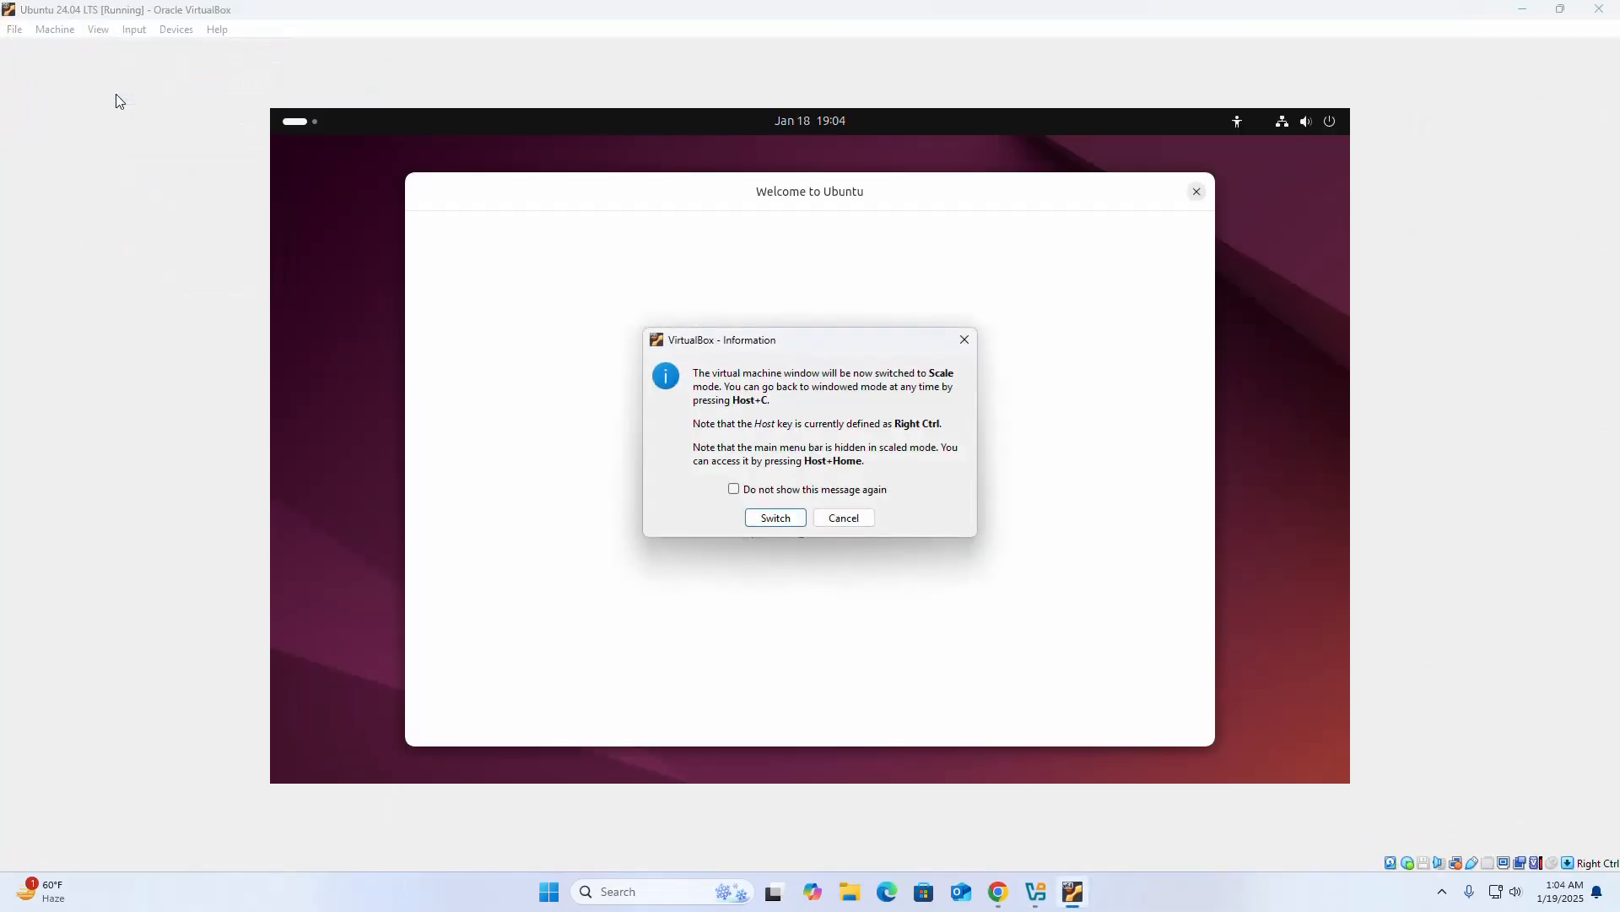
pyautogui.click(775, 518)
pyautogui.click(1025, 222)
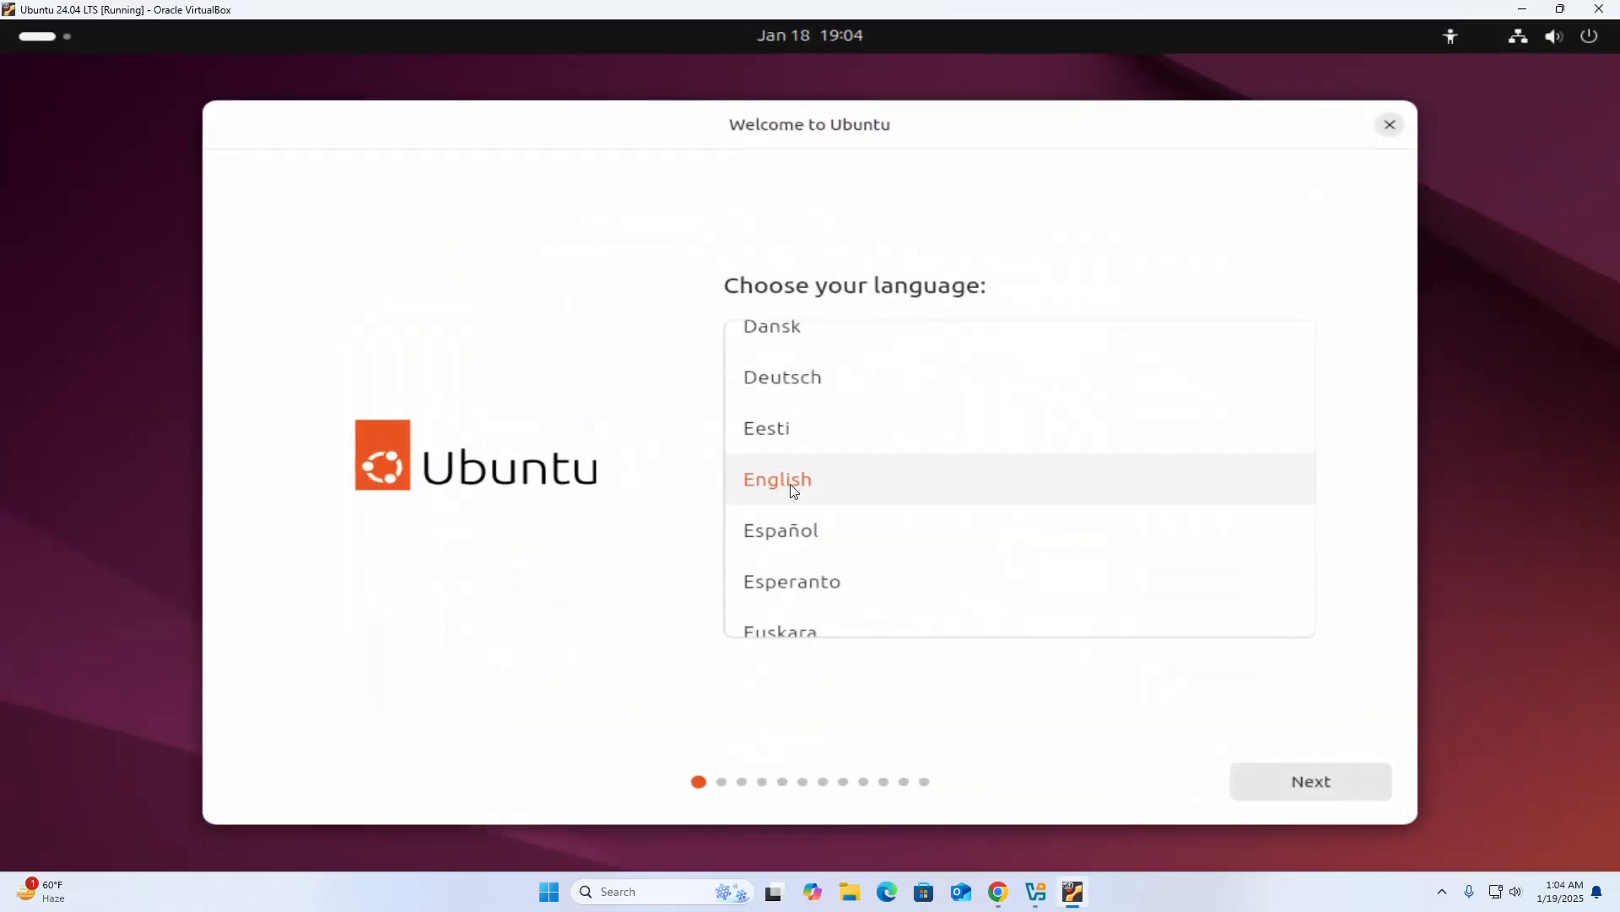
# Accept English as the language, the default accessibility options and the English (US) keyboard layout in the Ubuntu welcome wizard.
pyautogui.click(1322, 777)
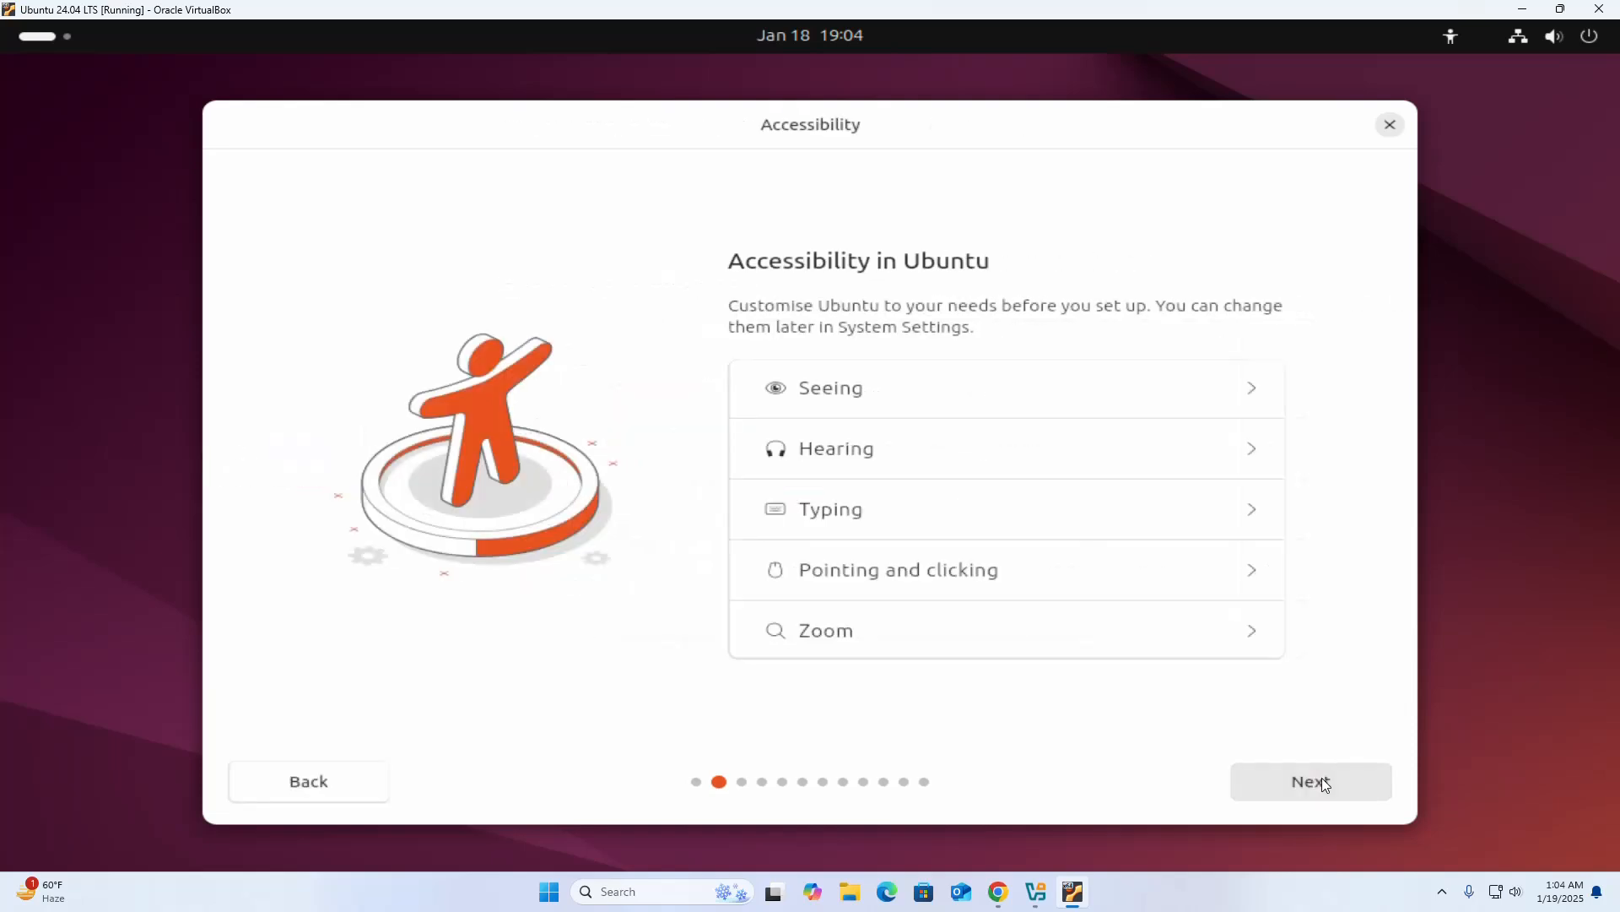
pyautogui.click(1321, 778)
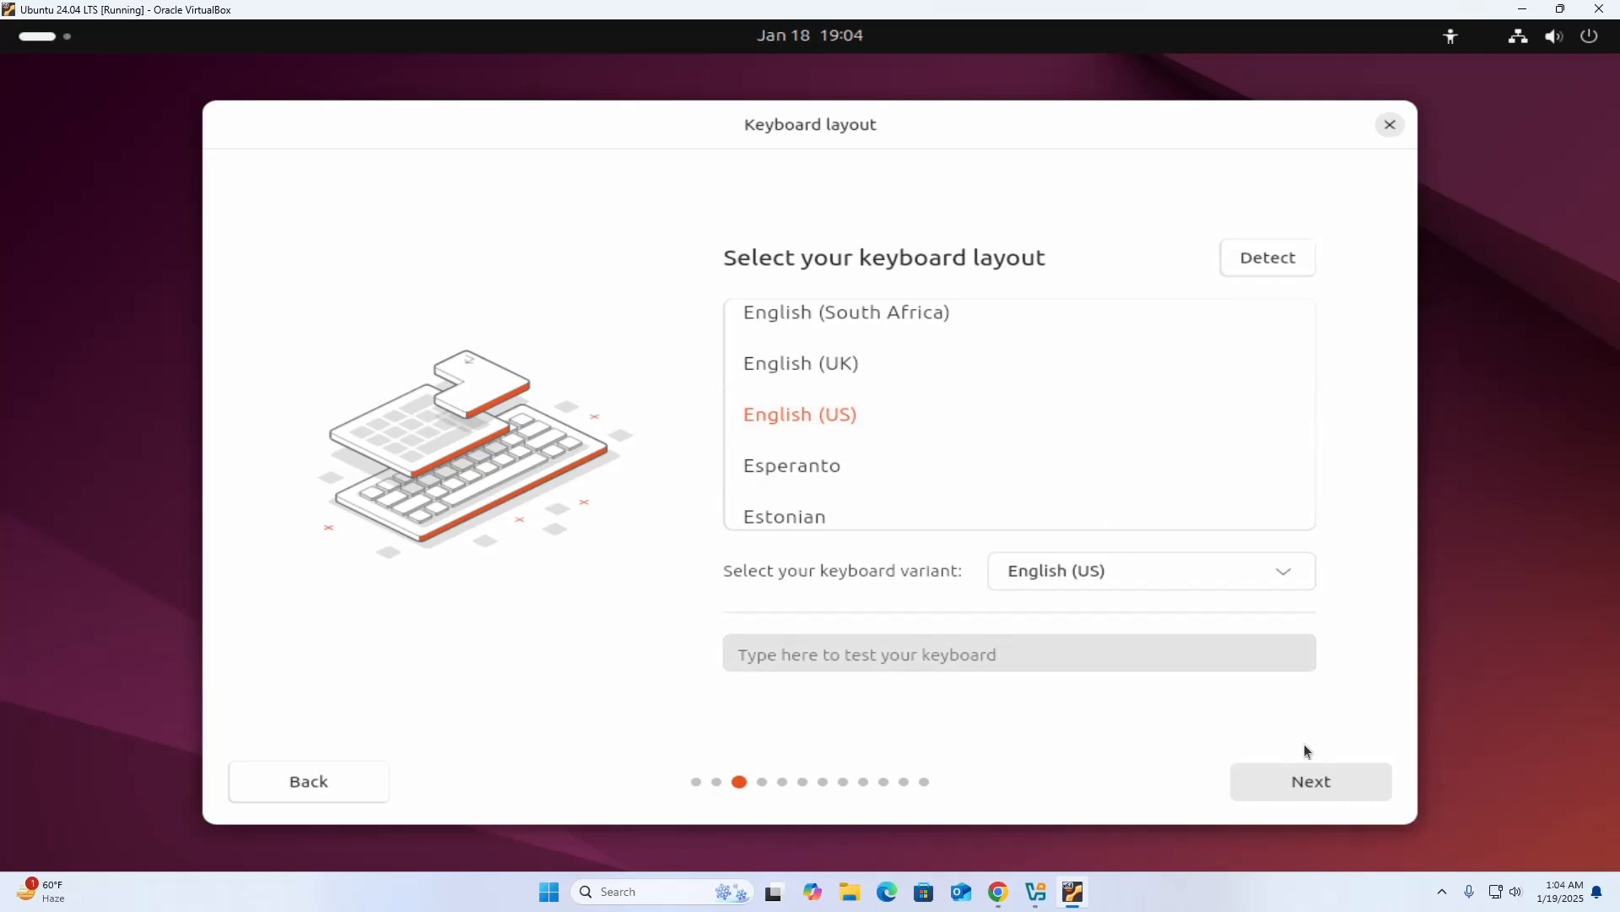
pyautogui.click(1299, 780)
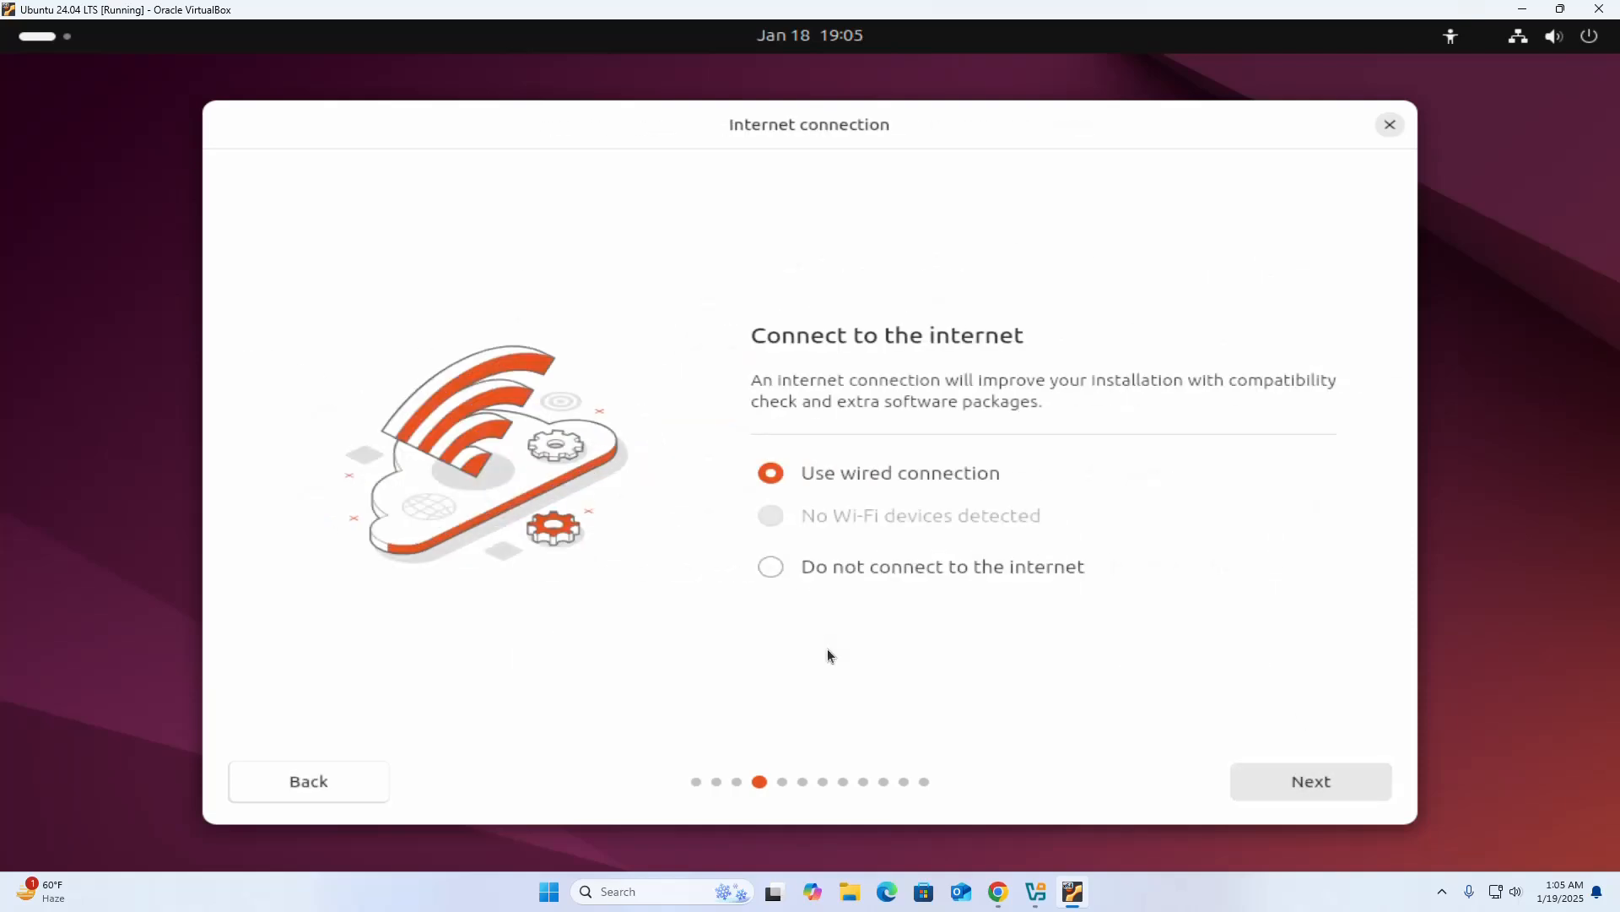
# Choose not to connect to the internet and skip the installer update.
pyautogui.click(771, 569)
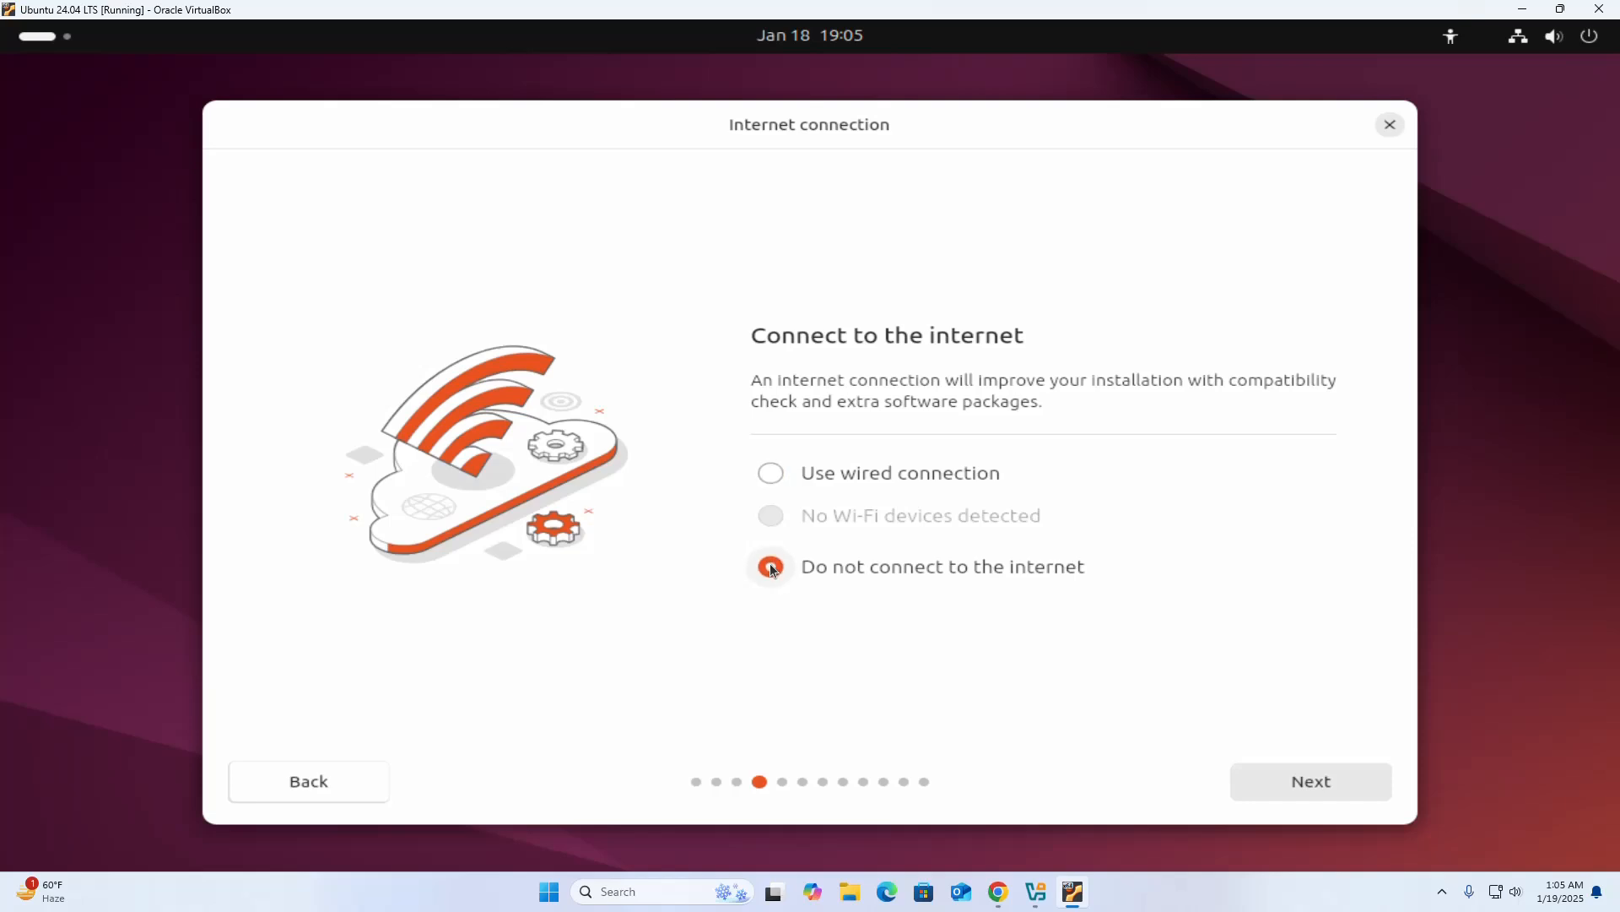
pyautogui.click(1329, 780)
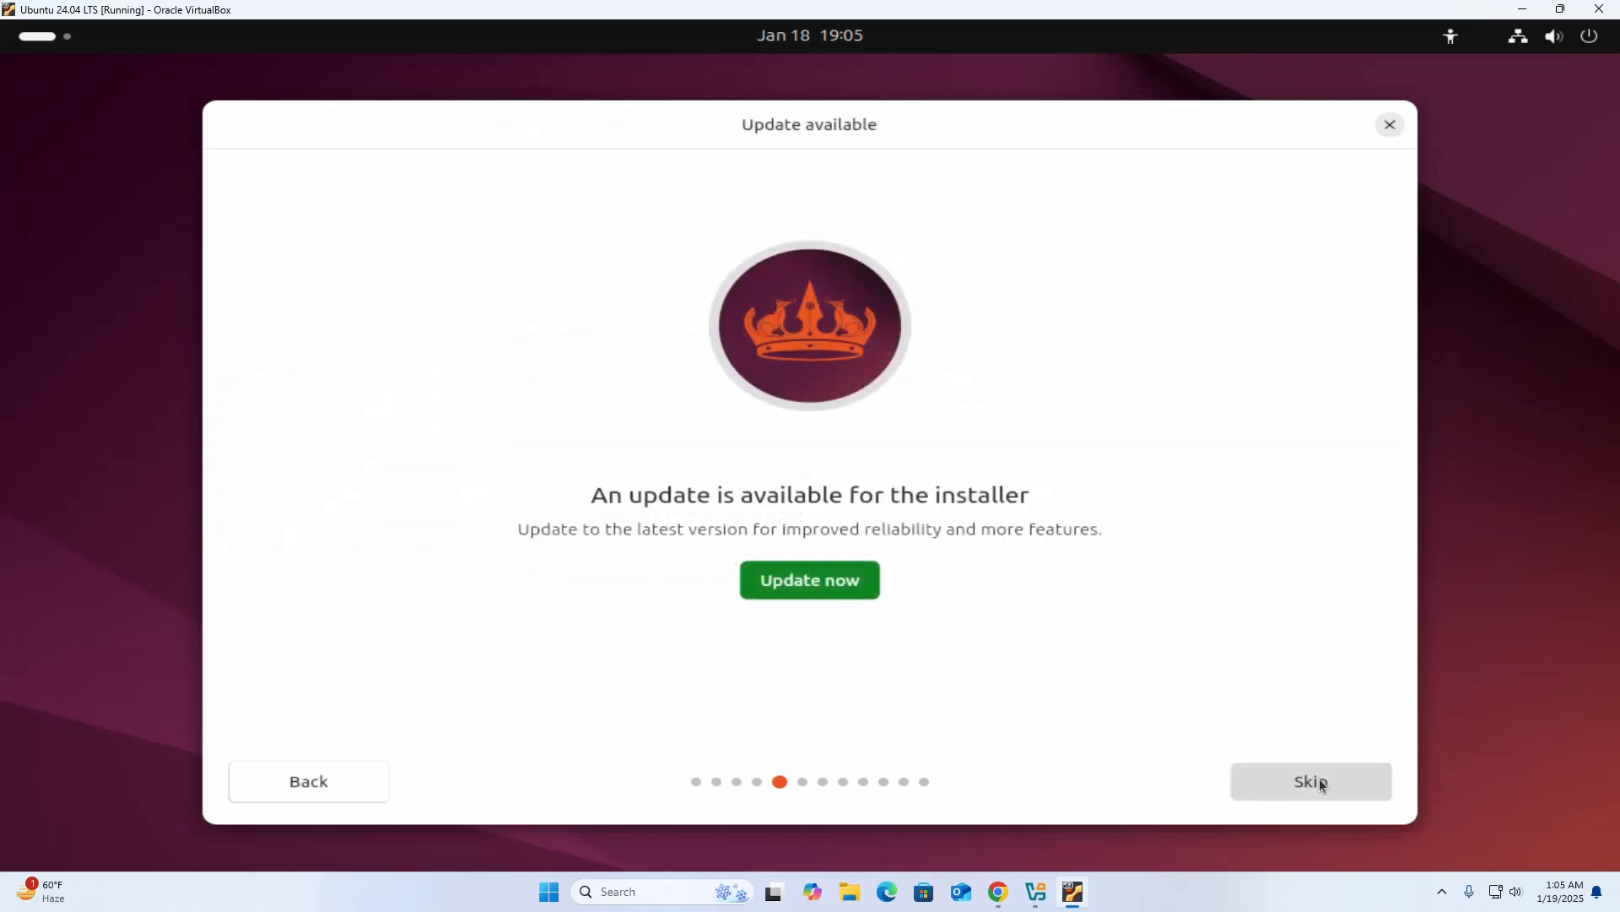
pyautogui.click(1319, 778)
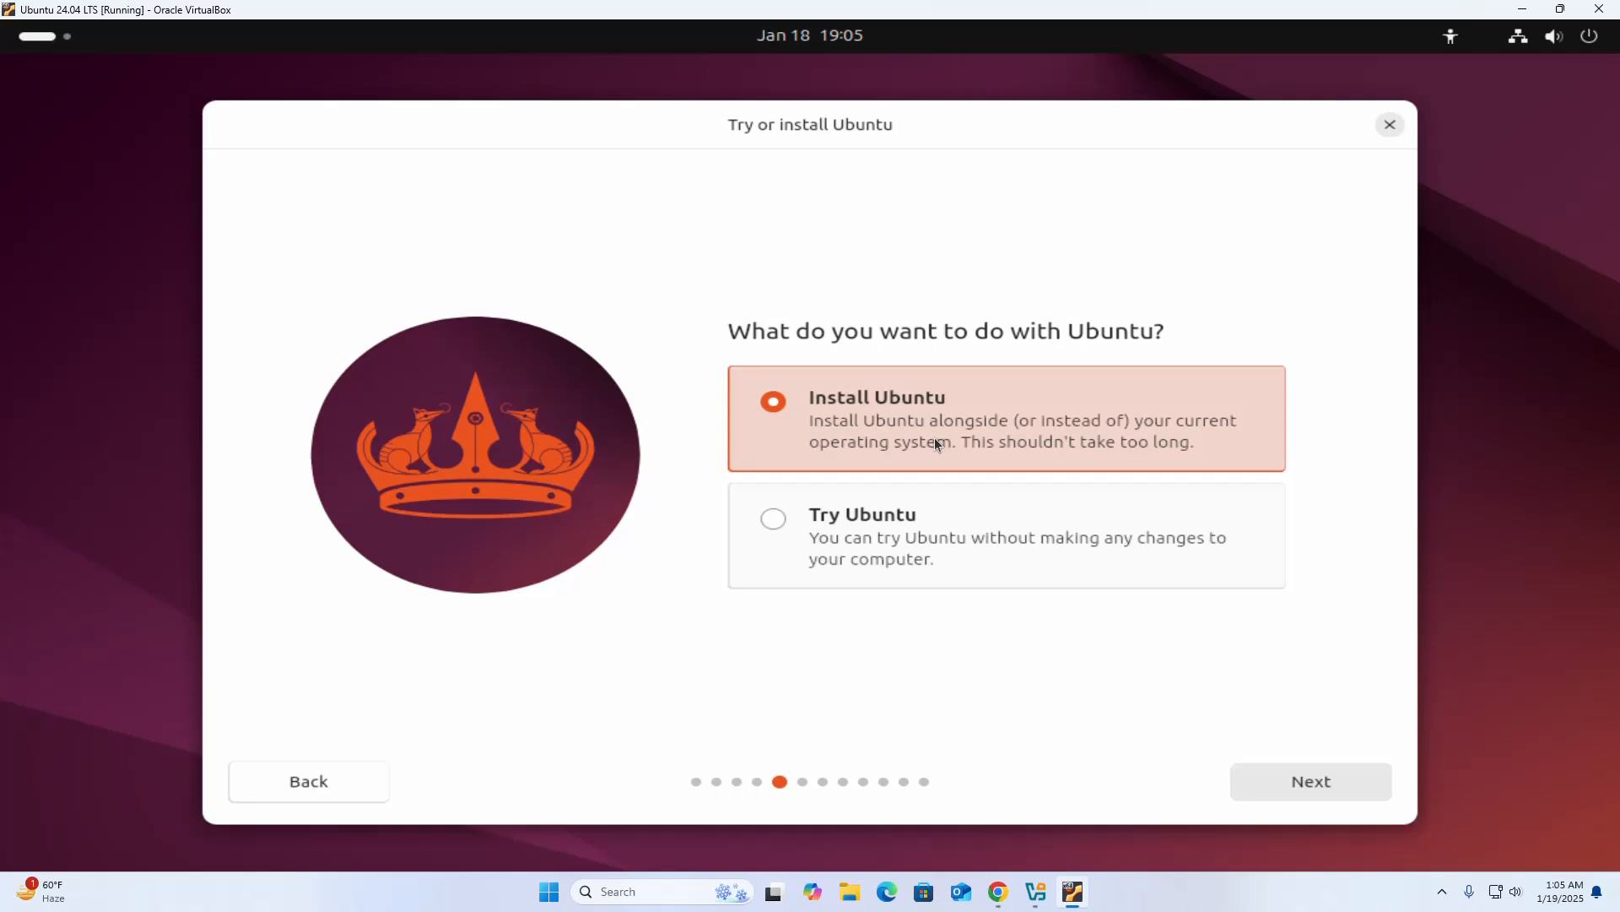
# Choose Try Ubuntu to reach the live desktop, and launch Install Ubuntu 24.04.1 LTS from there.
pyautogui.click(777, 520)
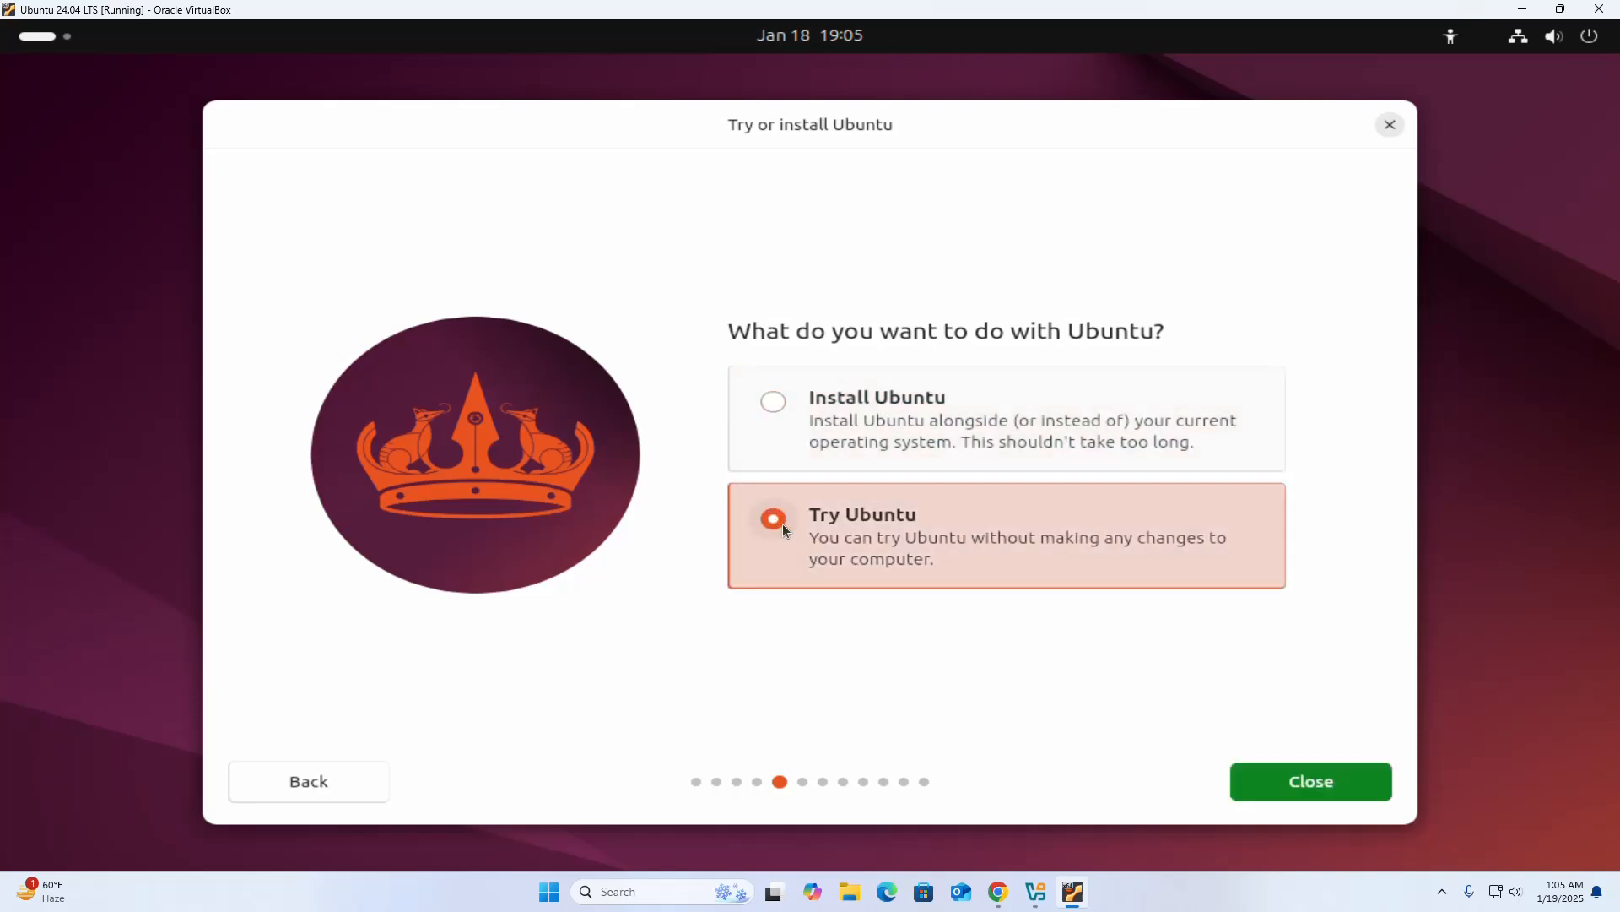
pyautogui.click(1314, 780)
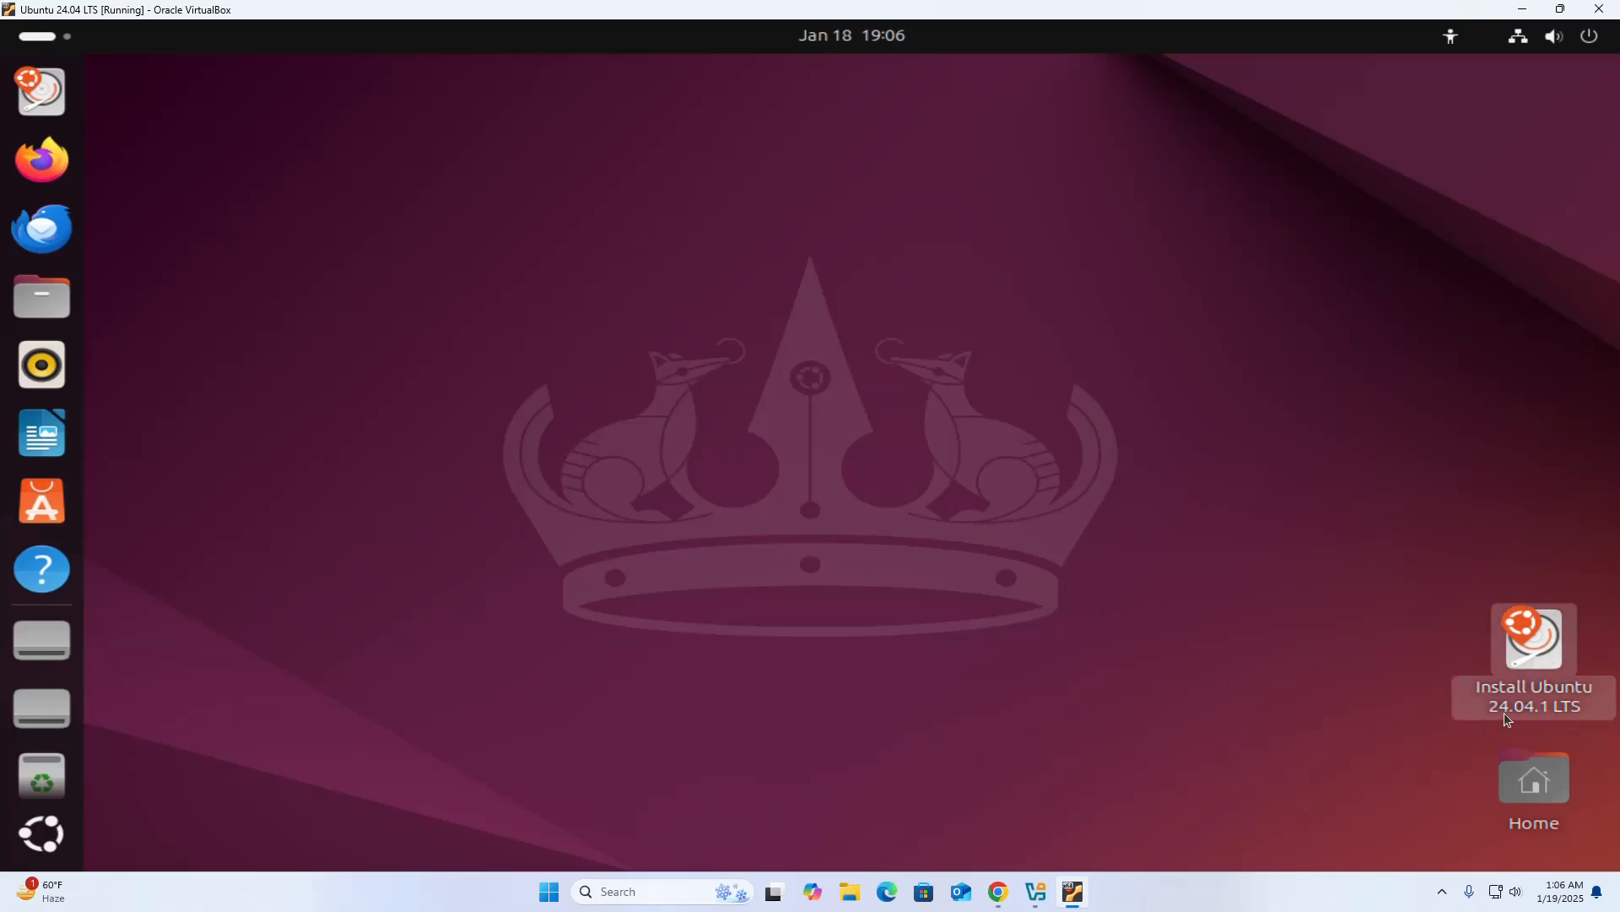
pyautogui.click(1525, 653)
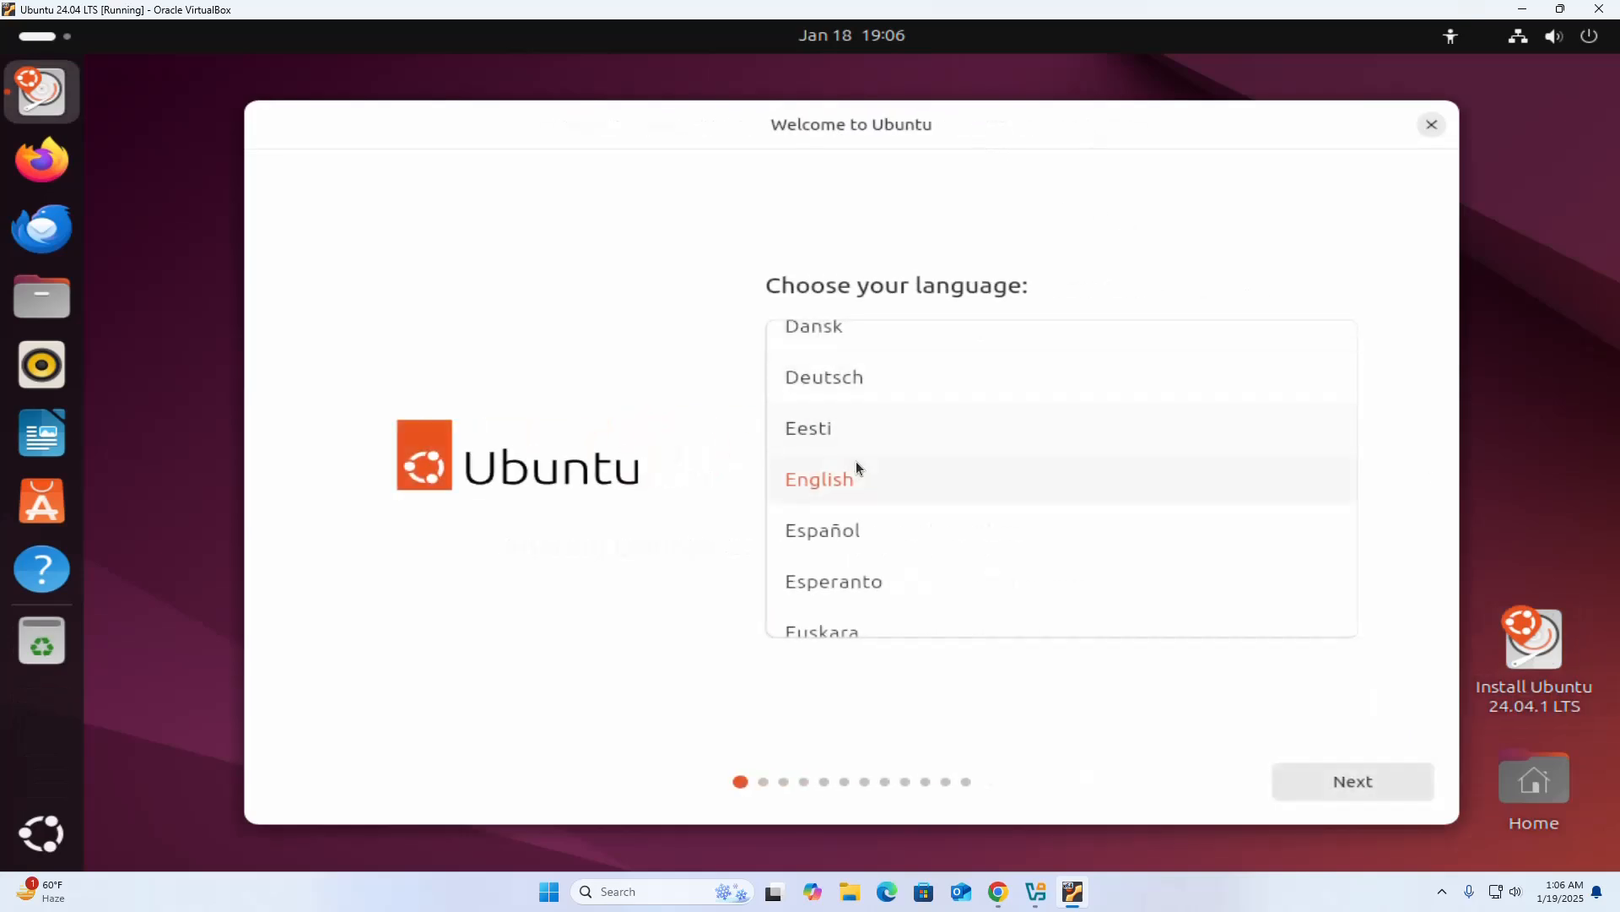
# Go through the relaunched installer's first pages, keeping English, the default accessibility options and the English (US) keyboard layout.
pyautogui.click(1360, 775)
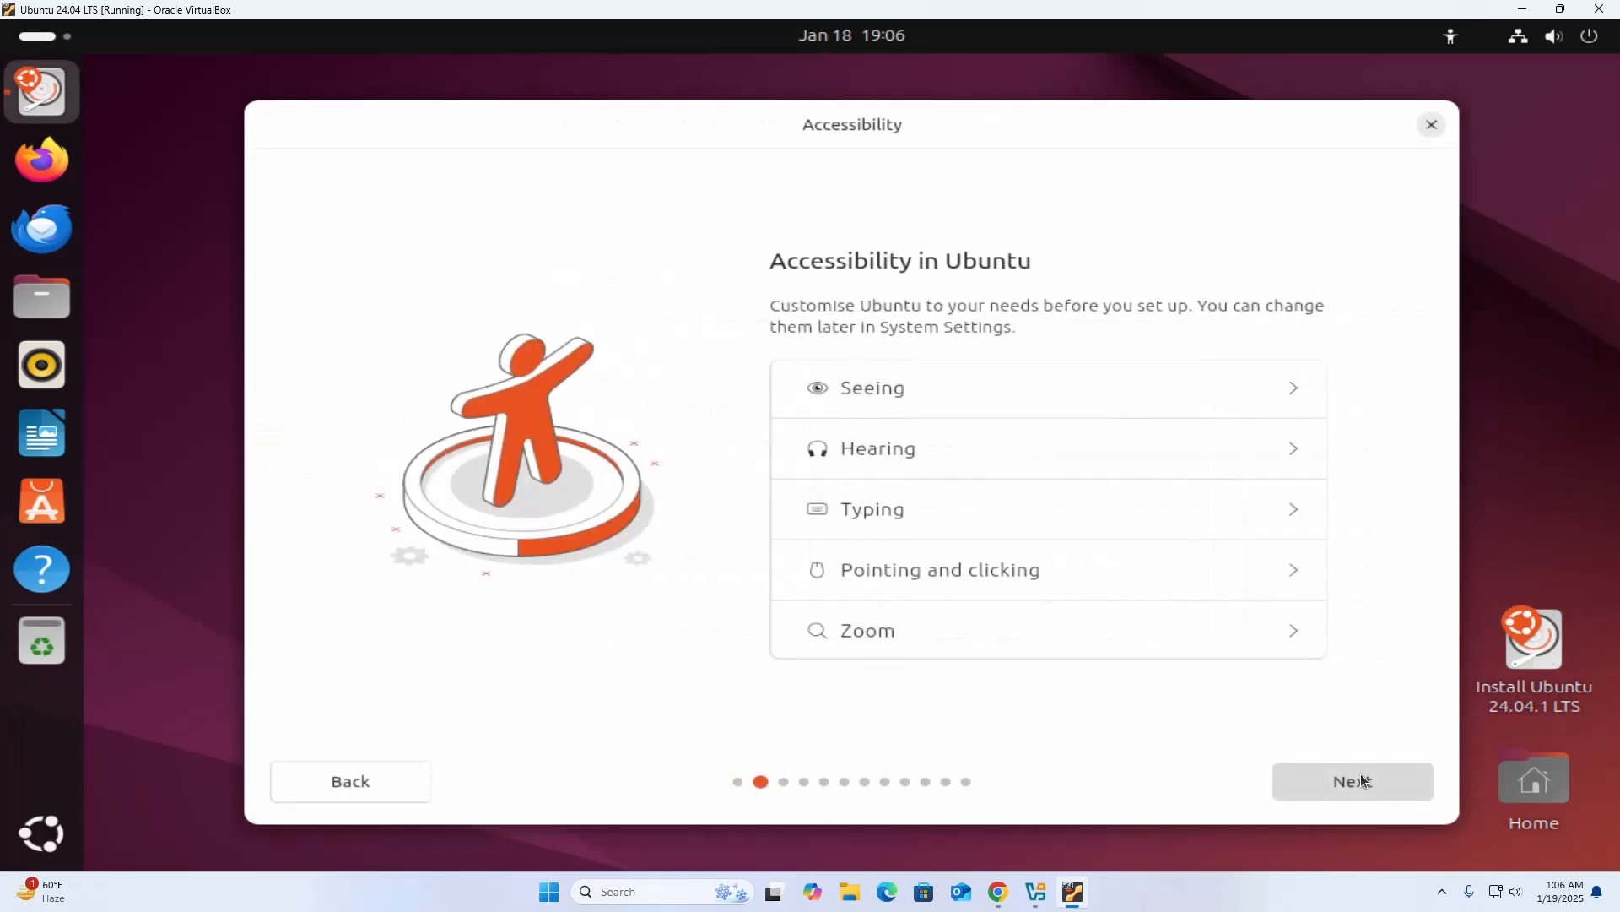
pyautogui.click(1360, 773)
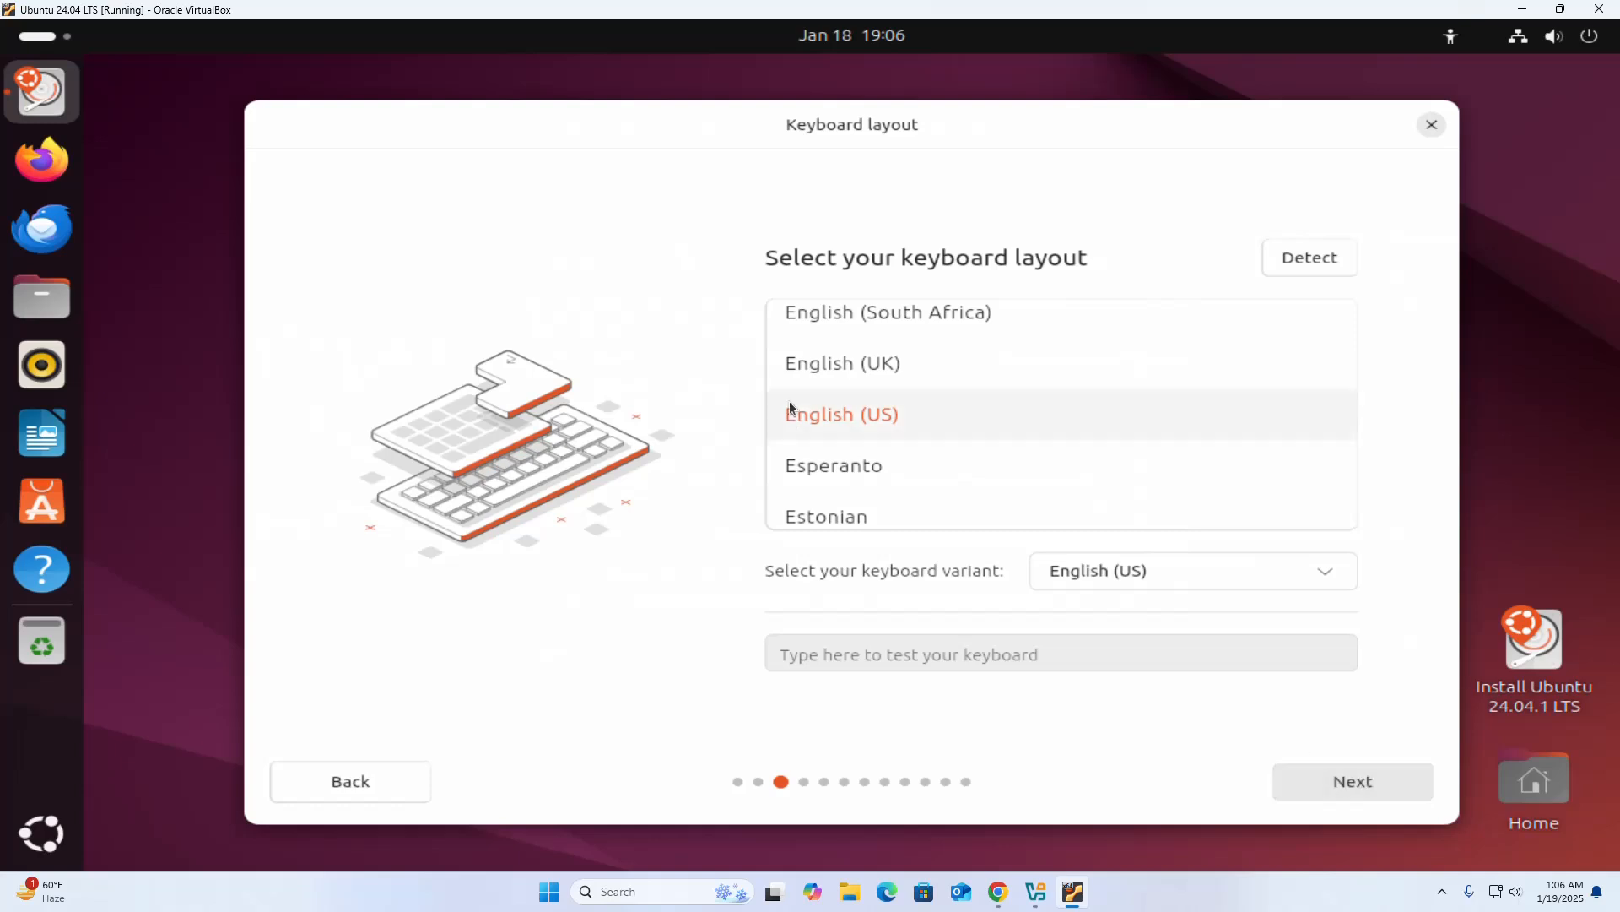
pyautogui.click(1354, 775)
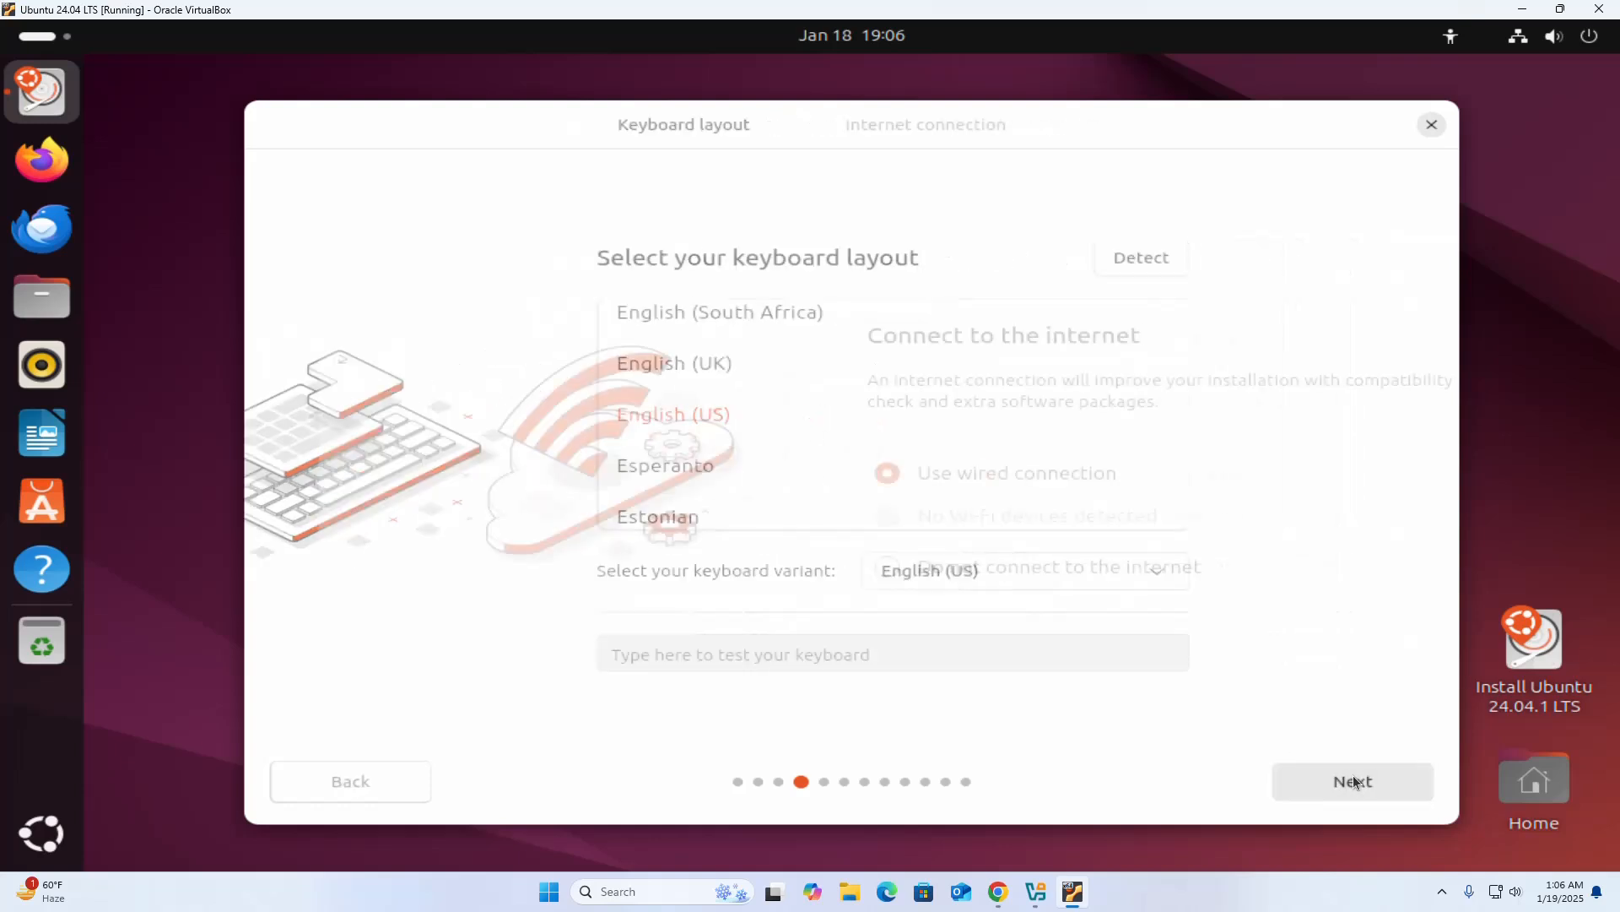
# Set the installer to not connect to the internet and skip its available update.
pyautogui.click(817, 564)
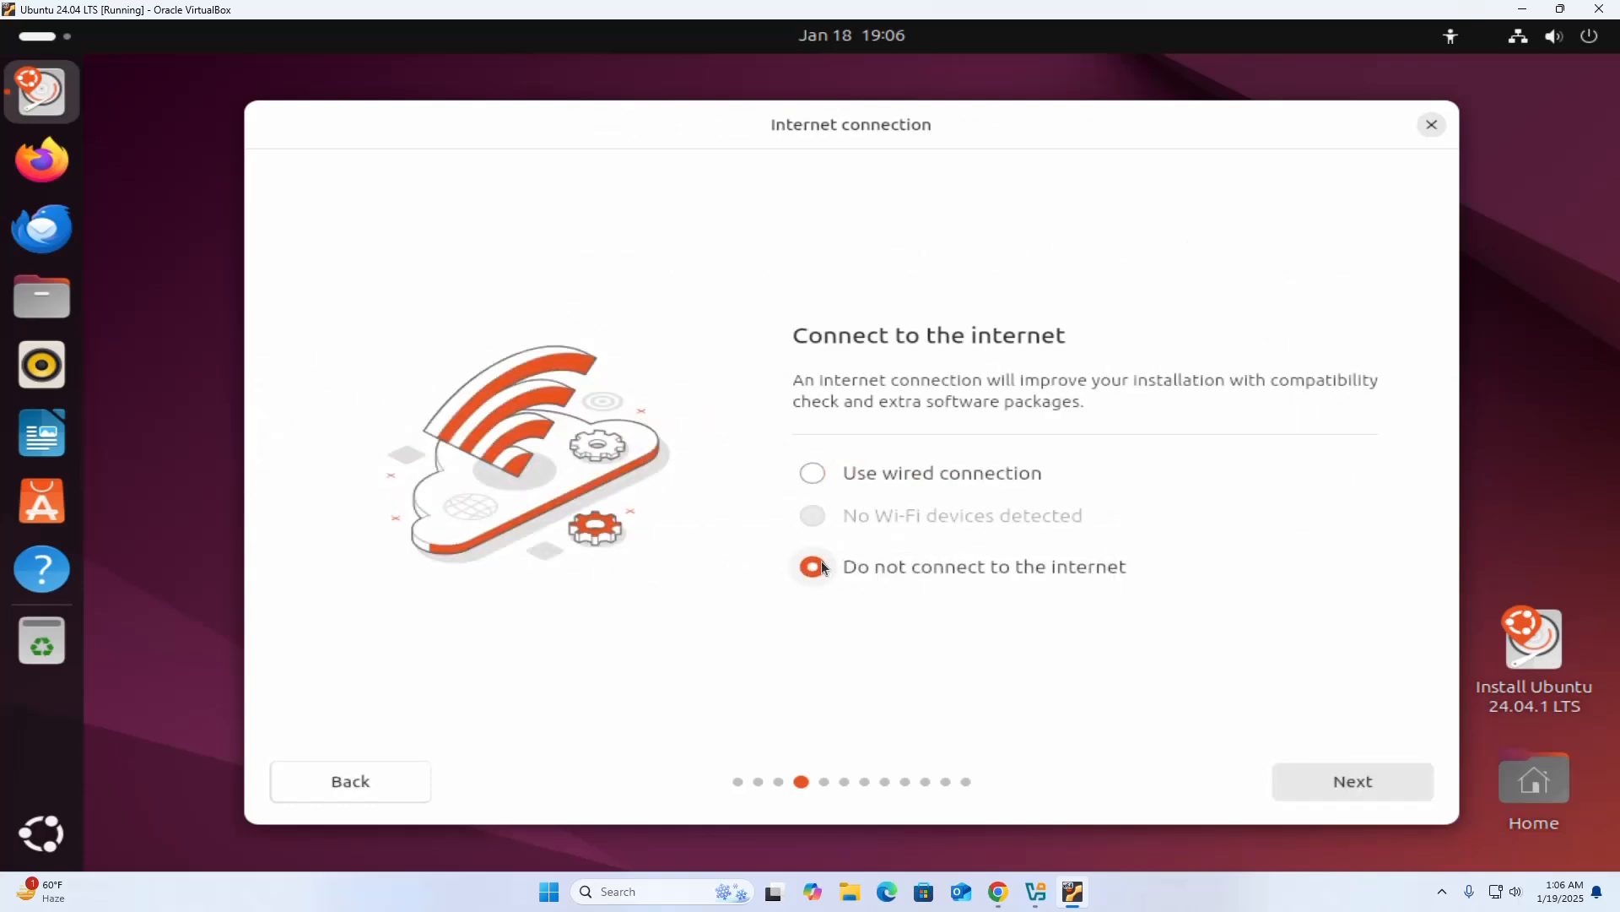
pyautogui.click(1360, 781)
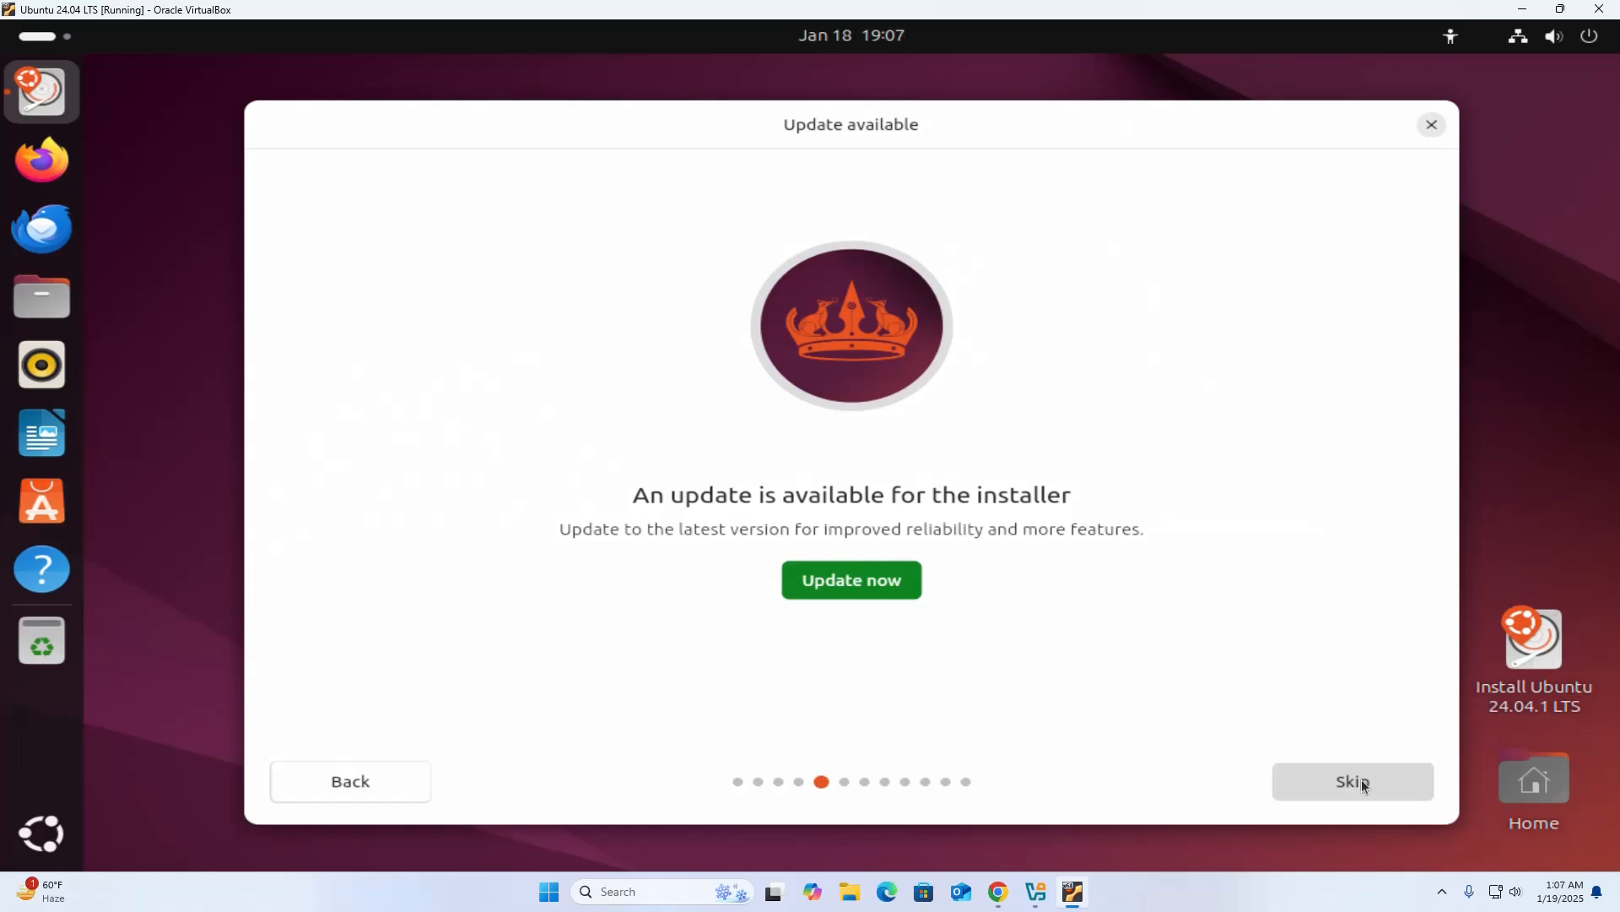
pyautogui.click(1360, 780)
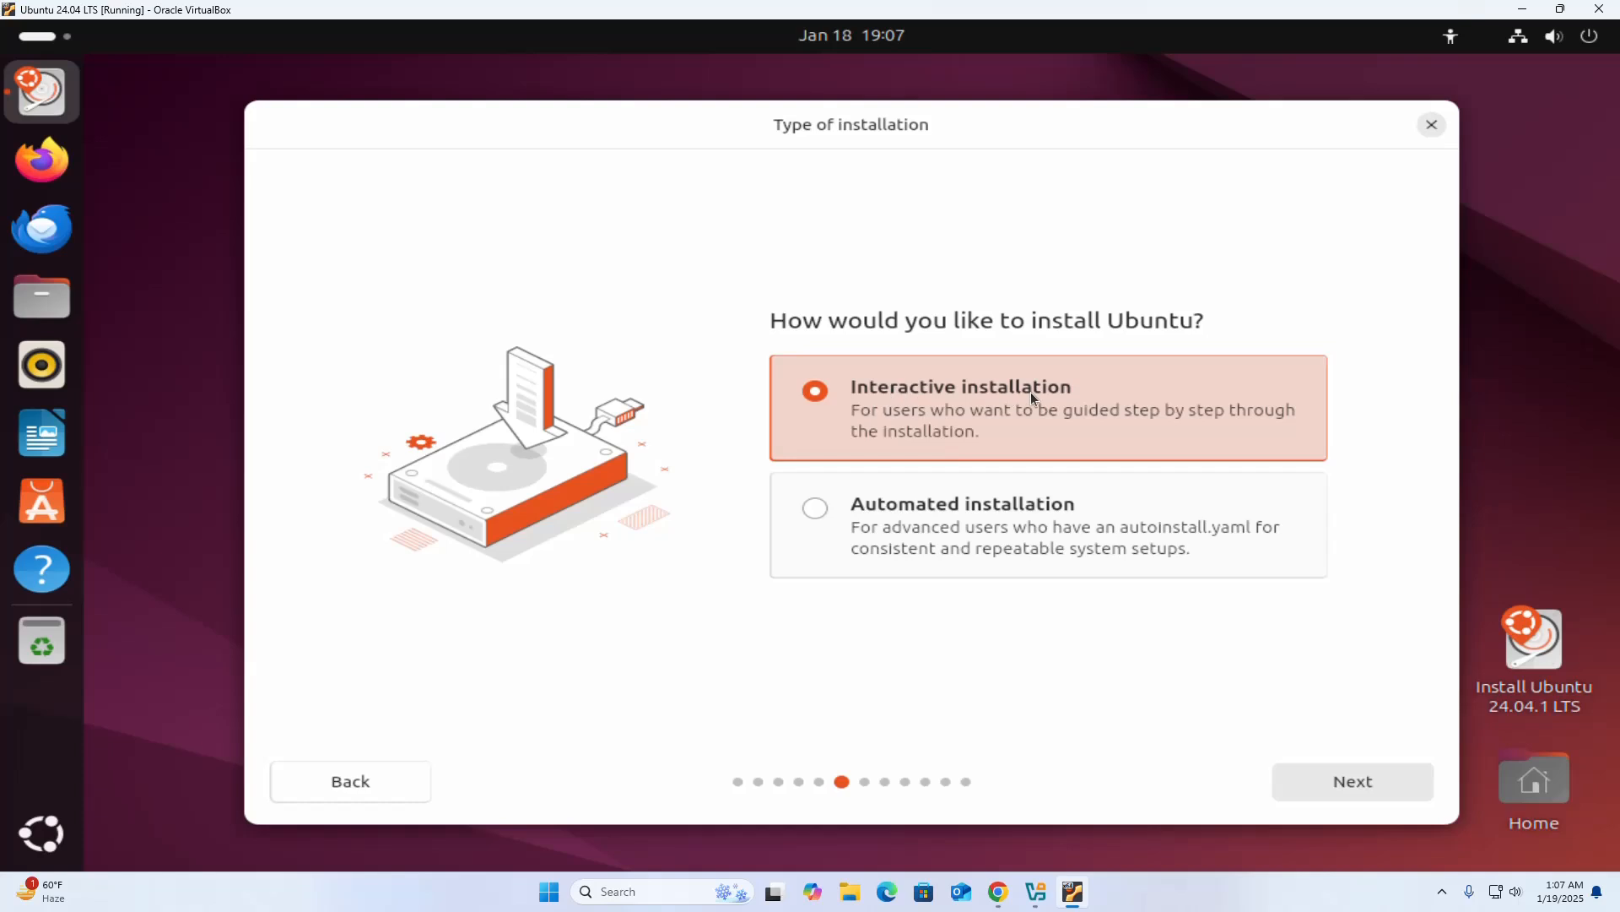
# Choose interactive installation with the default app selection, third-party graphics and Wi-Fi software, and support for additional media formats.
pyautogui.click(1342, 784)
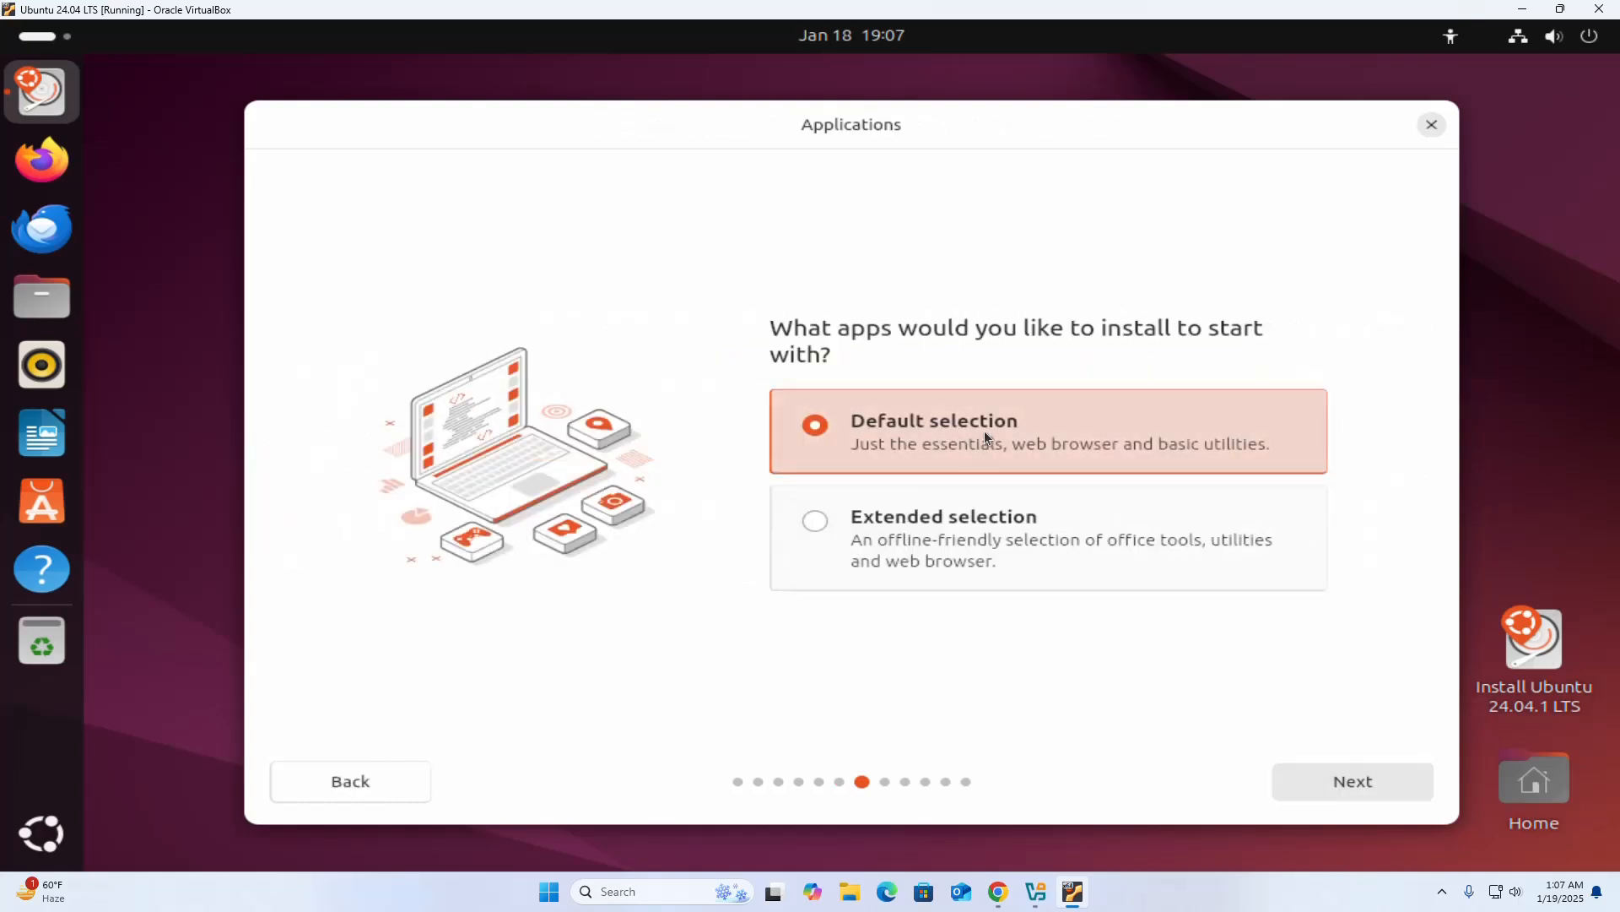
pyautogui.click(1359, 785)
pyautogui.click(816, 465)
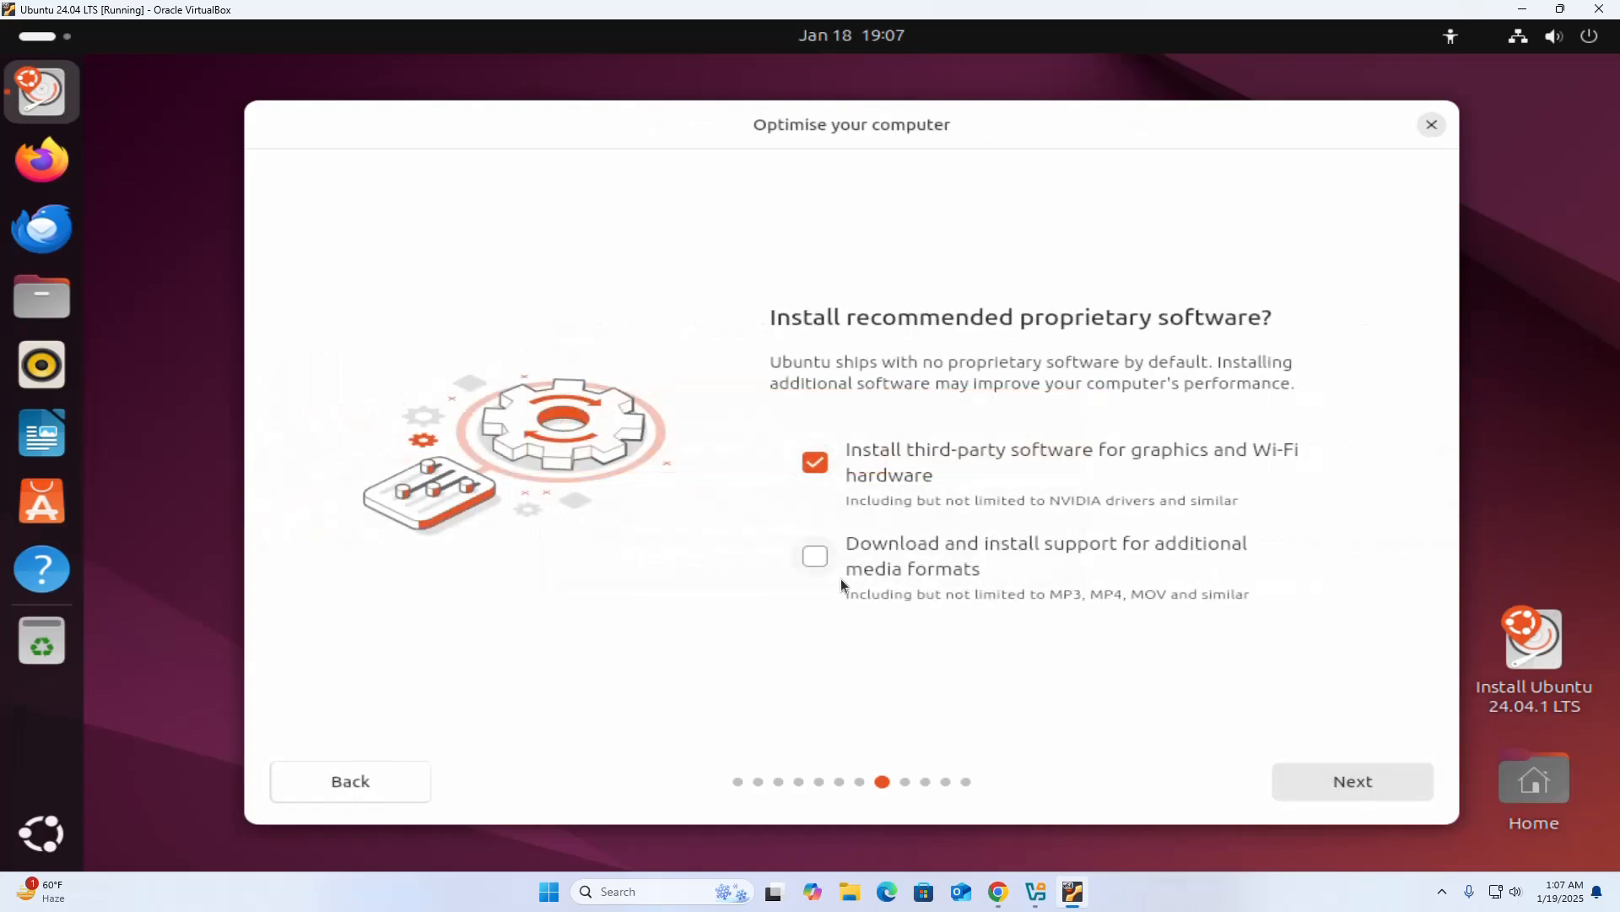
pyautogui.click(813, 555)
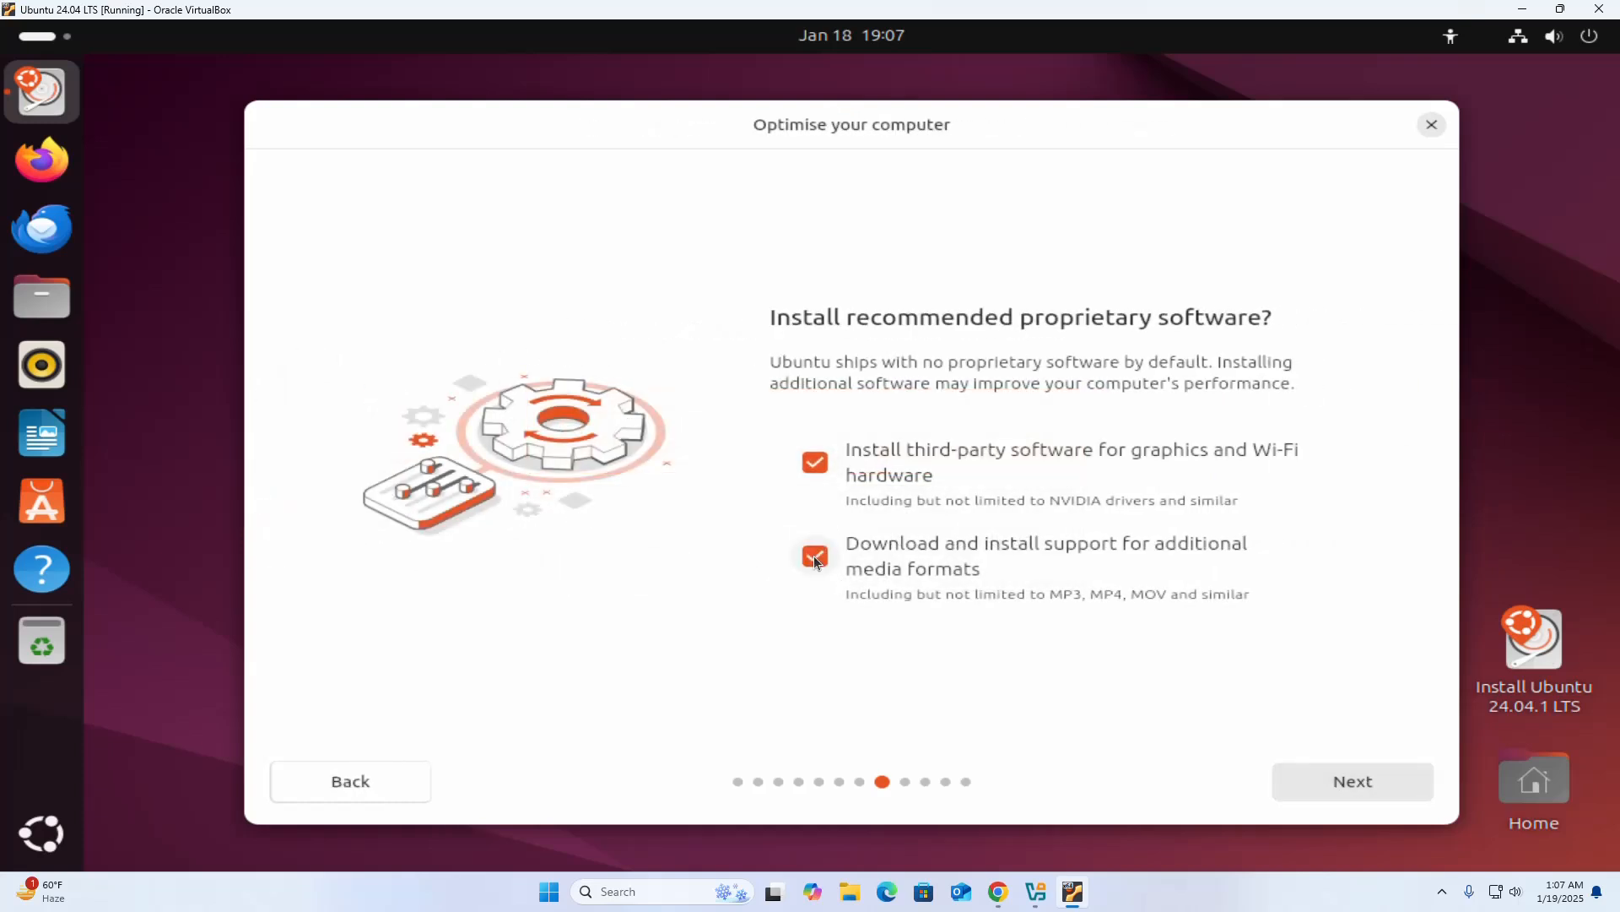
pyautogui.click(1355, 783)
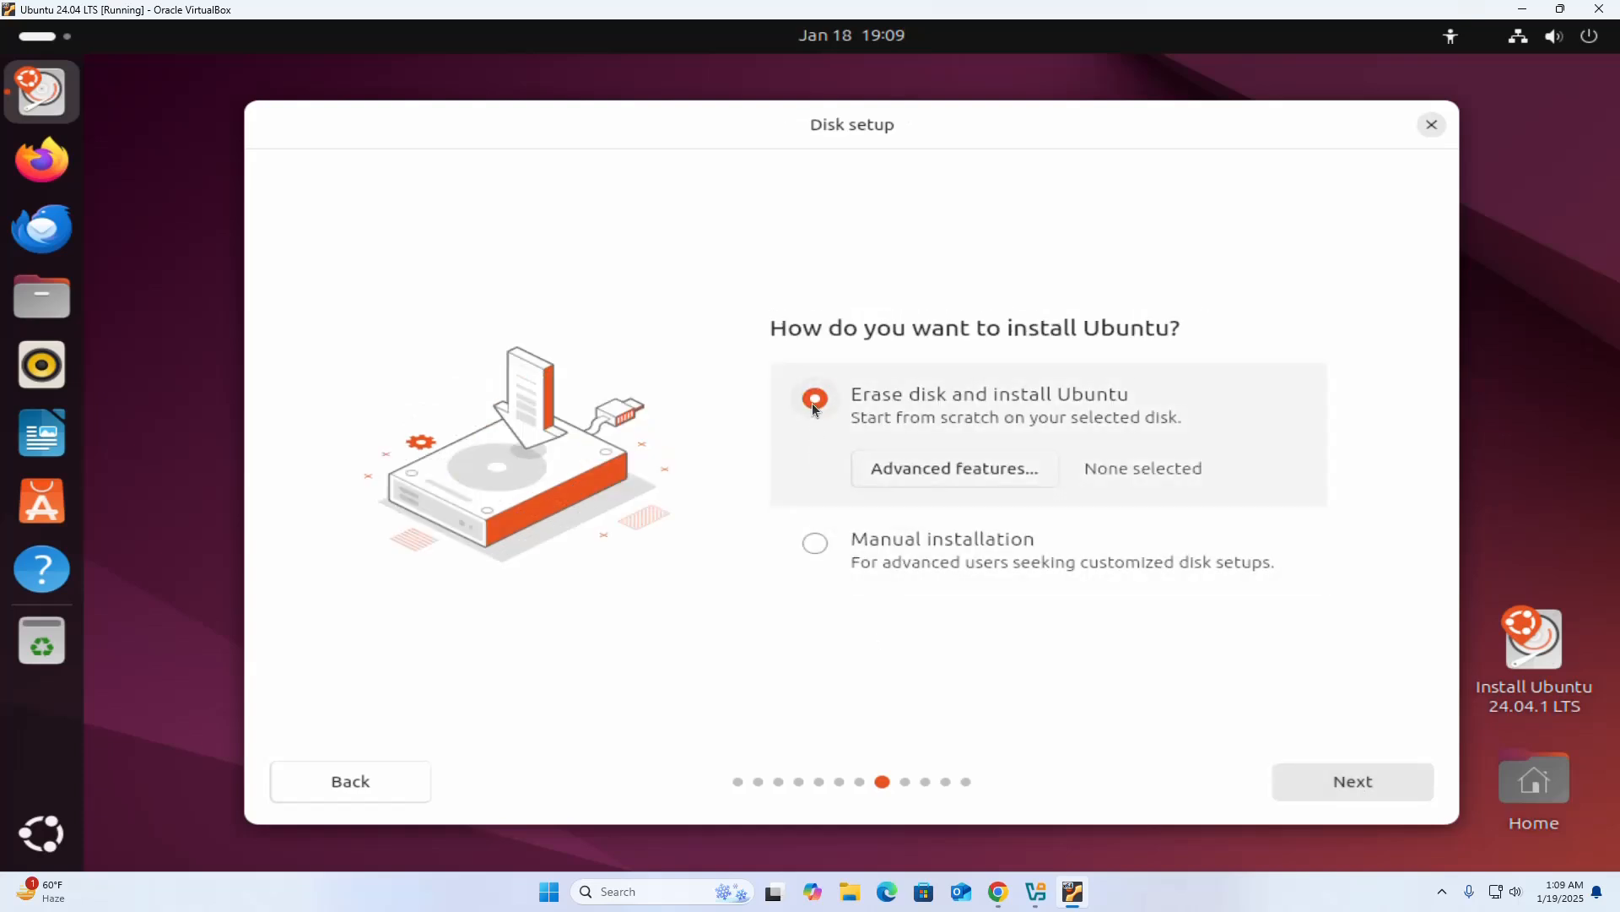
# Choose manual installation for the disk setup and continue to manual partitioning.
pyautogui.click(814, 546)
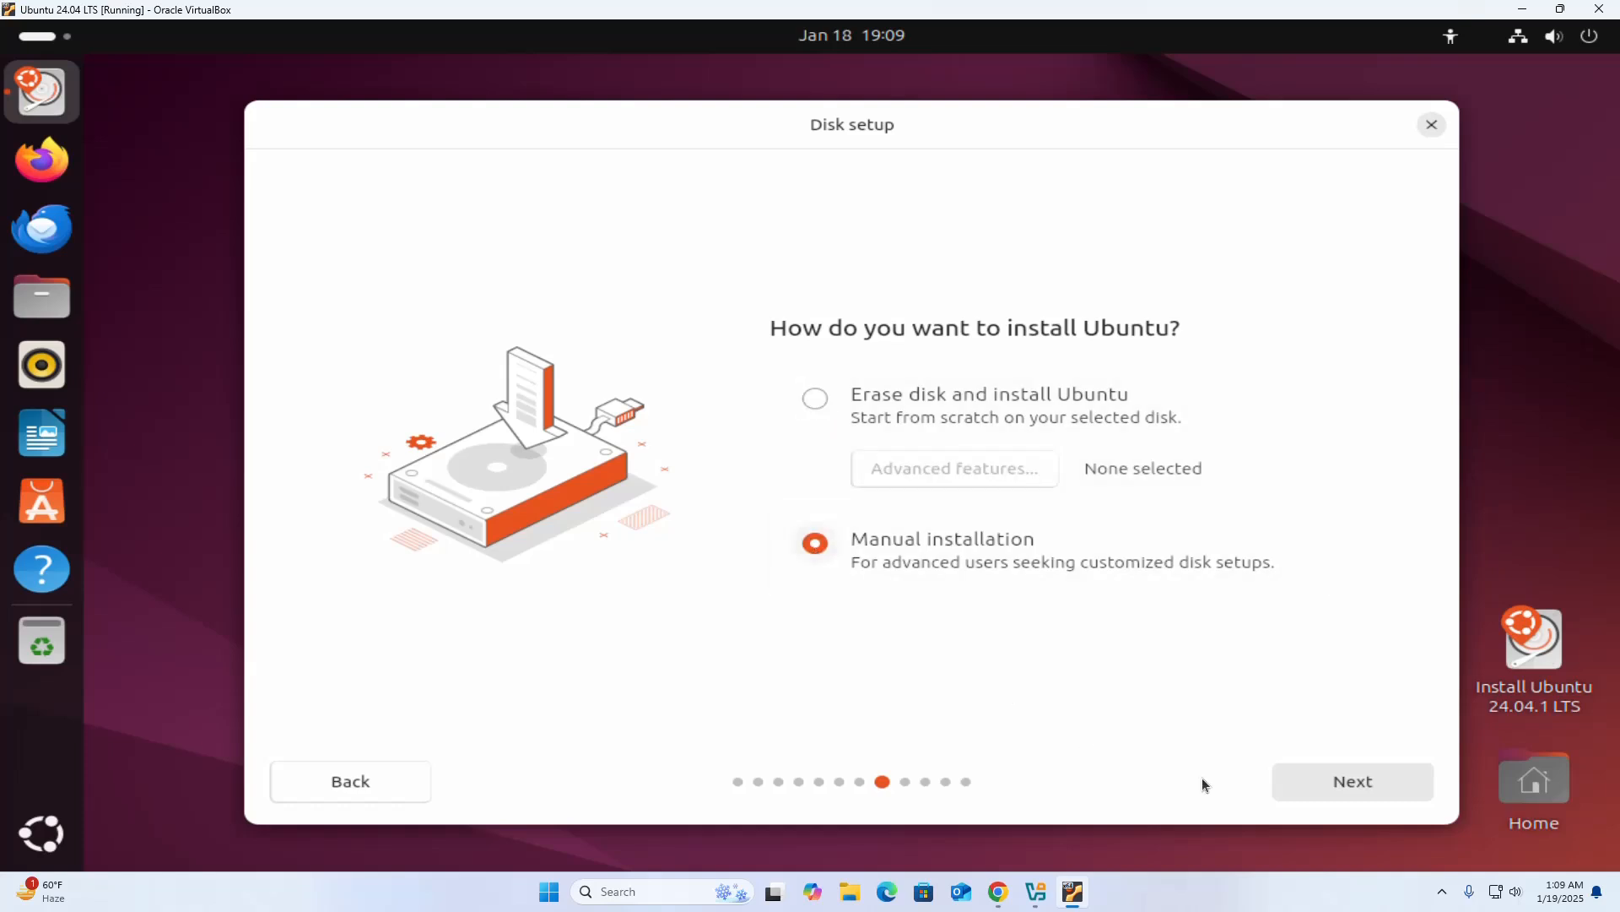
pyautogui.click(1306, 781)
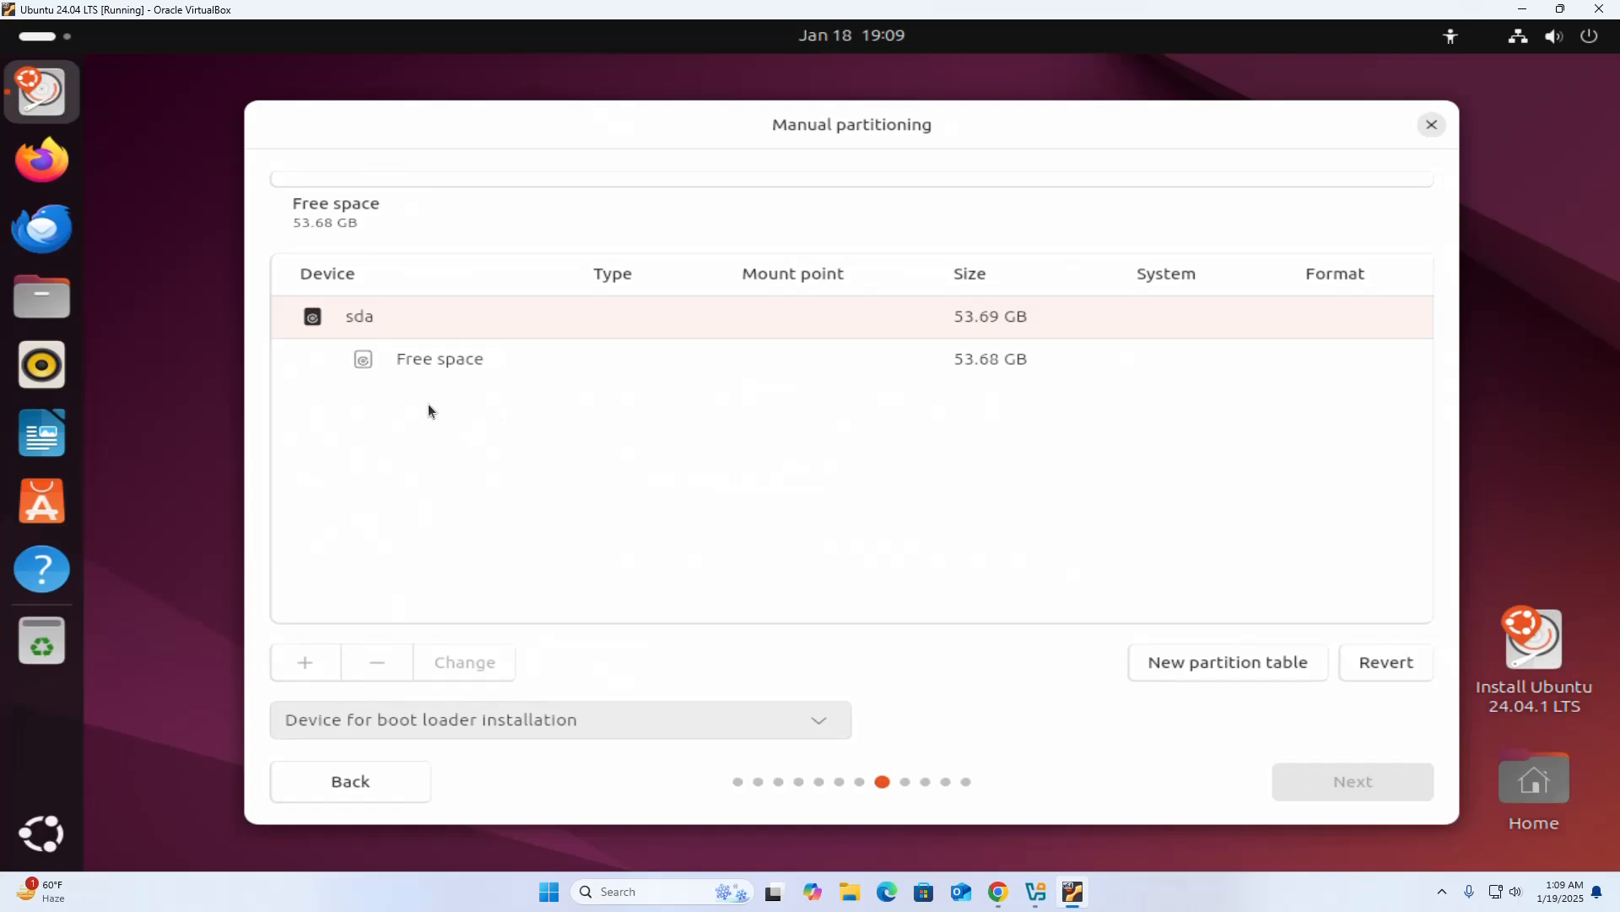
# Create an 8 GB Swap partition in the free space on sda.
pyautogui.click(407, 360)
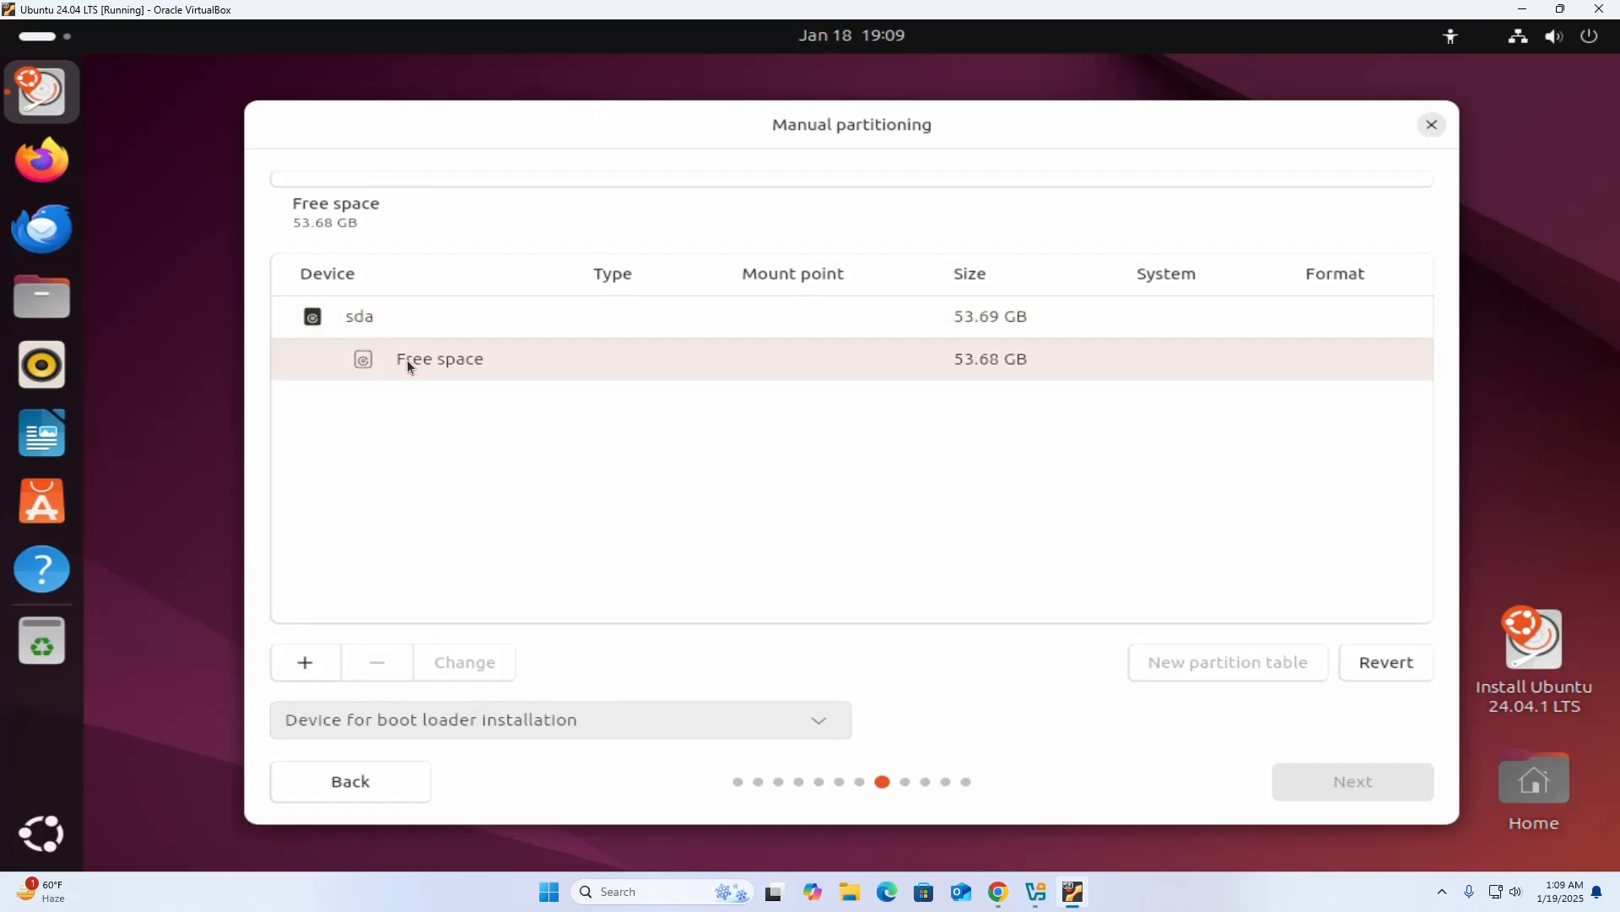
pyautogui.click(303, 663)
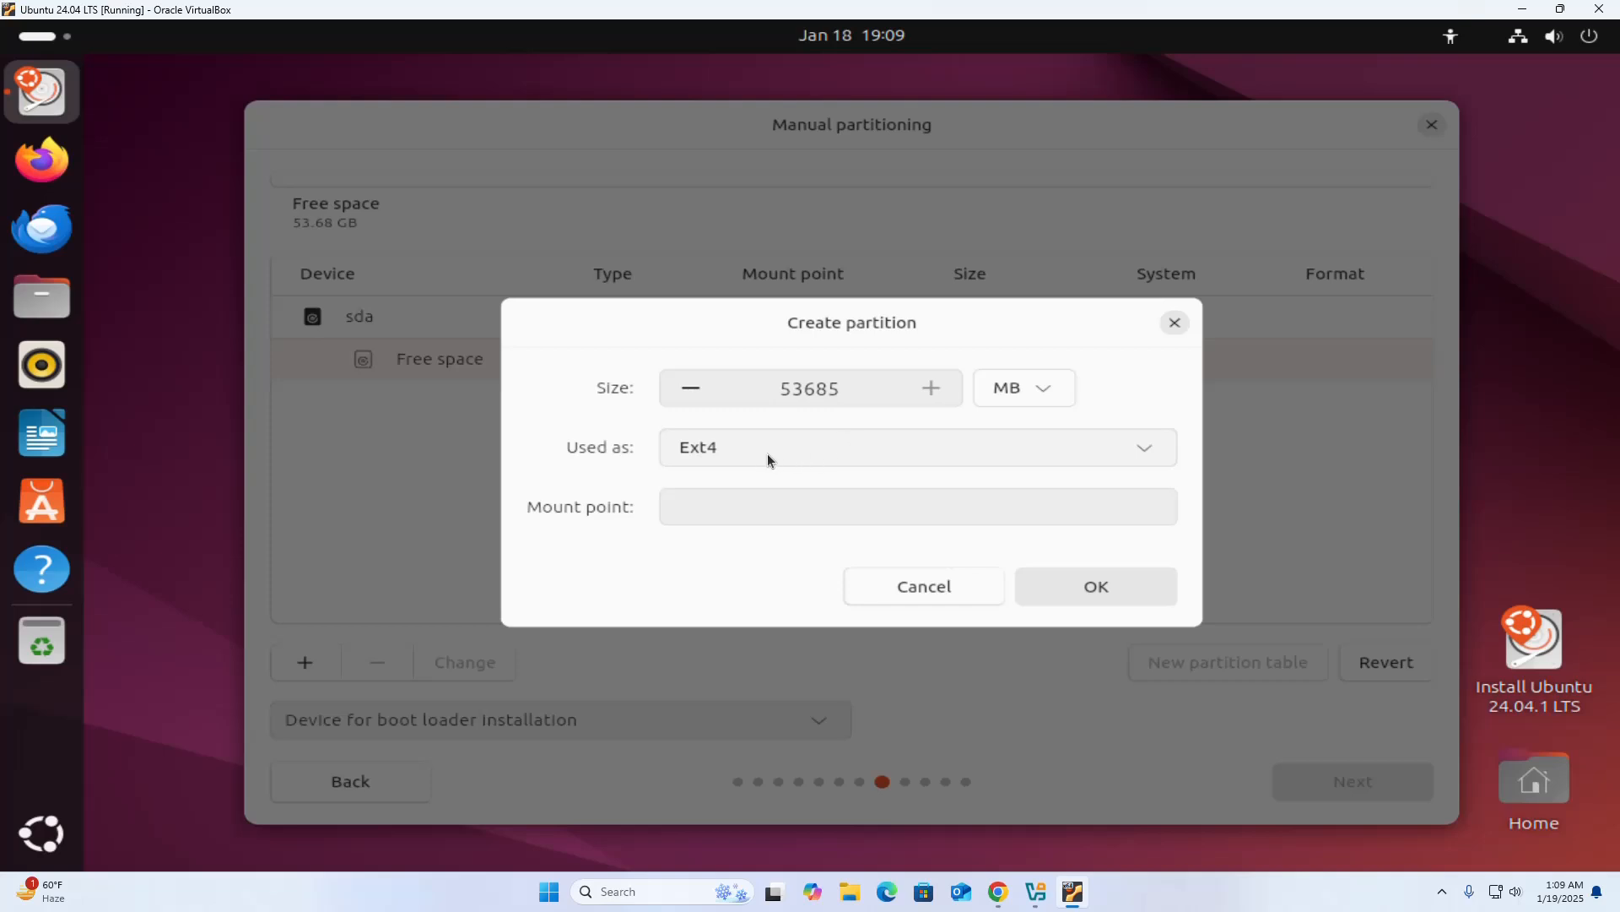
pyautogui.click(734, 445)
pyautogui.click(732, 620)
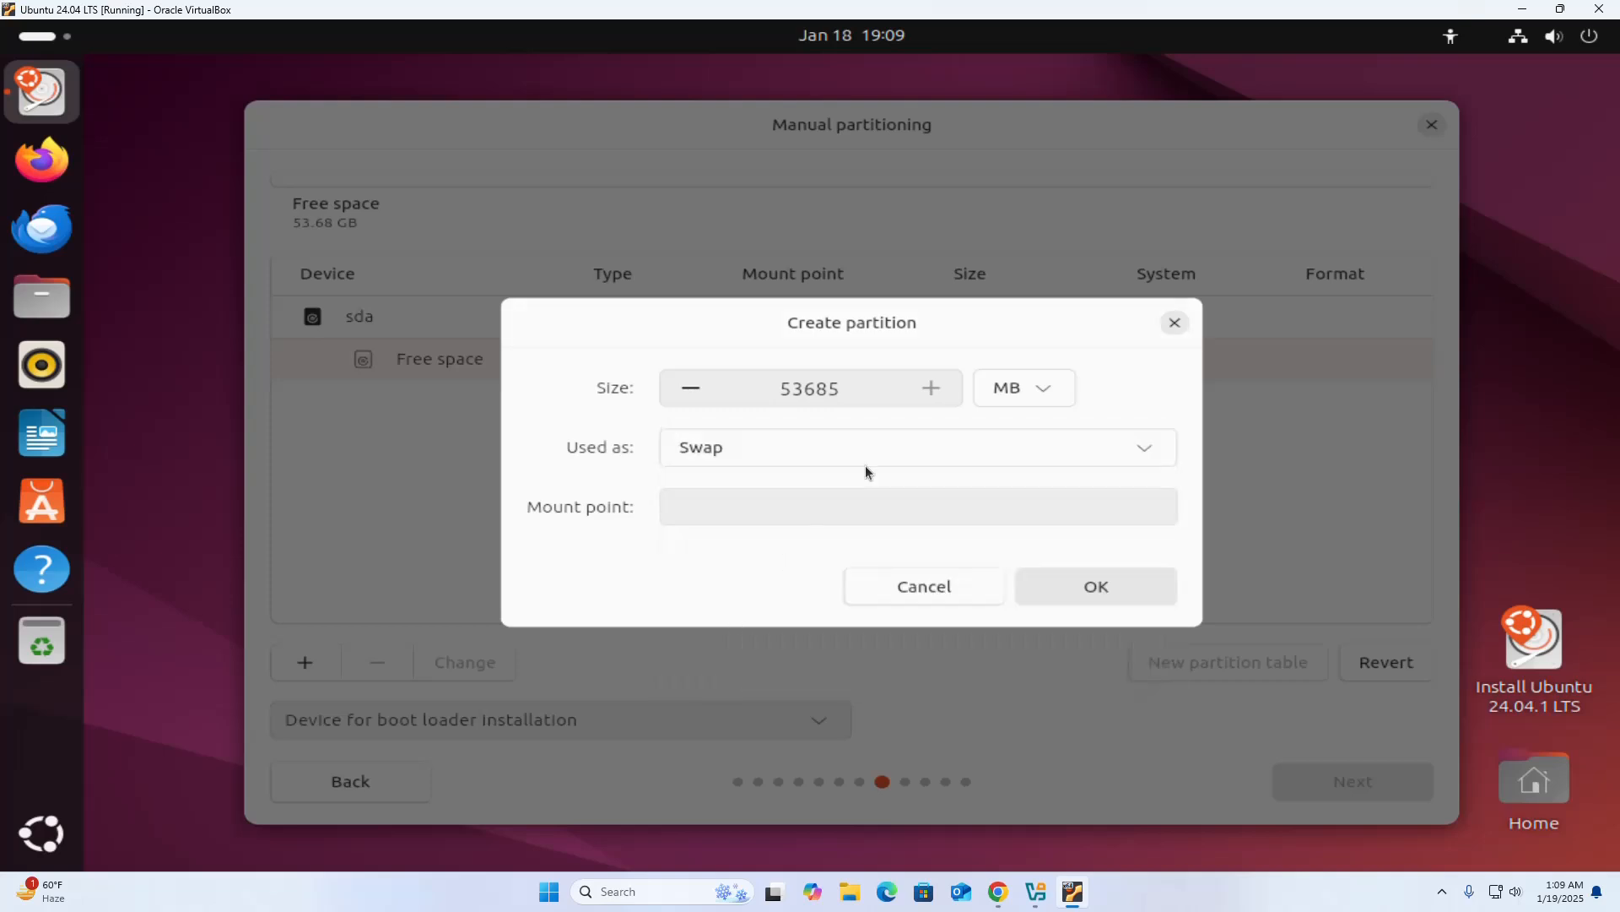
pyautogui.doubleClick(802, 388)
pyautogui.click(1043, 389)
pyautogui.click(1005, 516)
pyautogui.doubleClick(836, 385)
pyautogui.write('8')
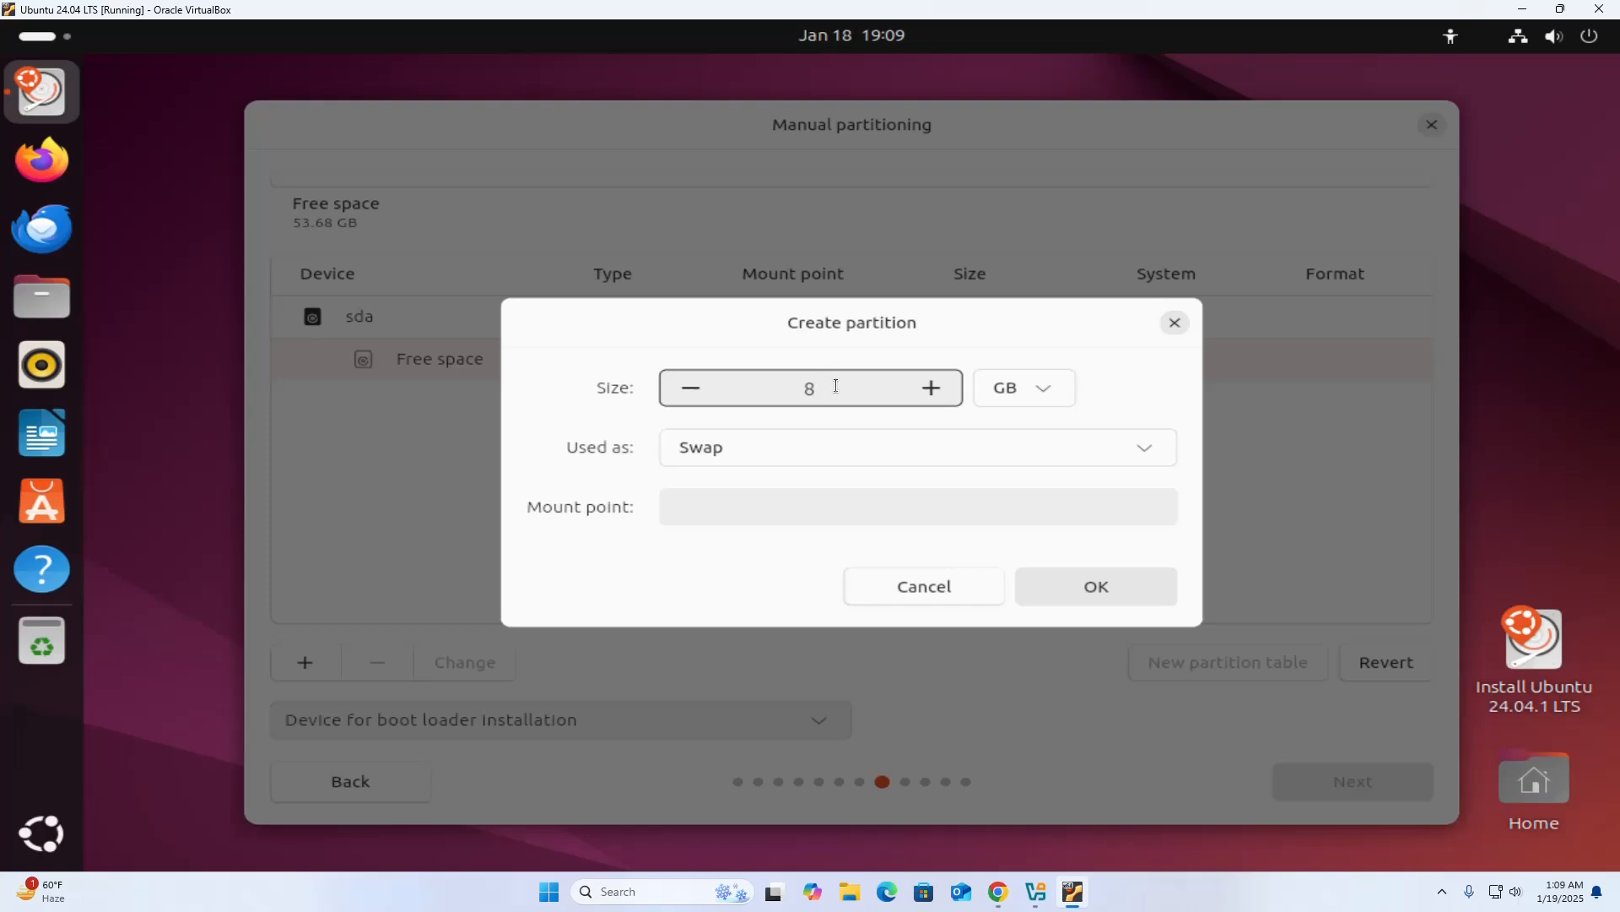
pyautogui.click(1082, 586)
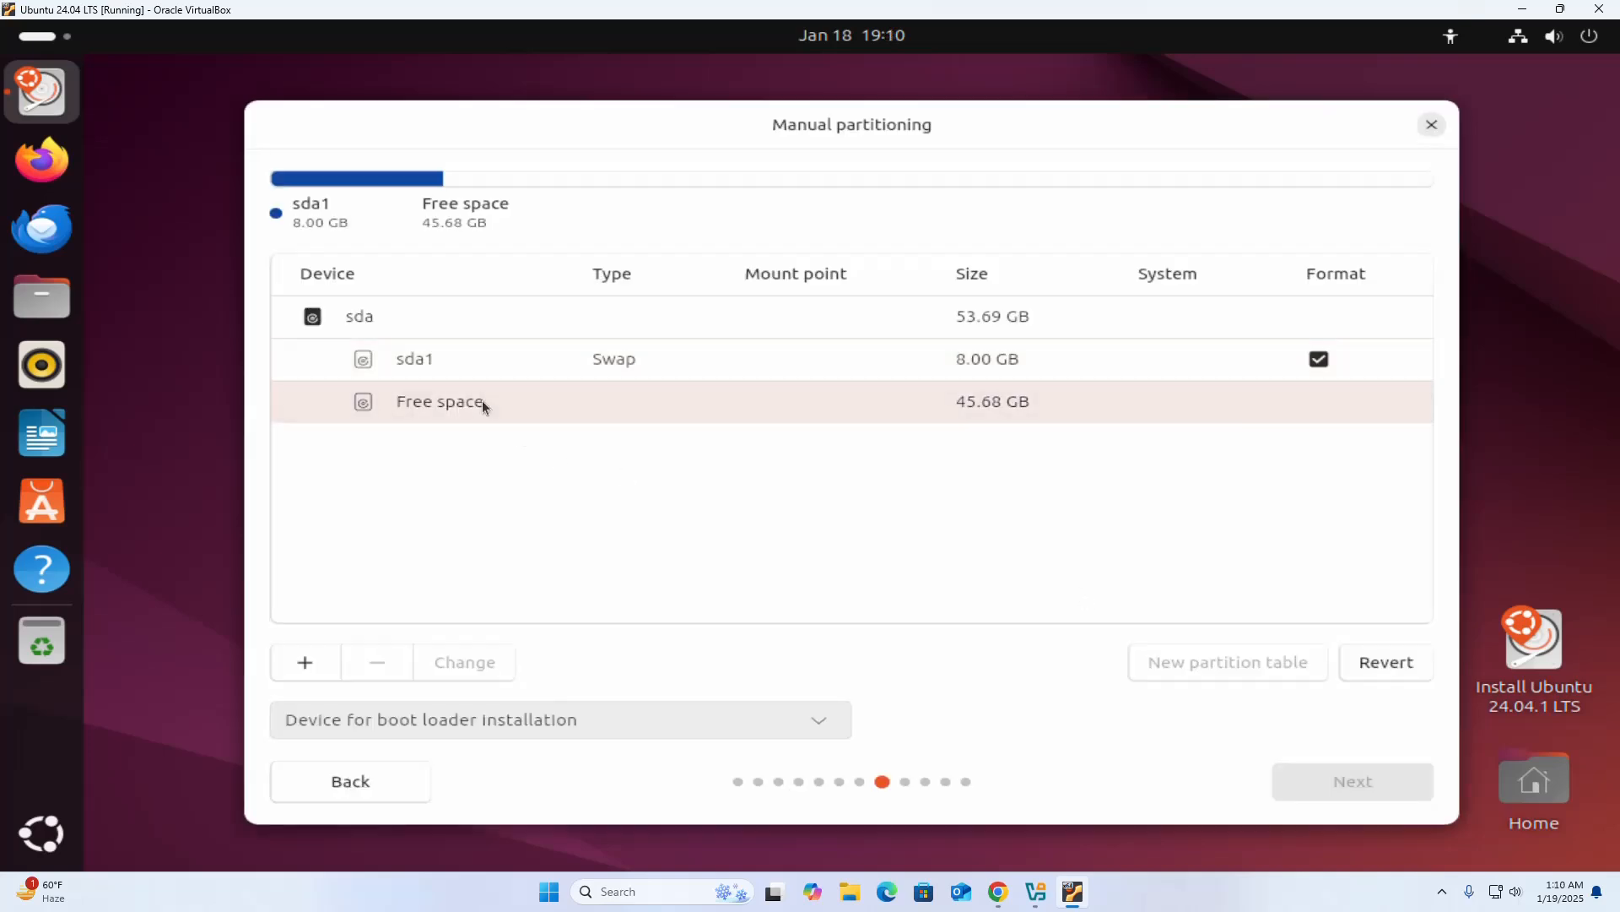
# Create an Ext4 partition mounted at / in all the remaining free space, keeping sda VBOX HARDDISK for the boot loader.
pyautogui.click(297, 660)
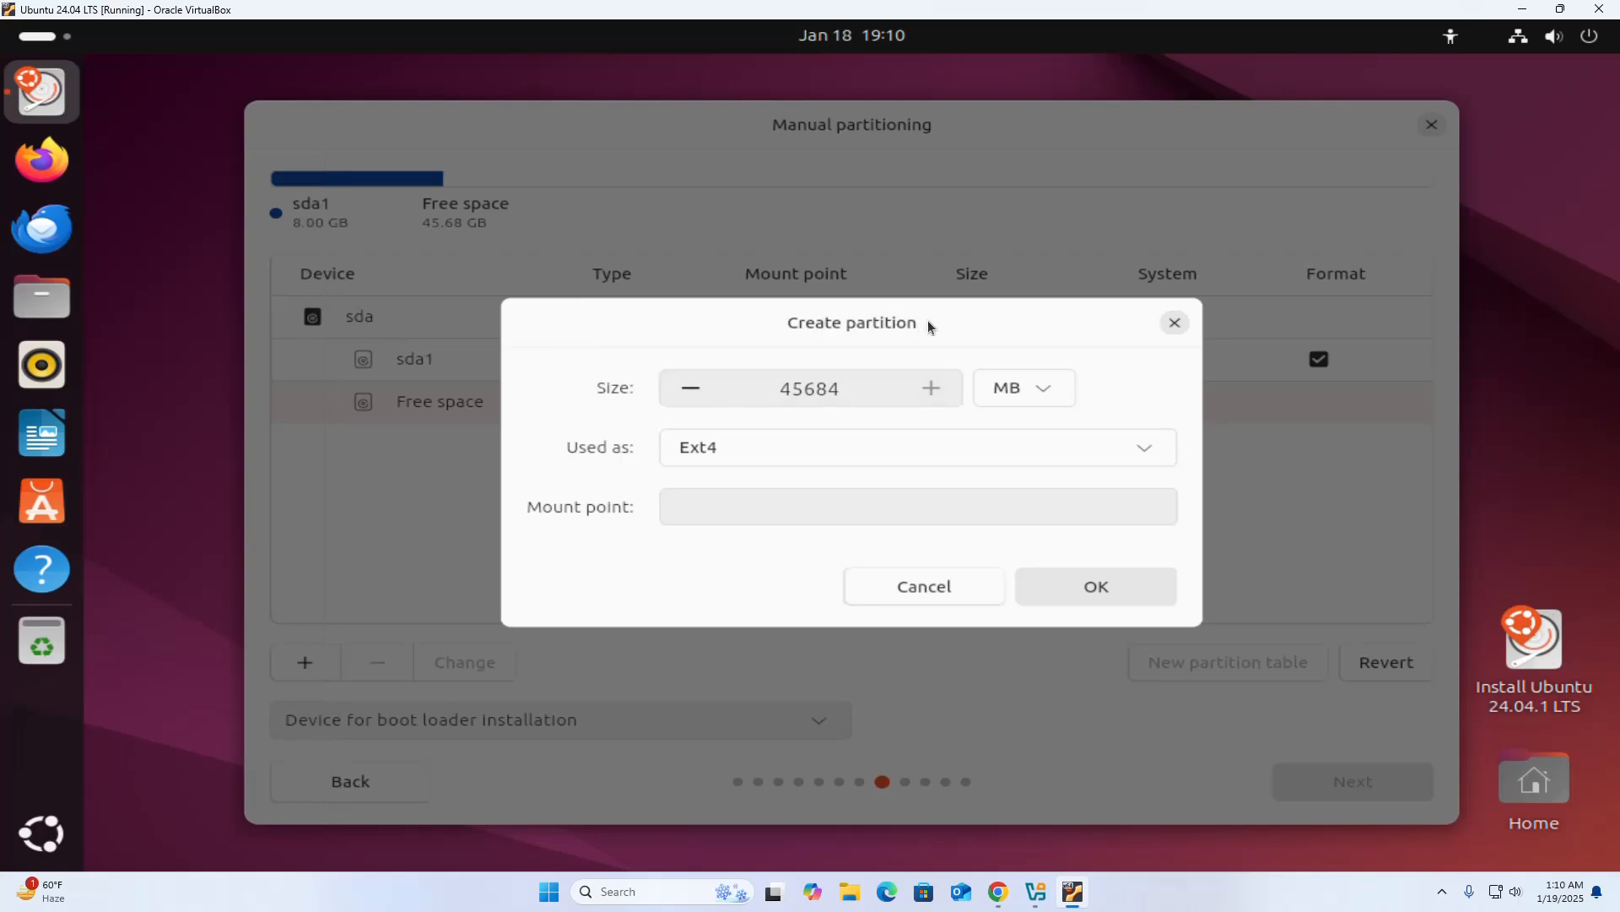
pyautogui.click(751, 507)
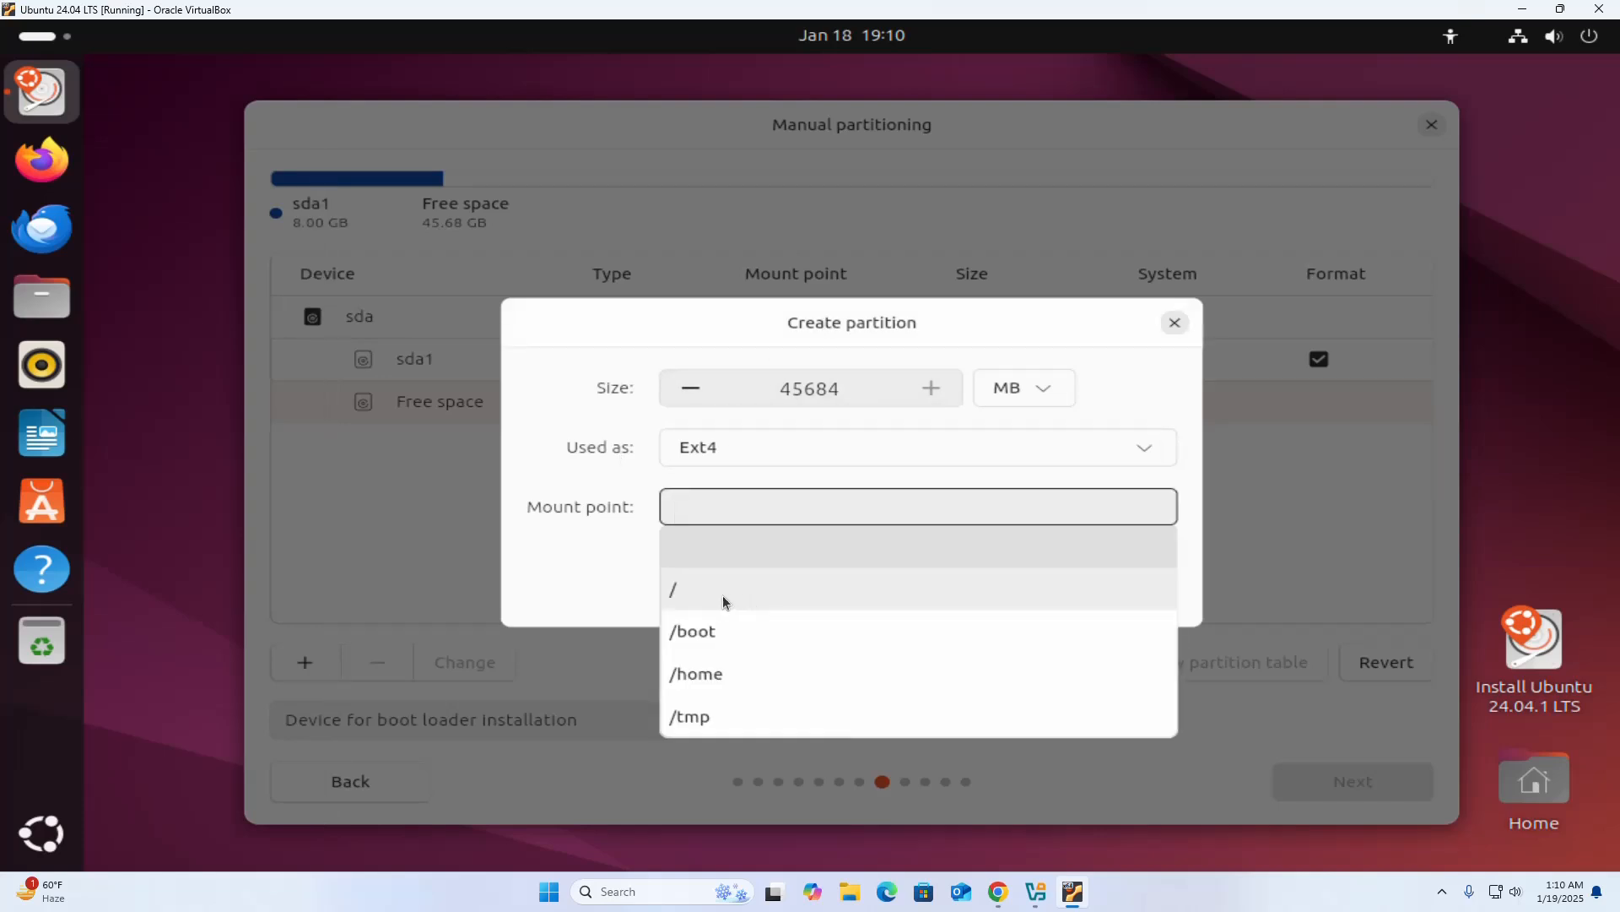
pyautogui.click(723, 595)
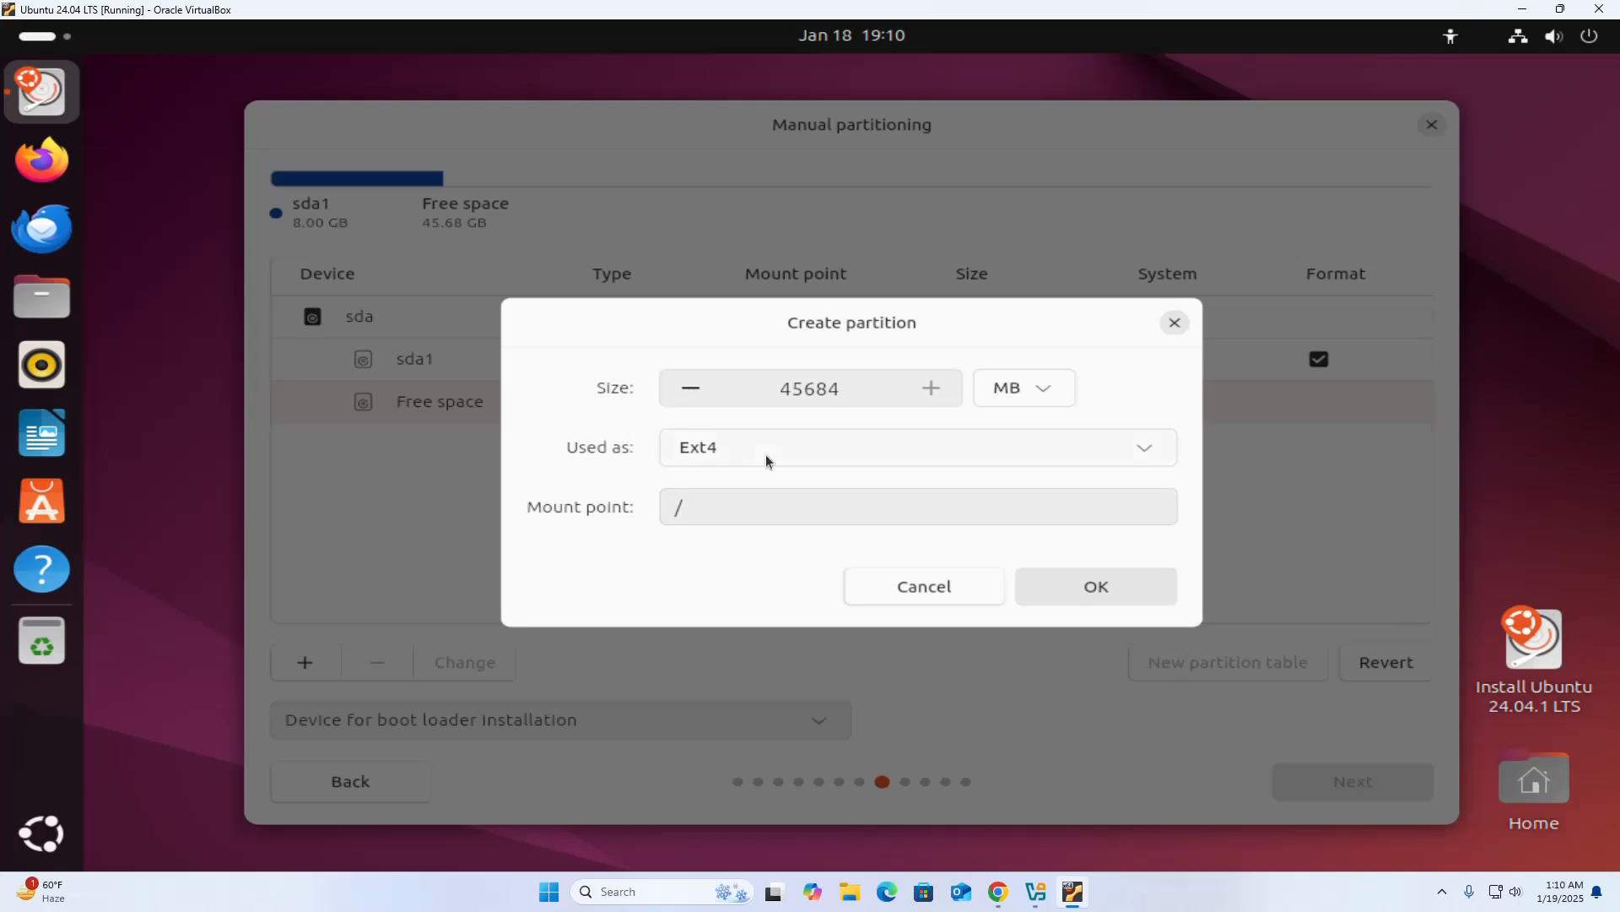
pyautogui.click(1146, 449)
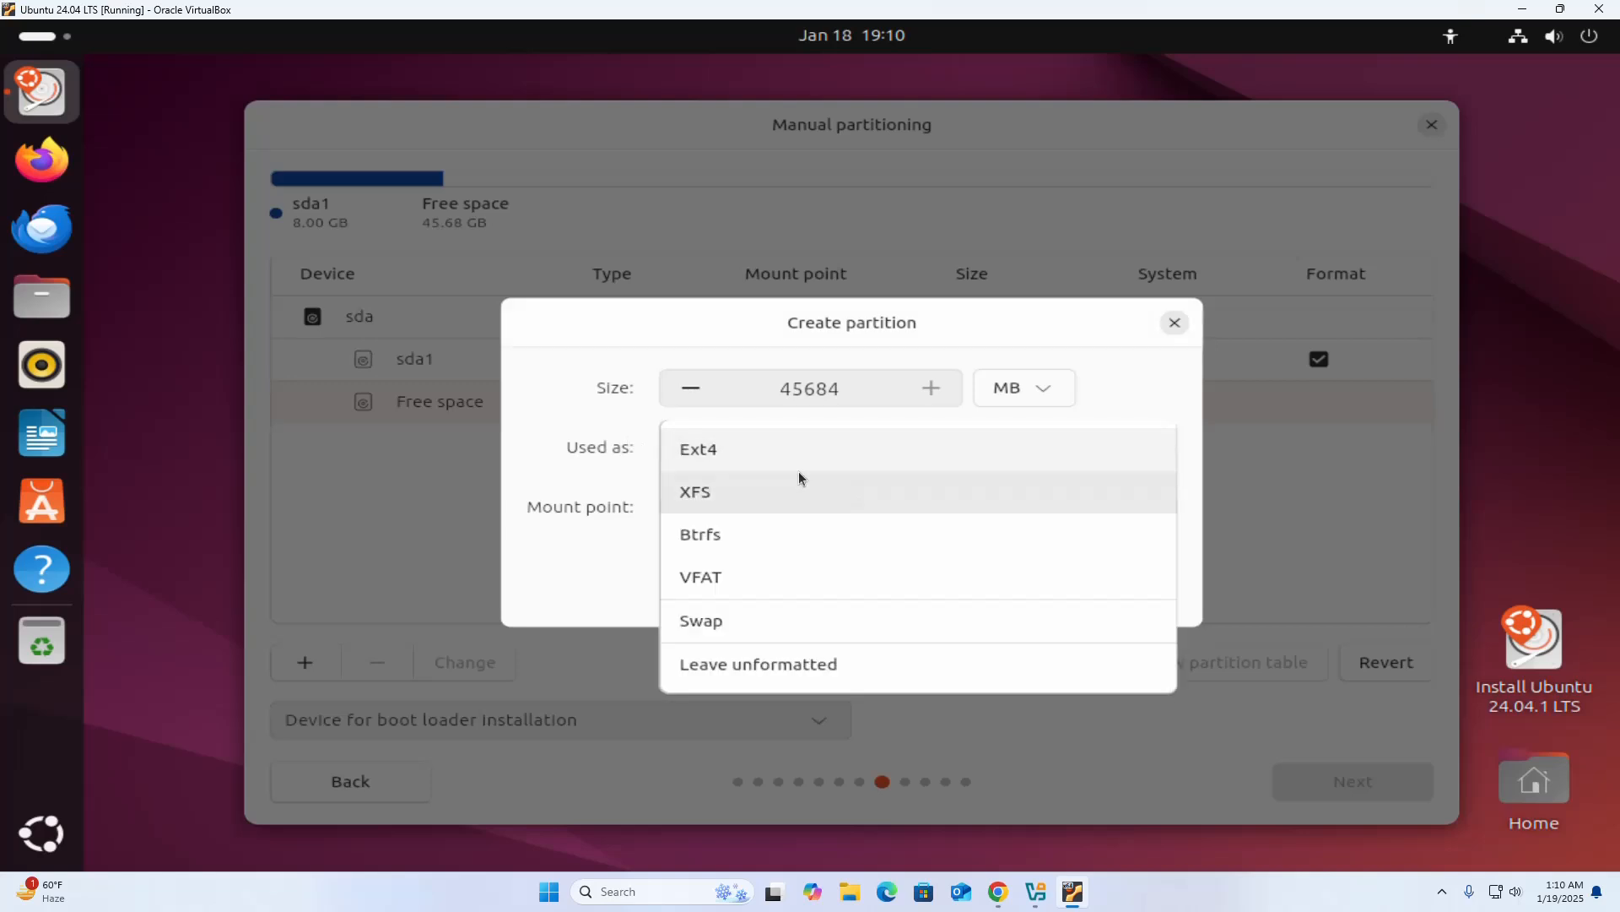
pyautogui.click(711, 455)
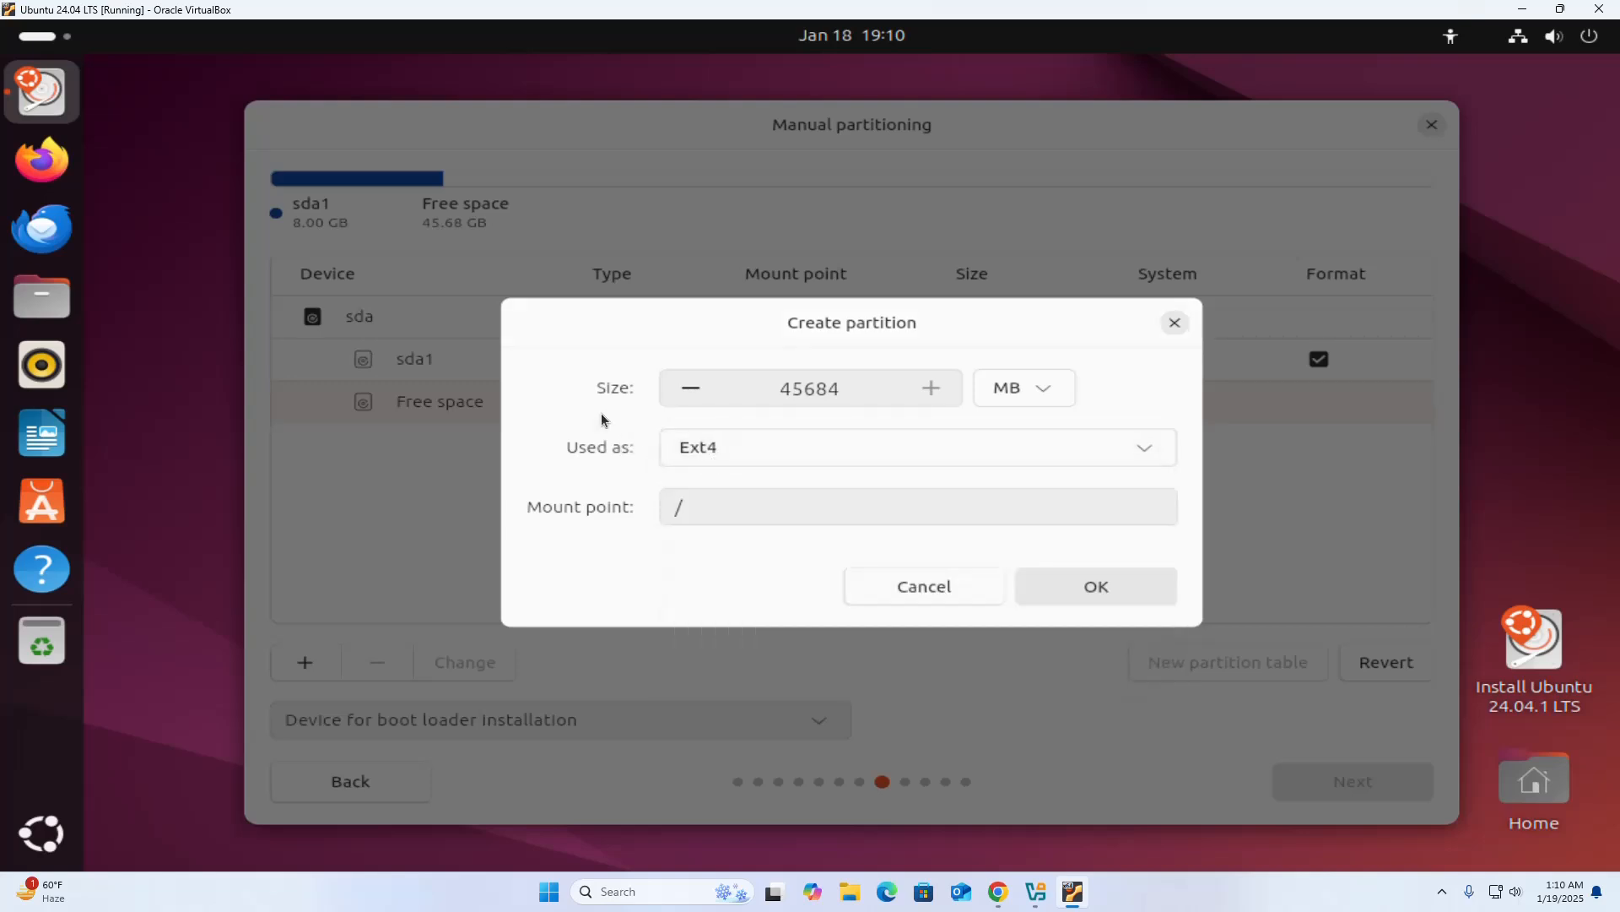
pyautogui.click(1100, 587)
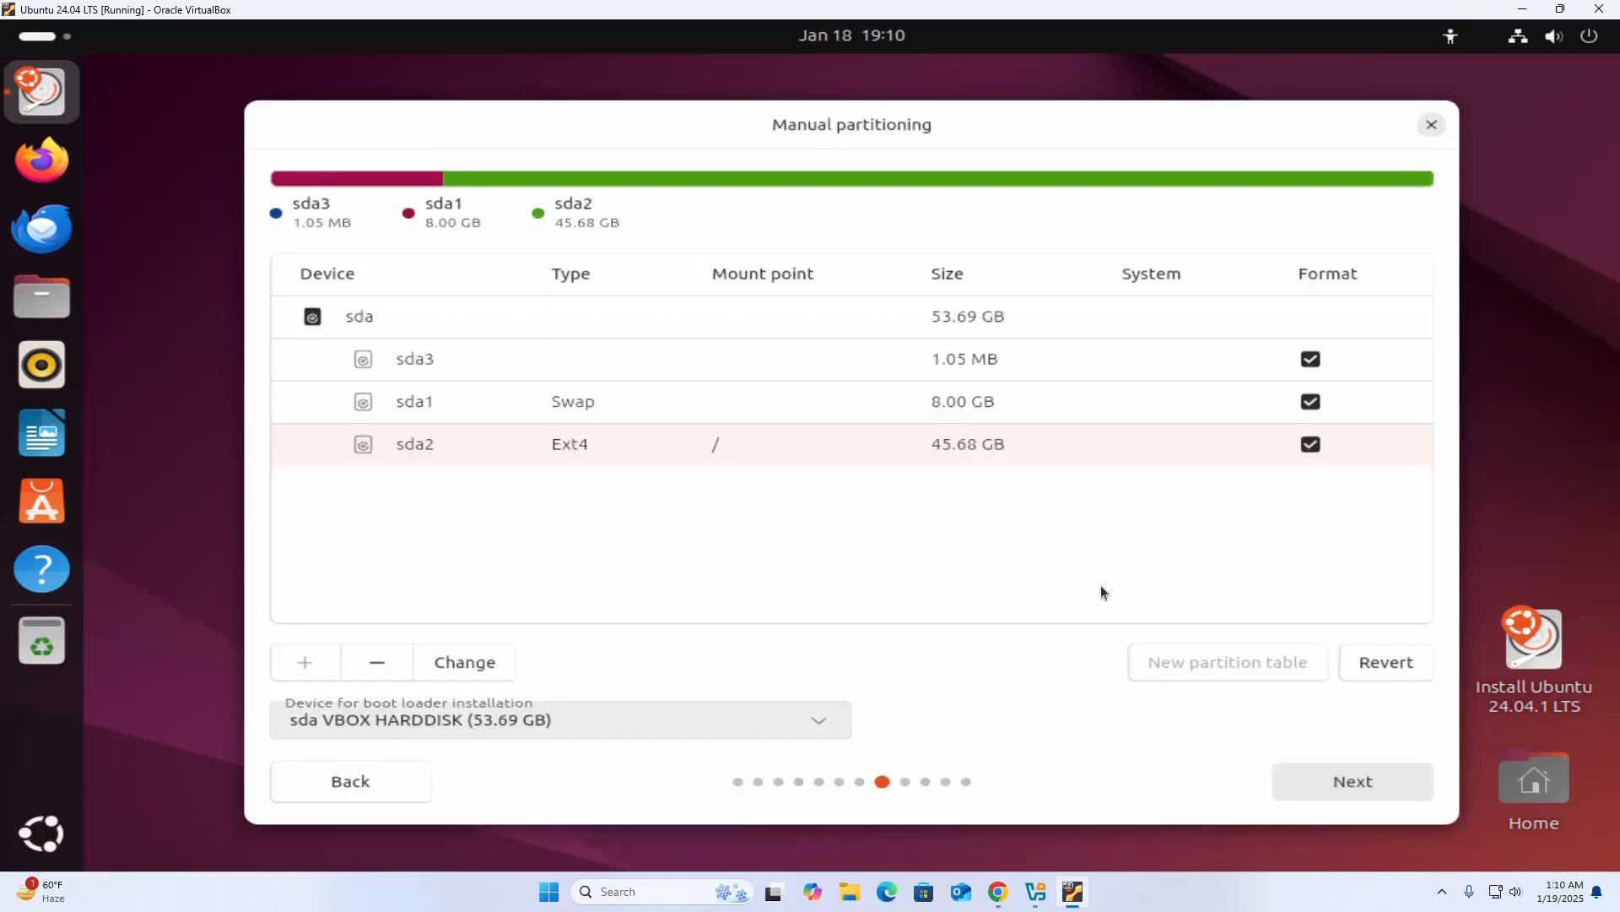
pyautogui.click(827, 723)
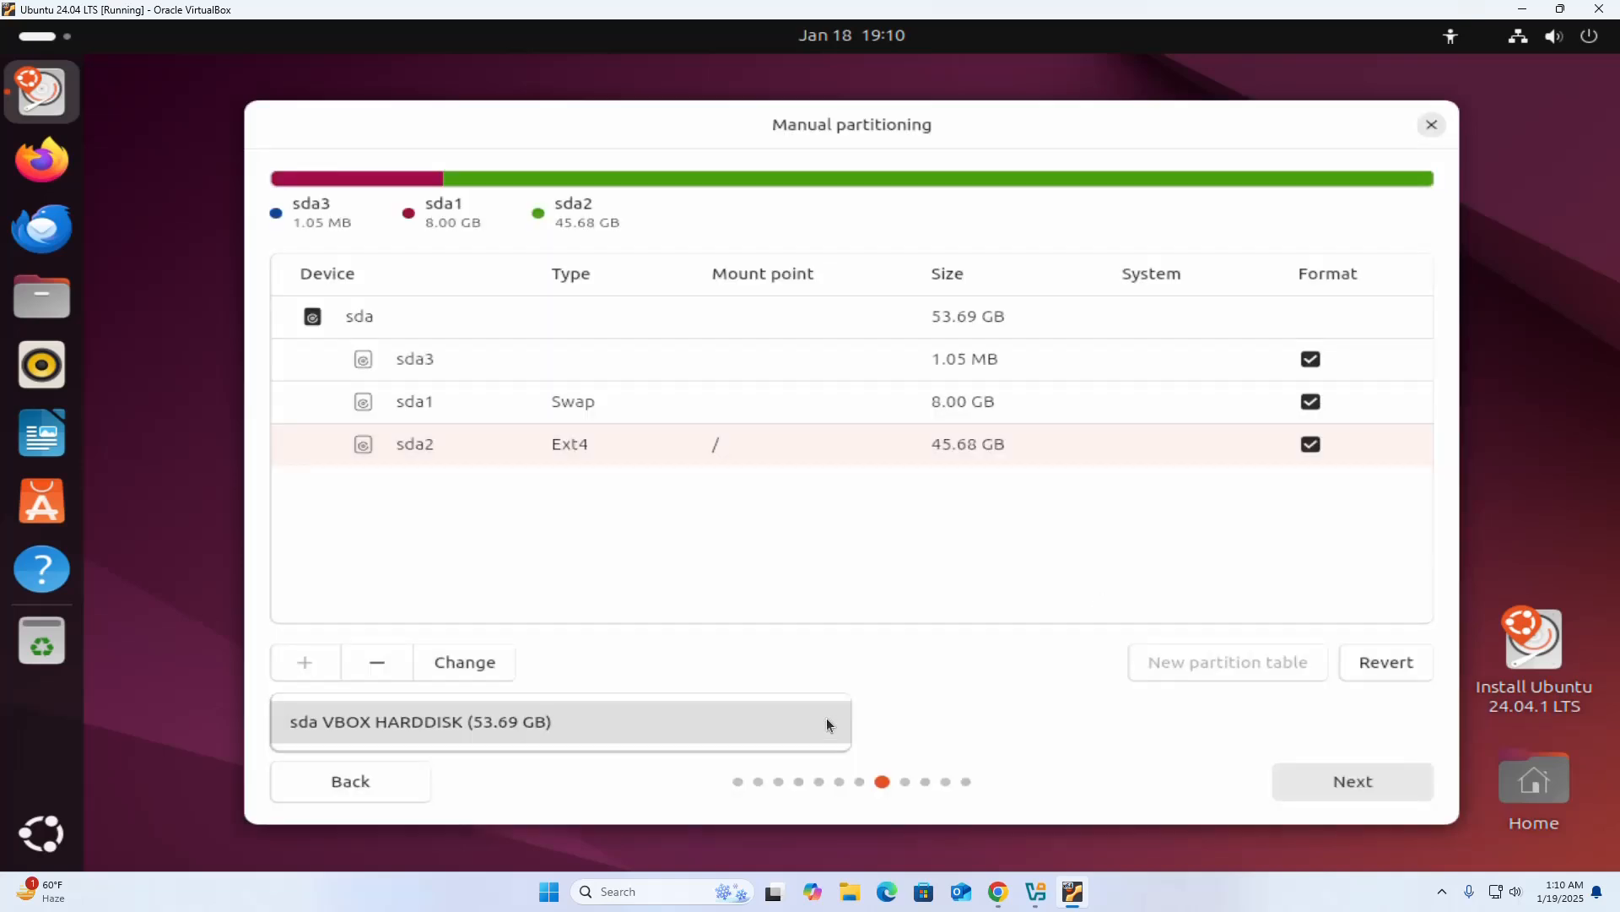
pyautogui.click(636, 737)
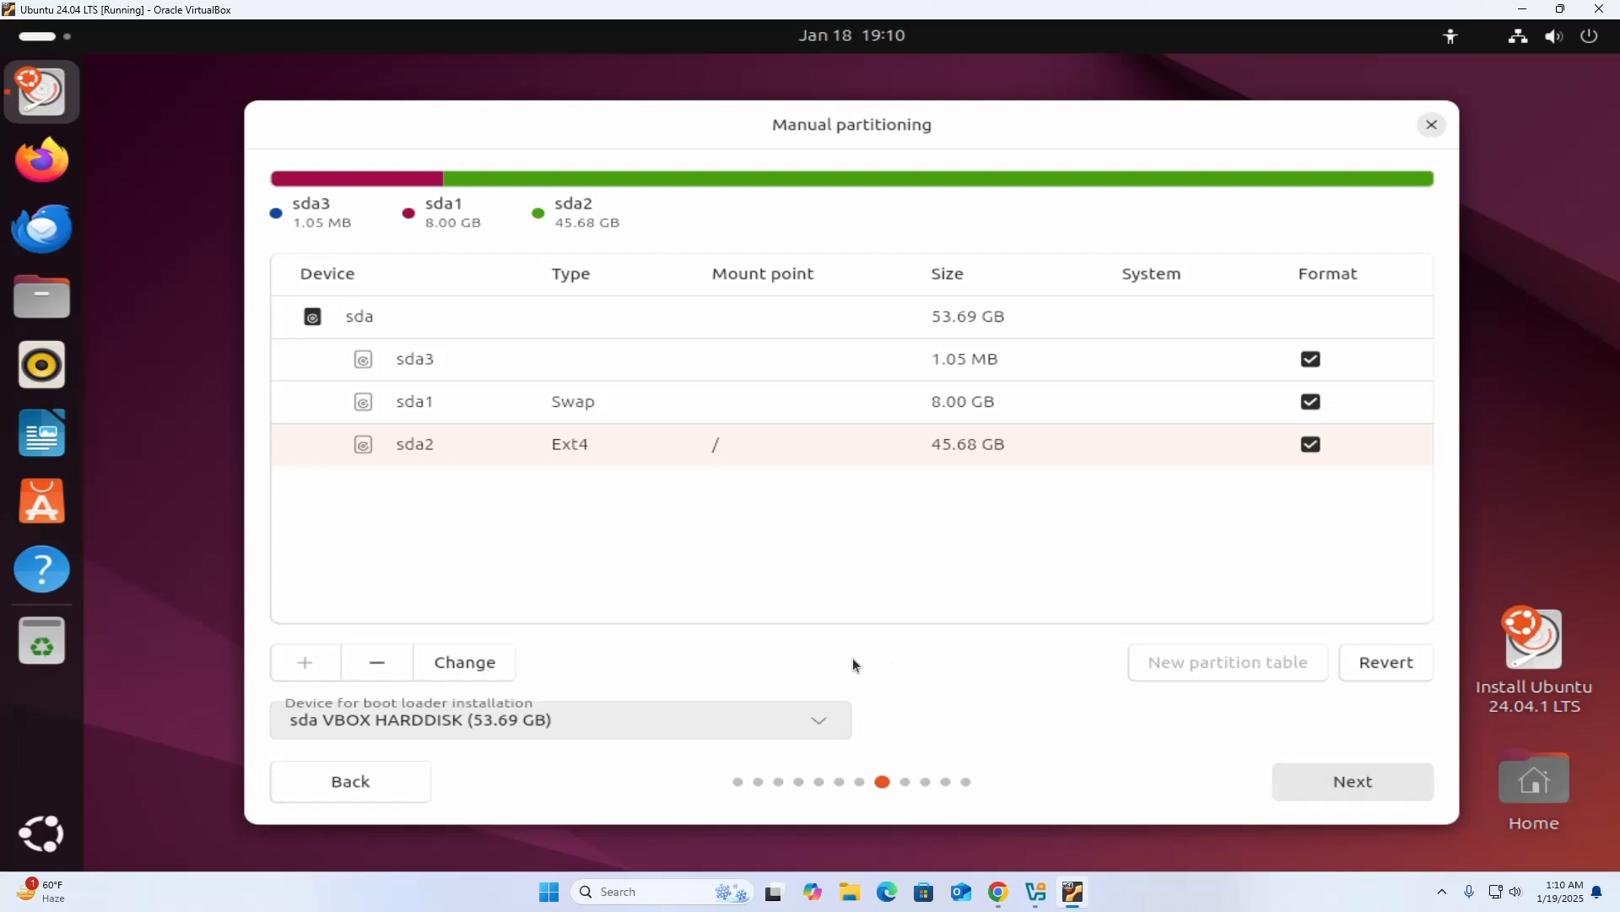
# Return to the disk setup and choose to erase the disk and install Ubuntu instead of the manual installation.
pyautogui.click(319, 783)
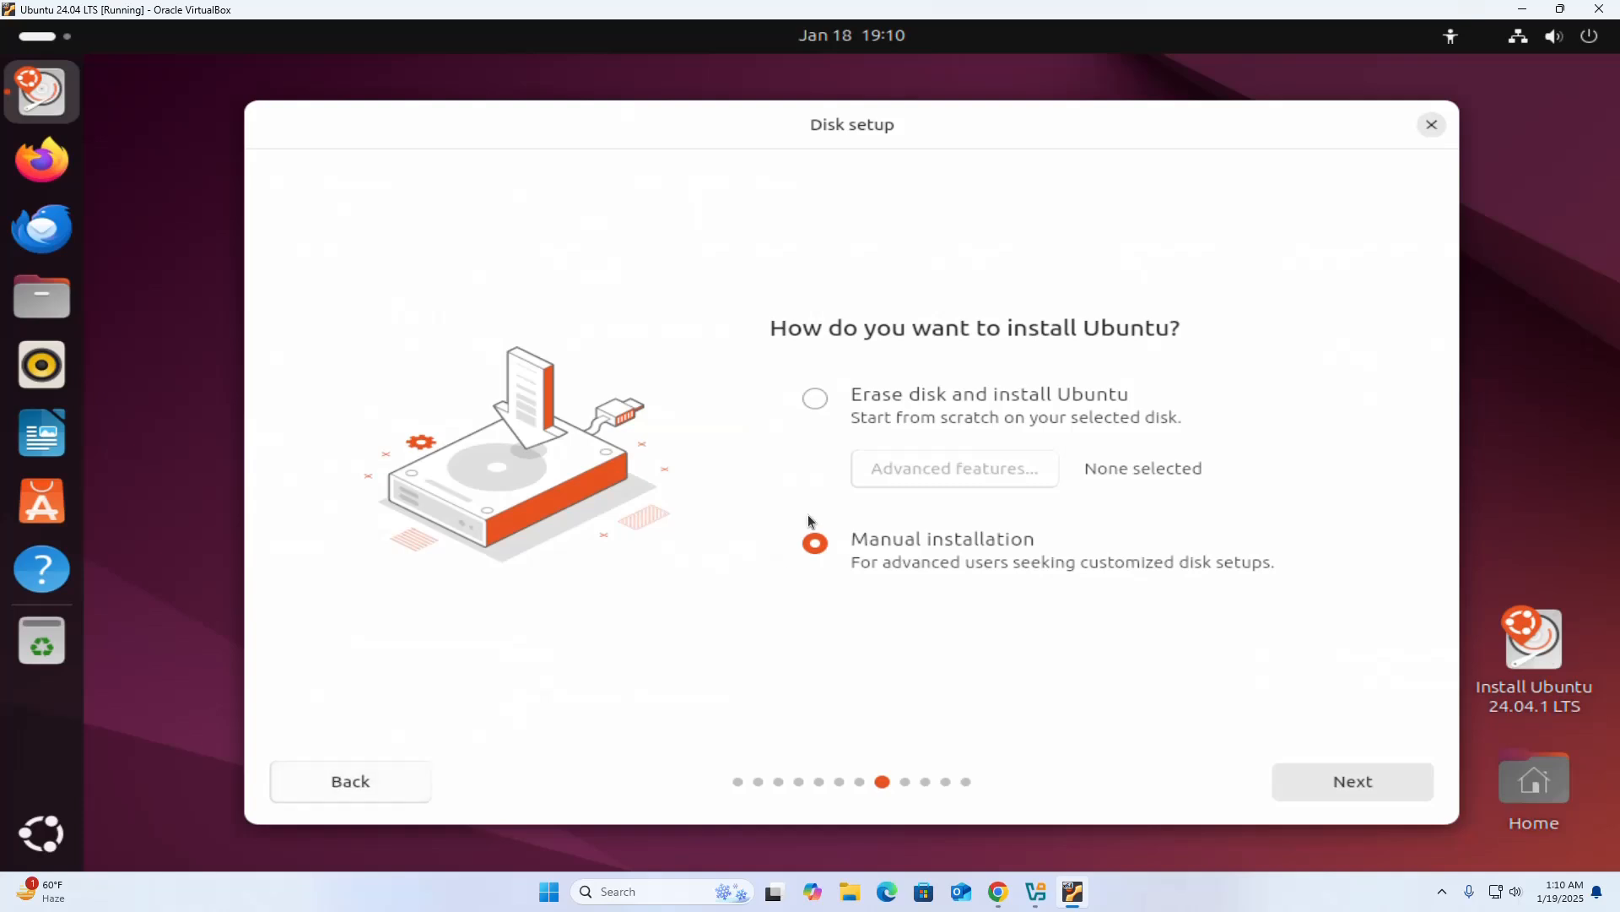
pyautogui.click(823, 397)
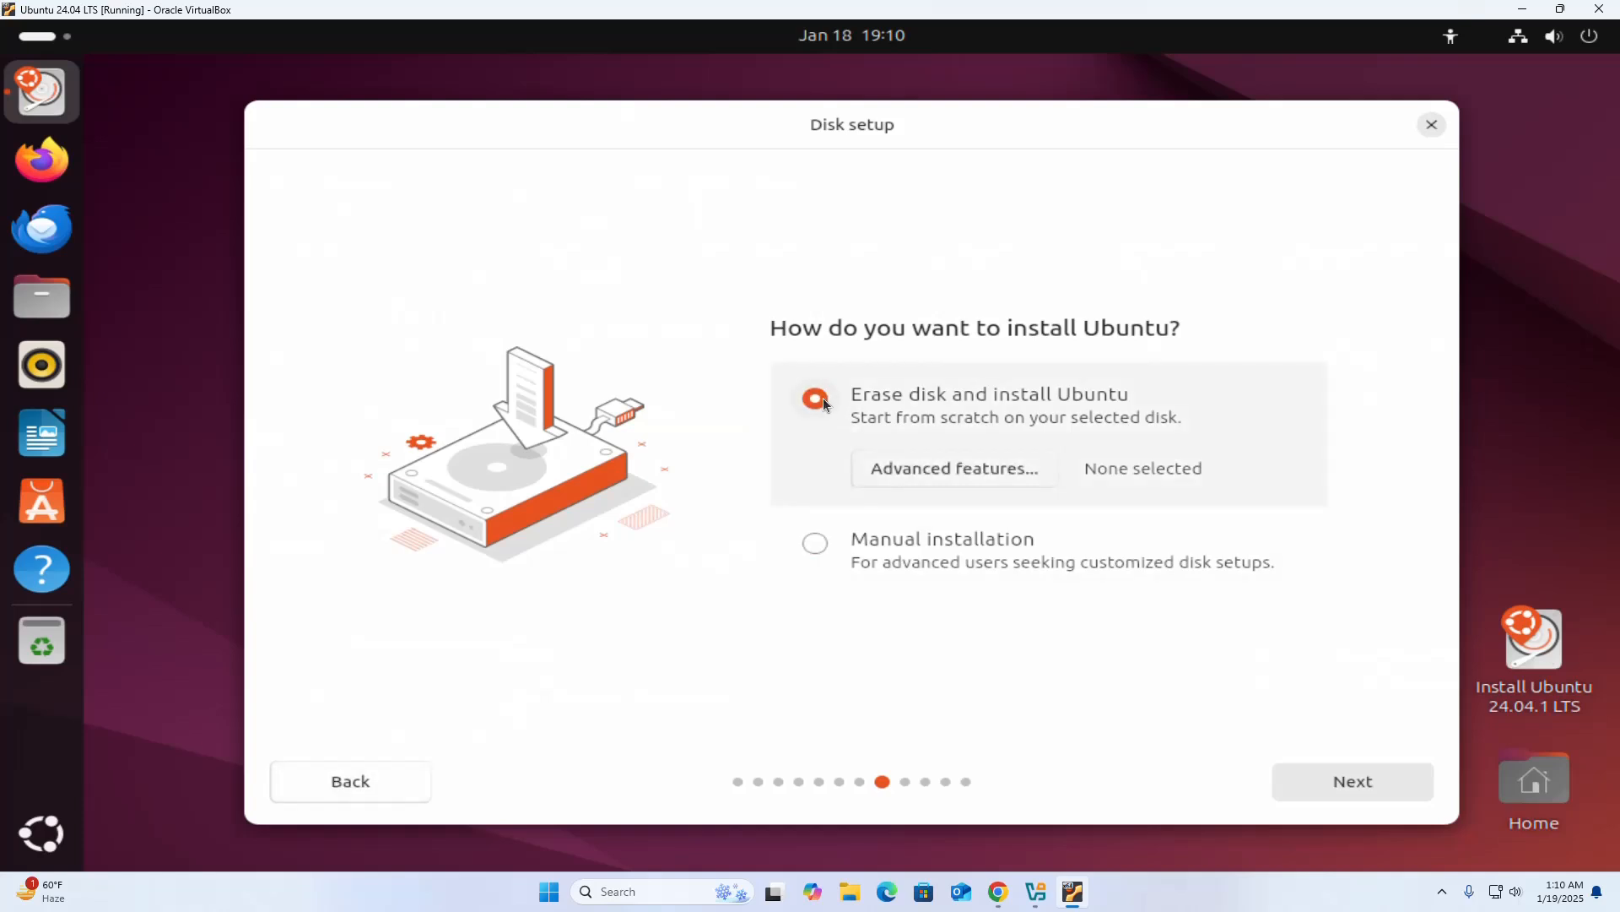
pyautogui.click(1329, 782)
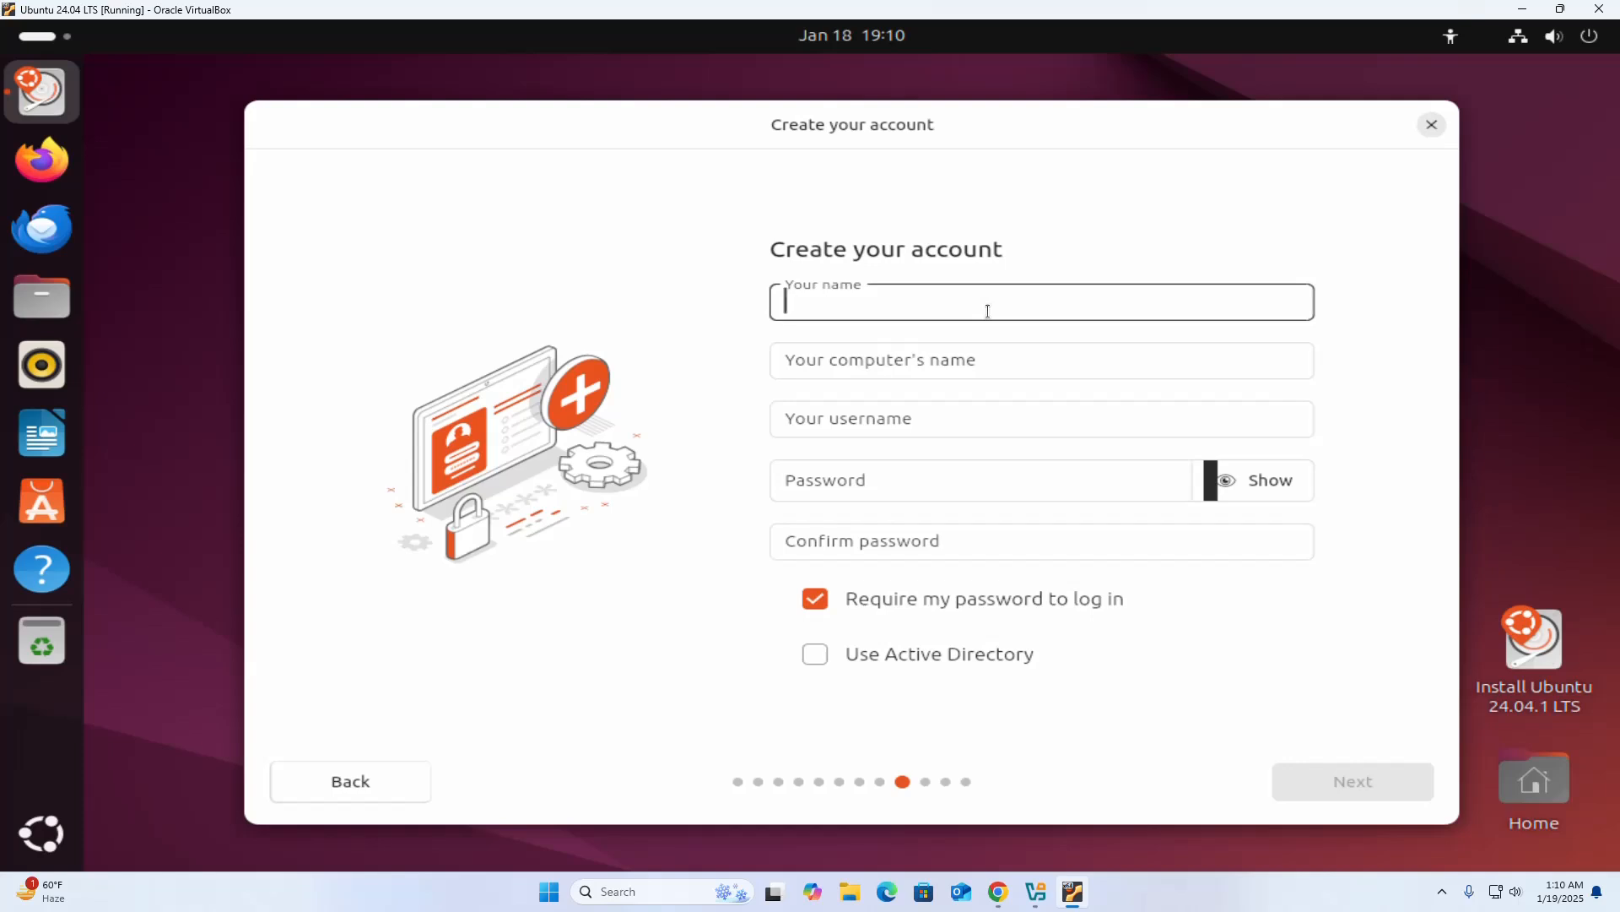
# Enter BTOS as the account's name, keeping the suggested computer name btos-VirtualBox and username btos.
pyautogui.write('BTM')
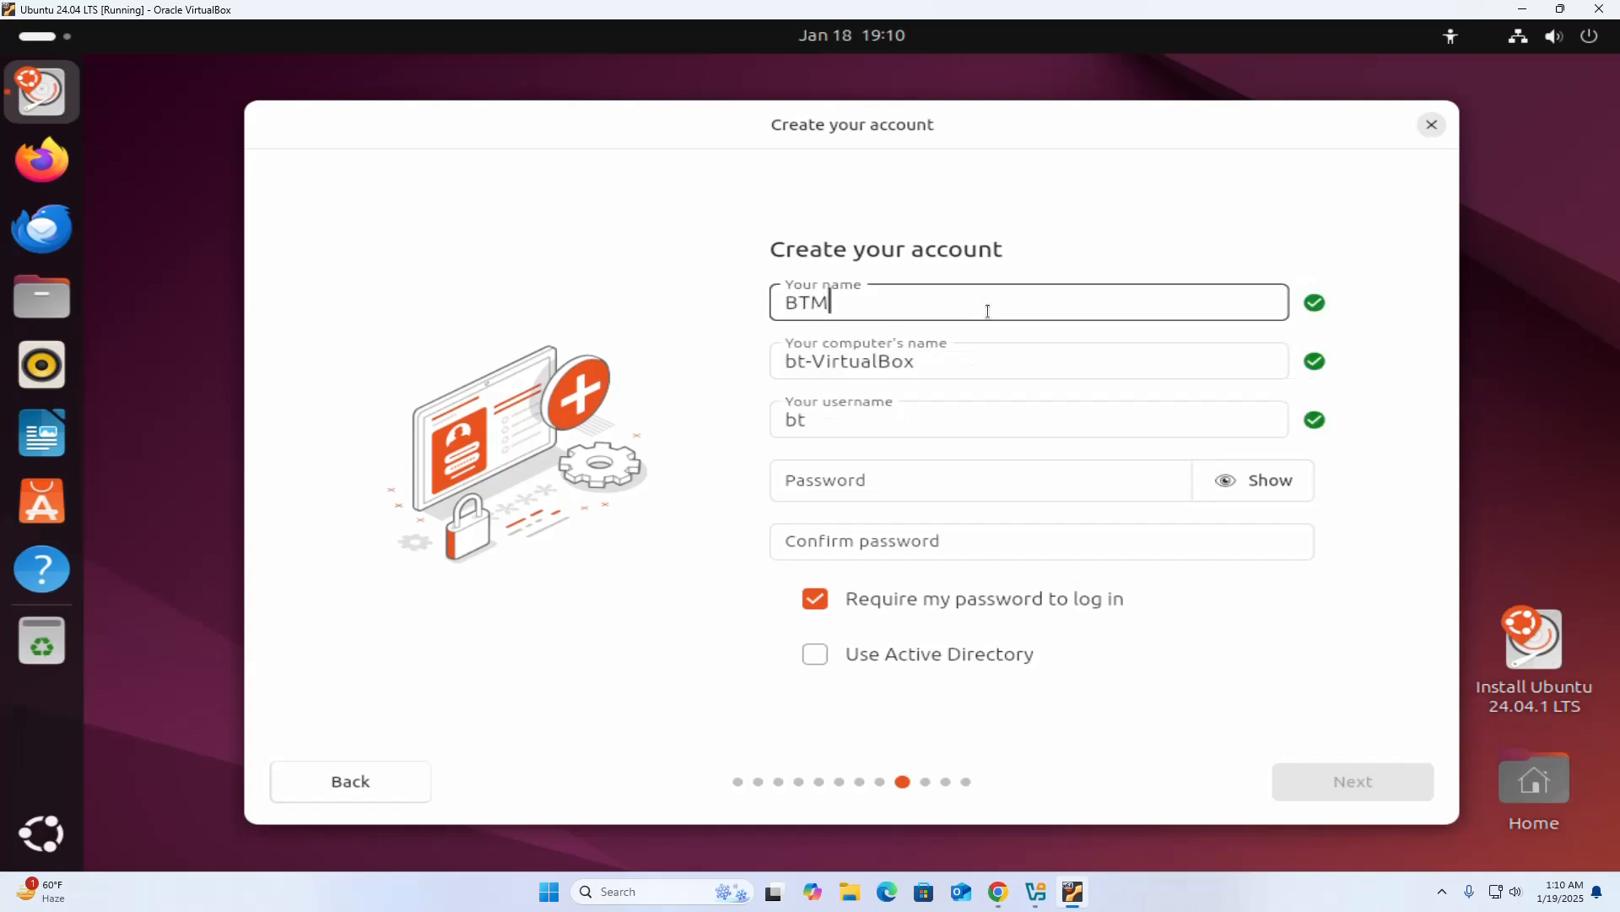
pyautogui.press('BackSpace')
pyautogui.write('TOS')
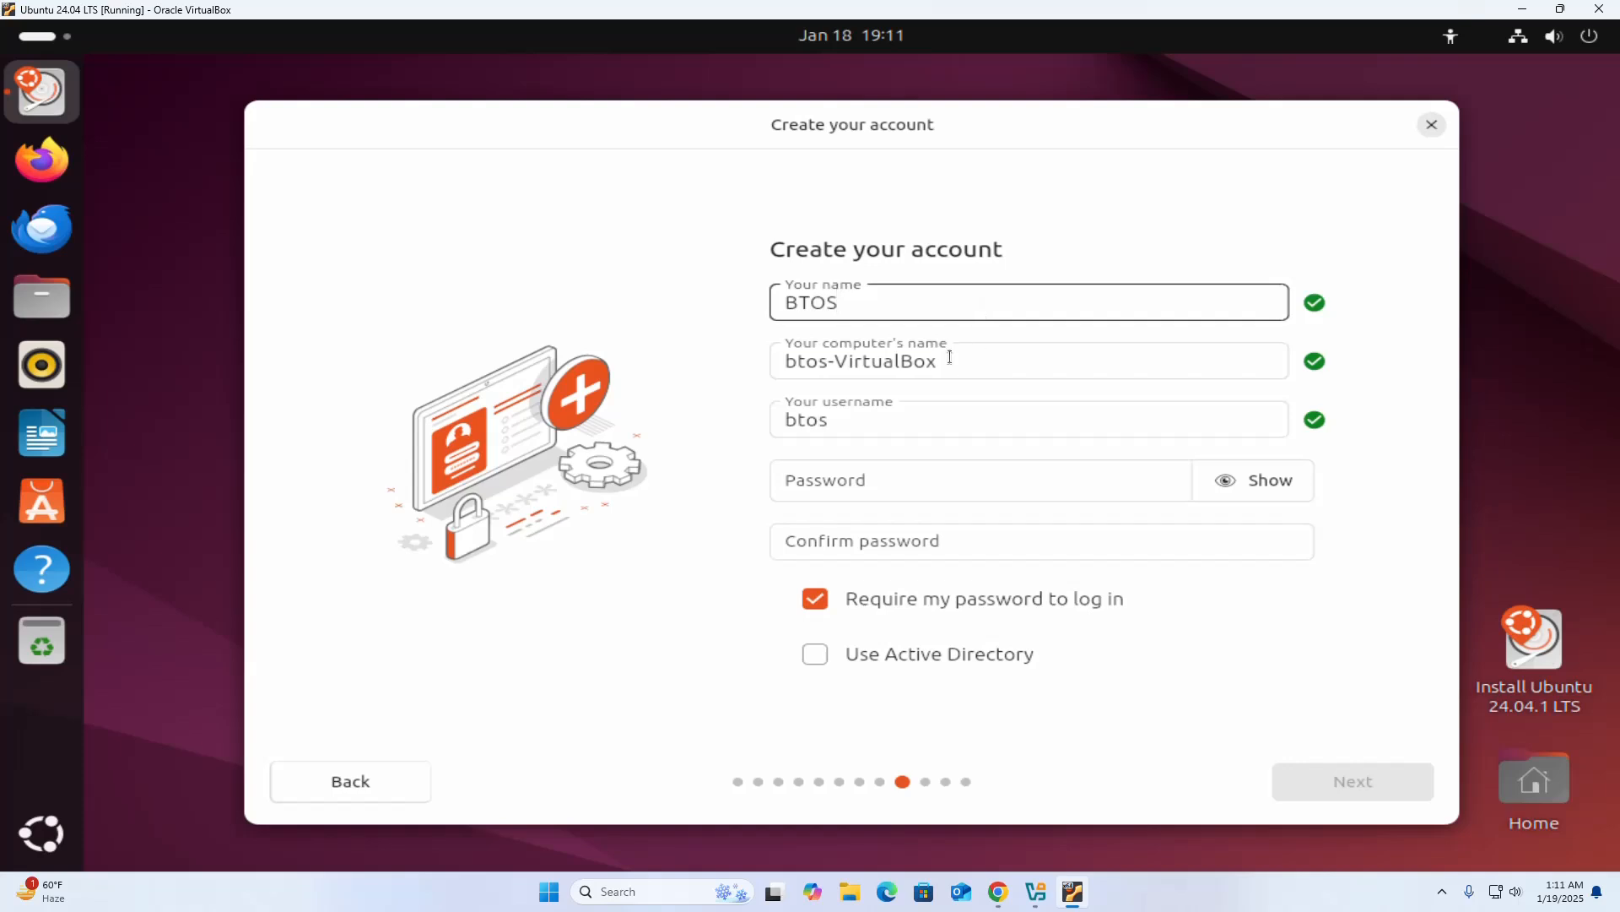
pyautogui.click(947, 355)
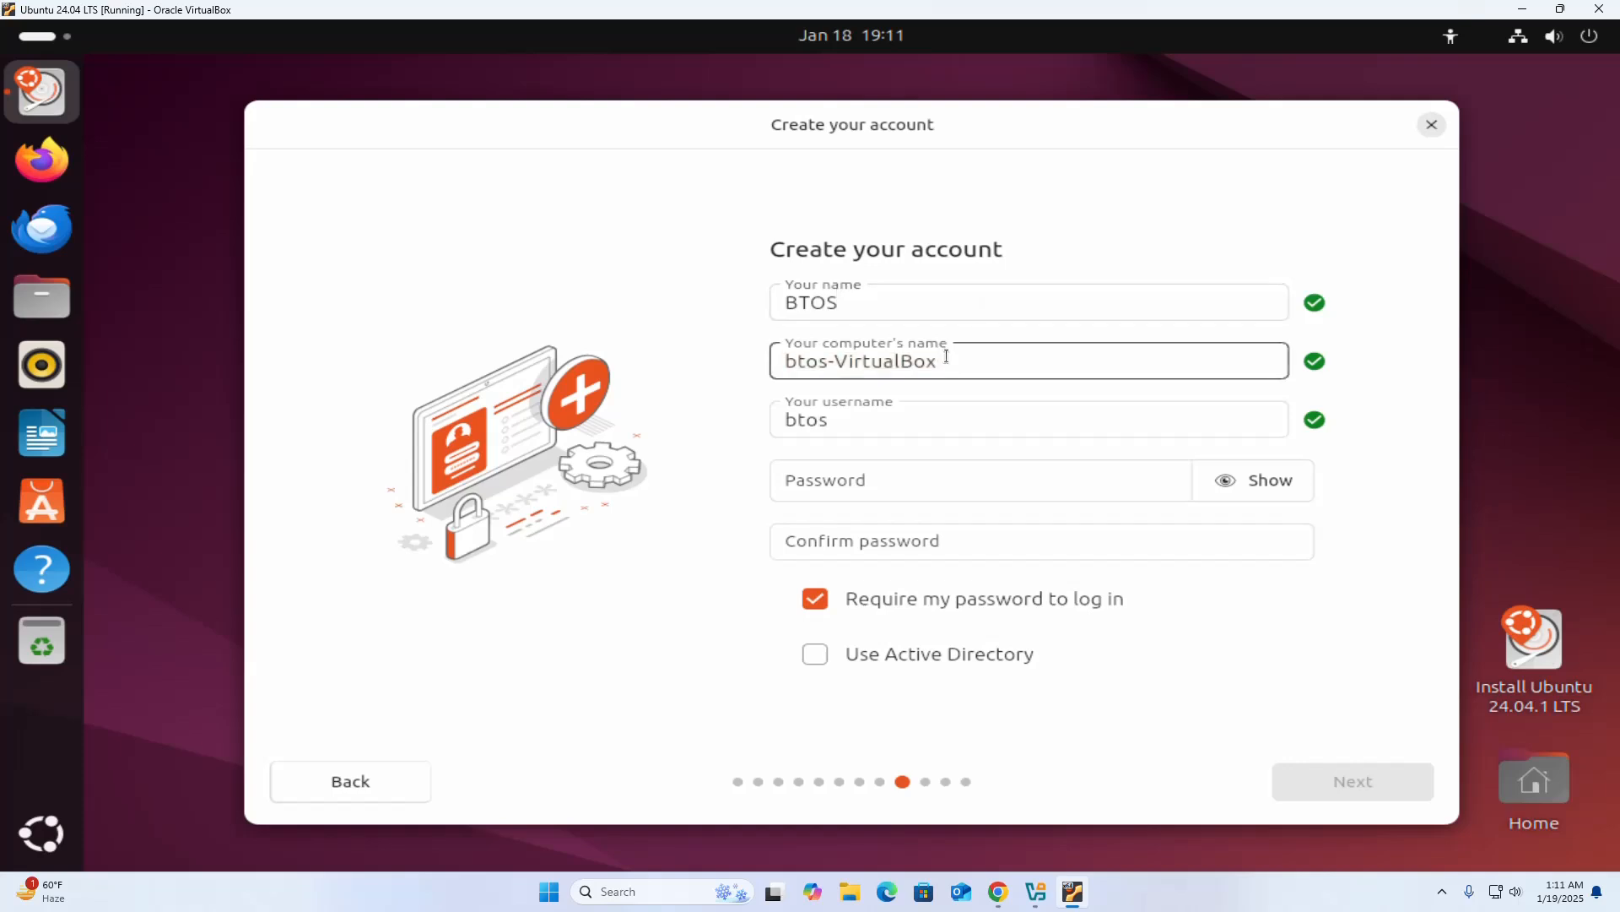
pyautogui.doubleClick(854, 419)
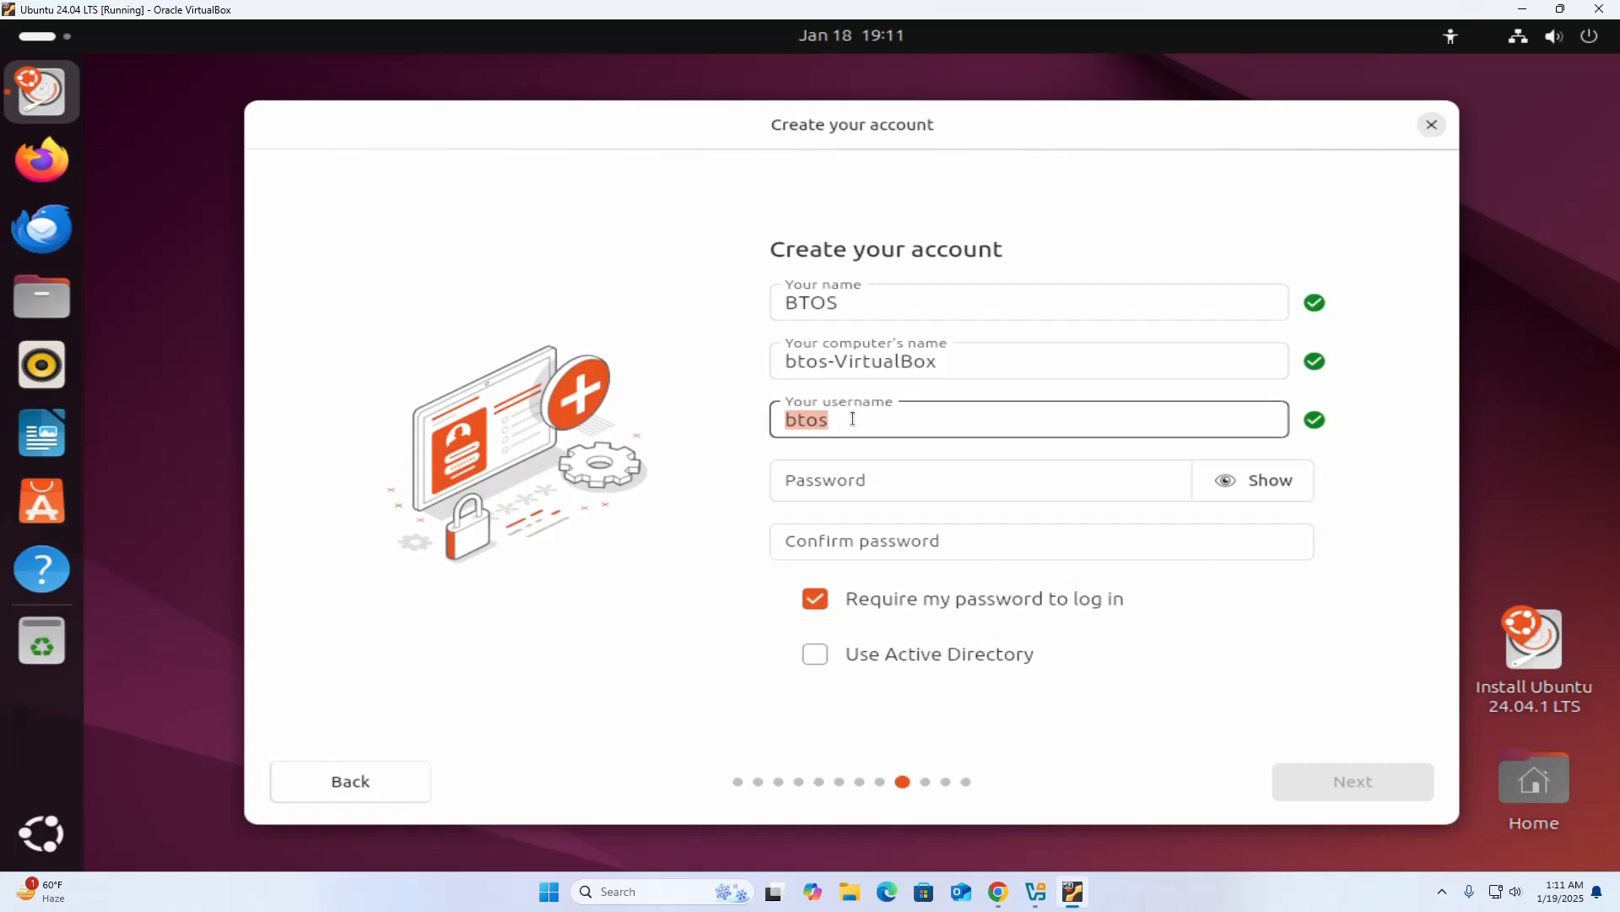
# Enter and confirm the account password, keep it required for login, and continue to the timezone selection.
pyautogui.click(890, 484)
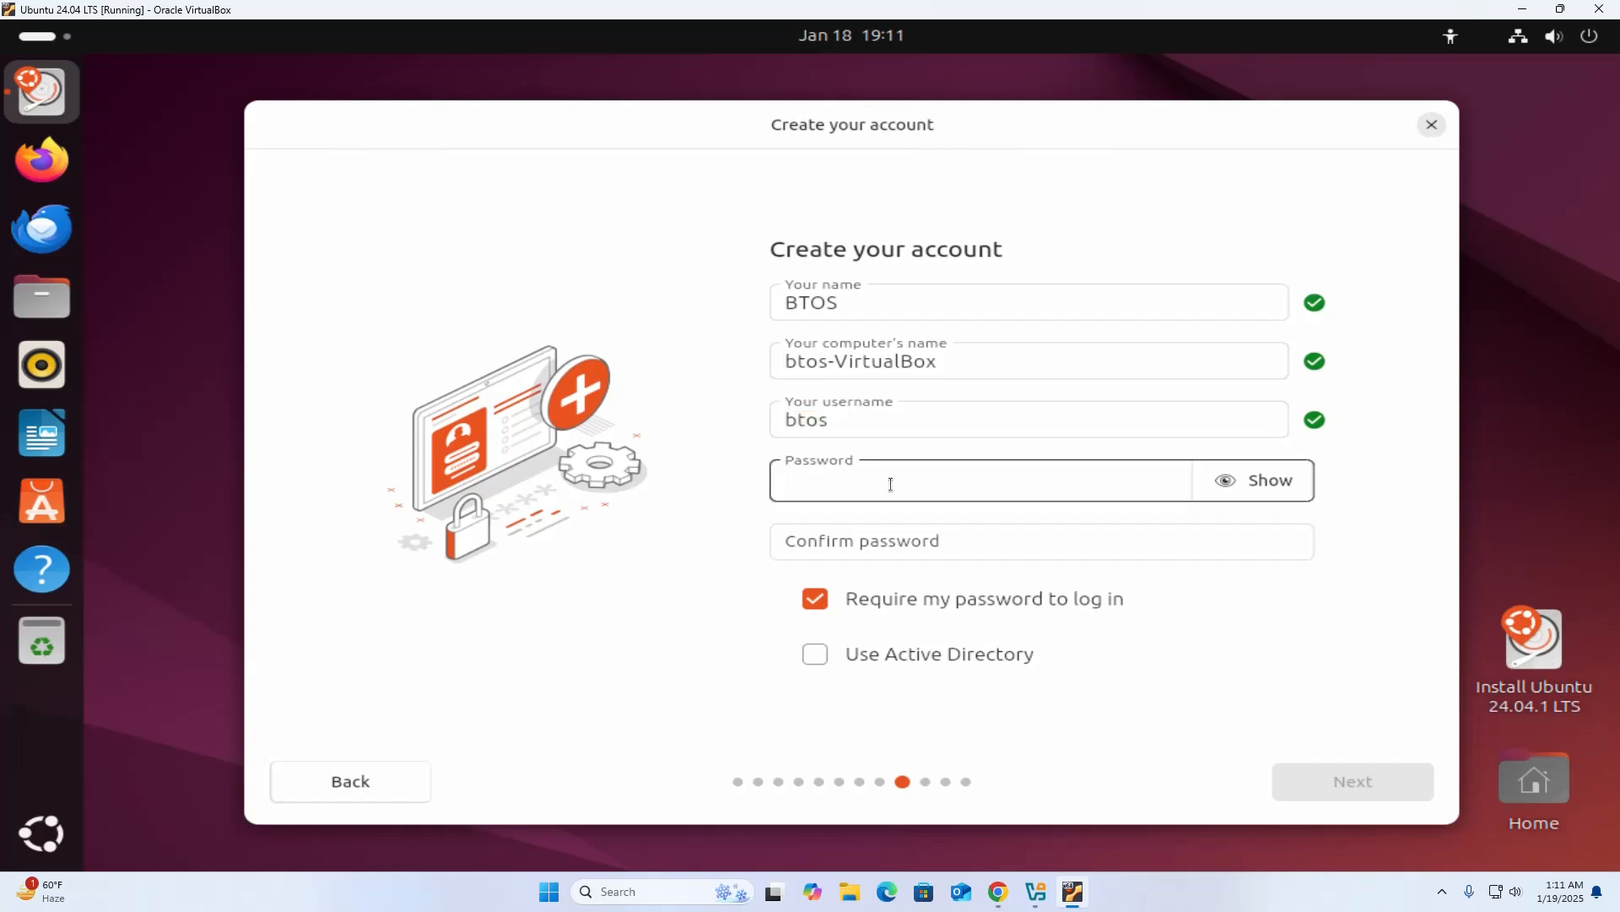
pyautogui.write('••••••')
pyautogui.click(861, 527)
pyautogui.write('••••••')
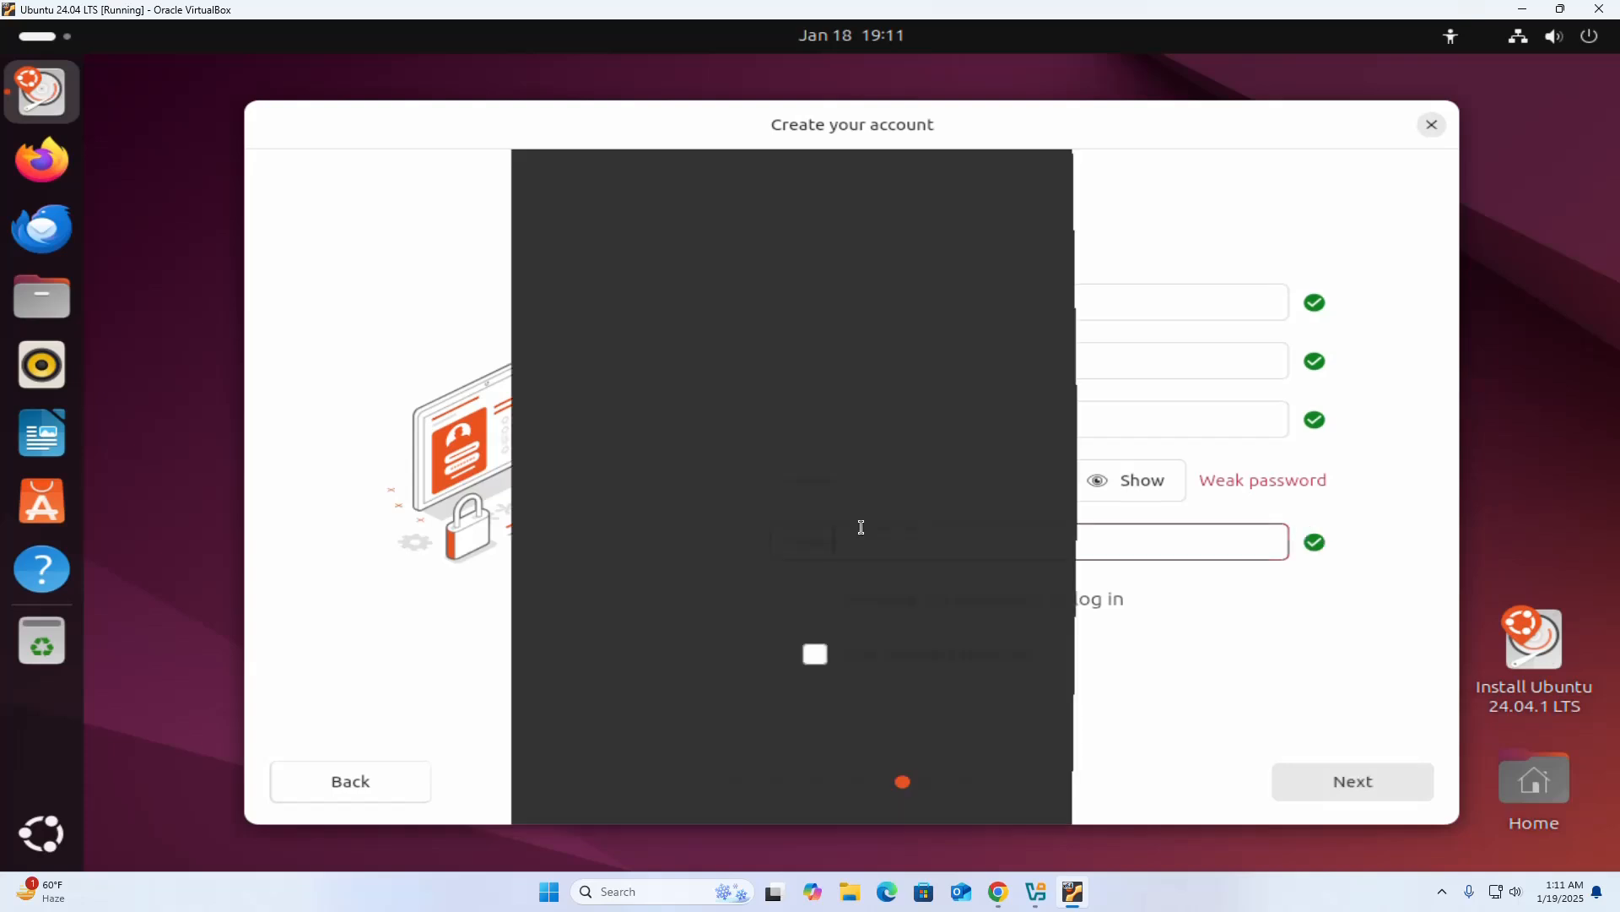
pyautogui.click(746, 511)
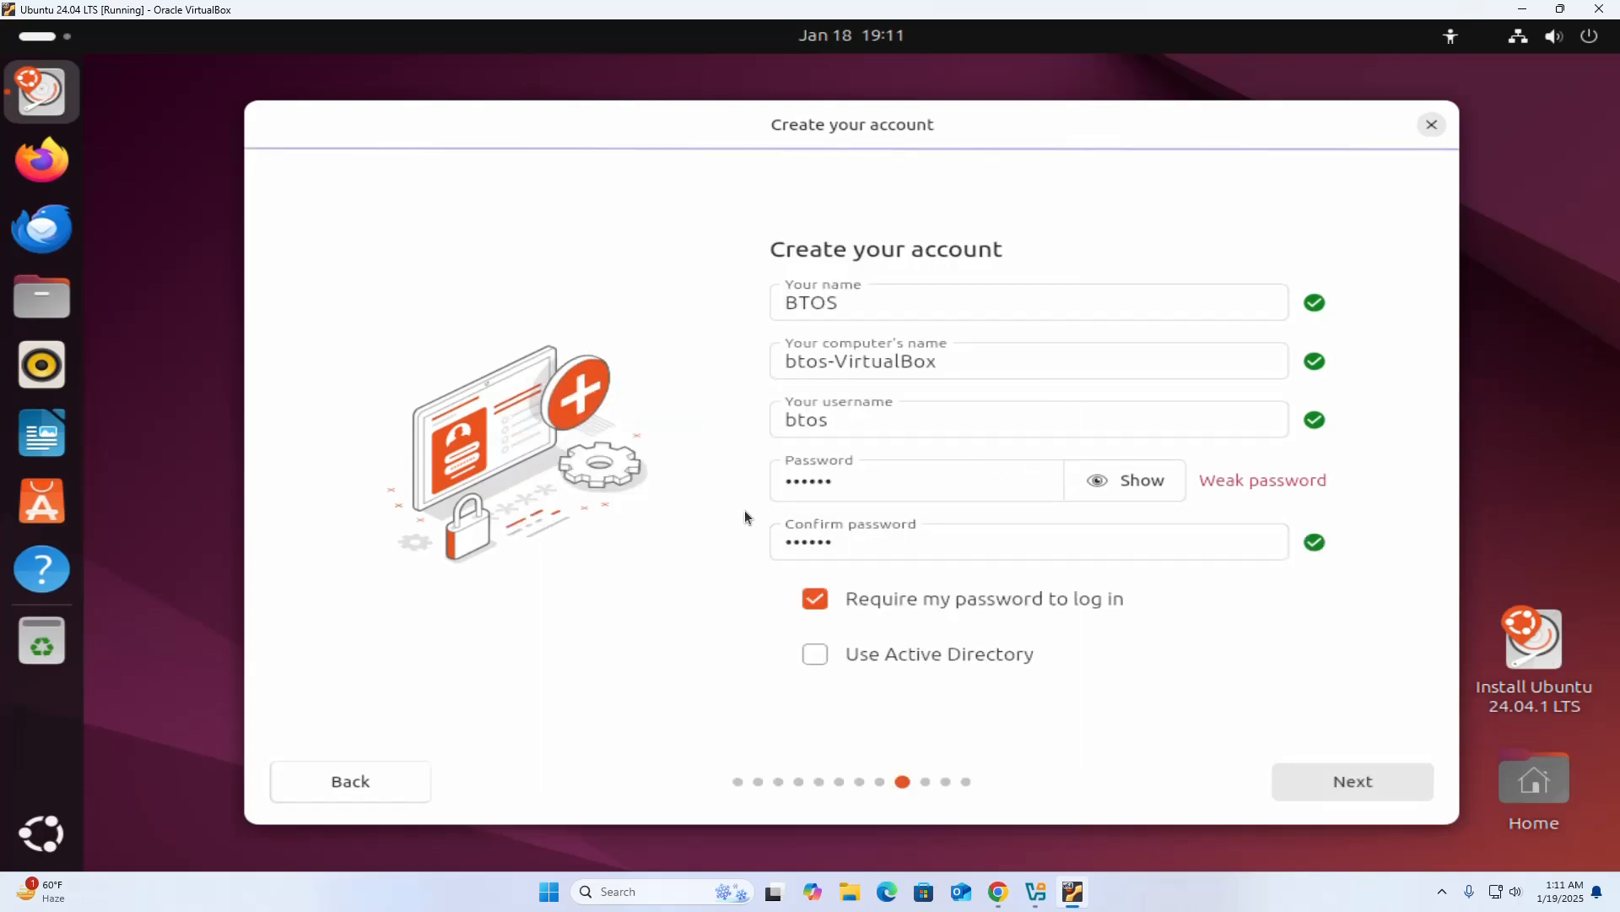
pyautogui.click(1367, 783)
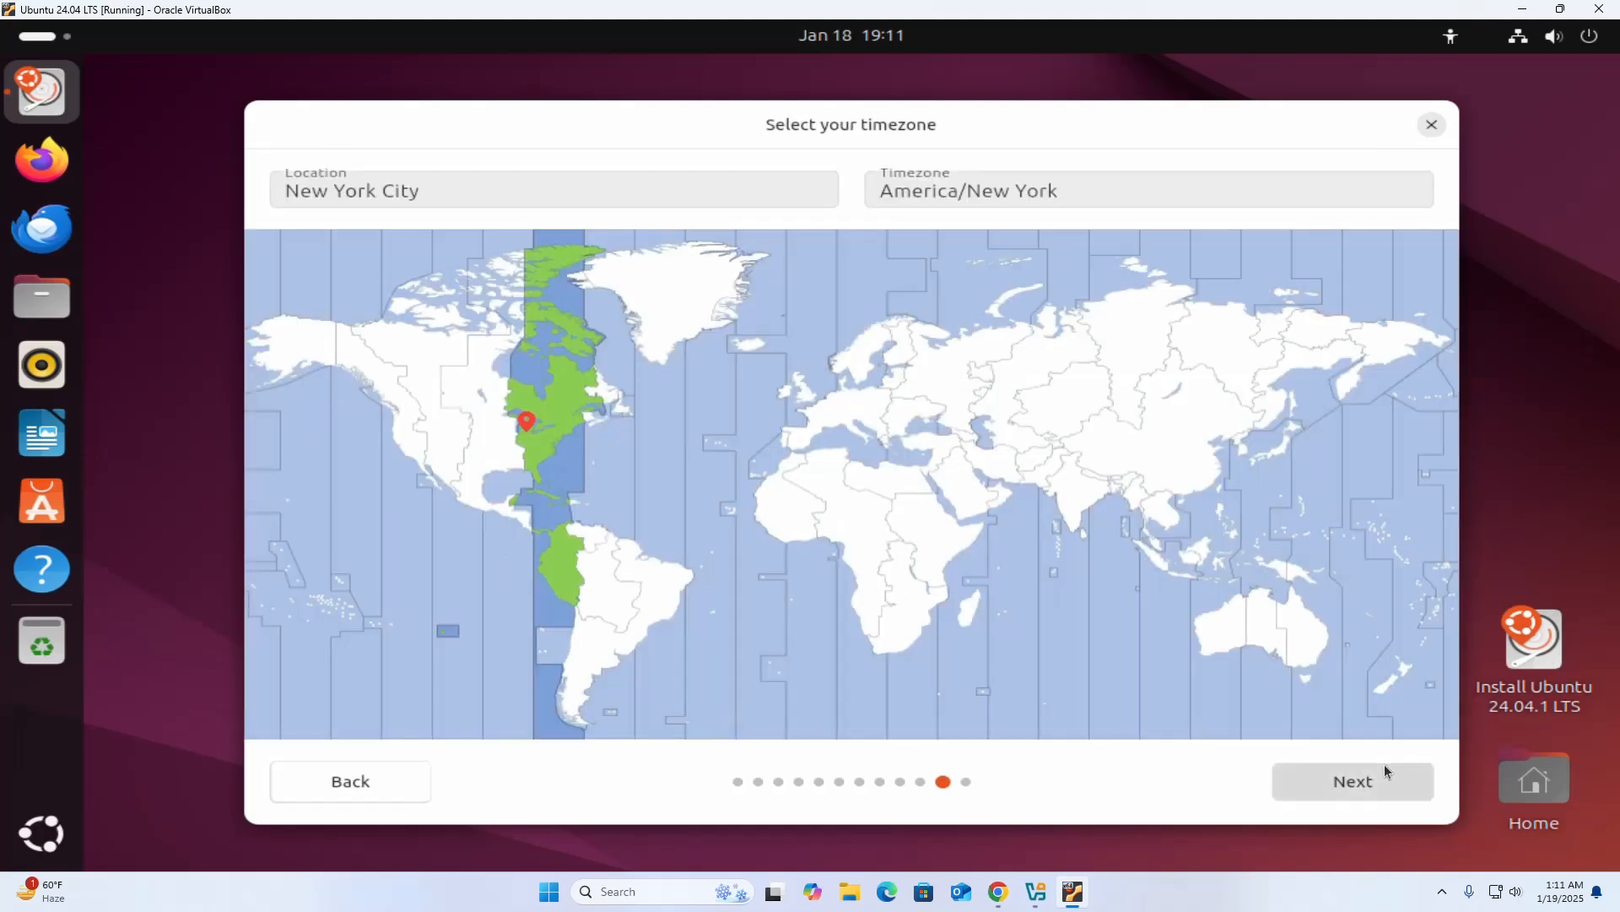
# Accept New York City with the America/New York timezone and start installing Ubuntu with the reviewed choices.
pyautogui.click(1366, 780)
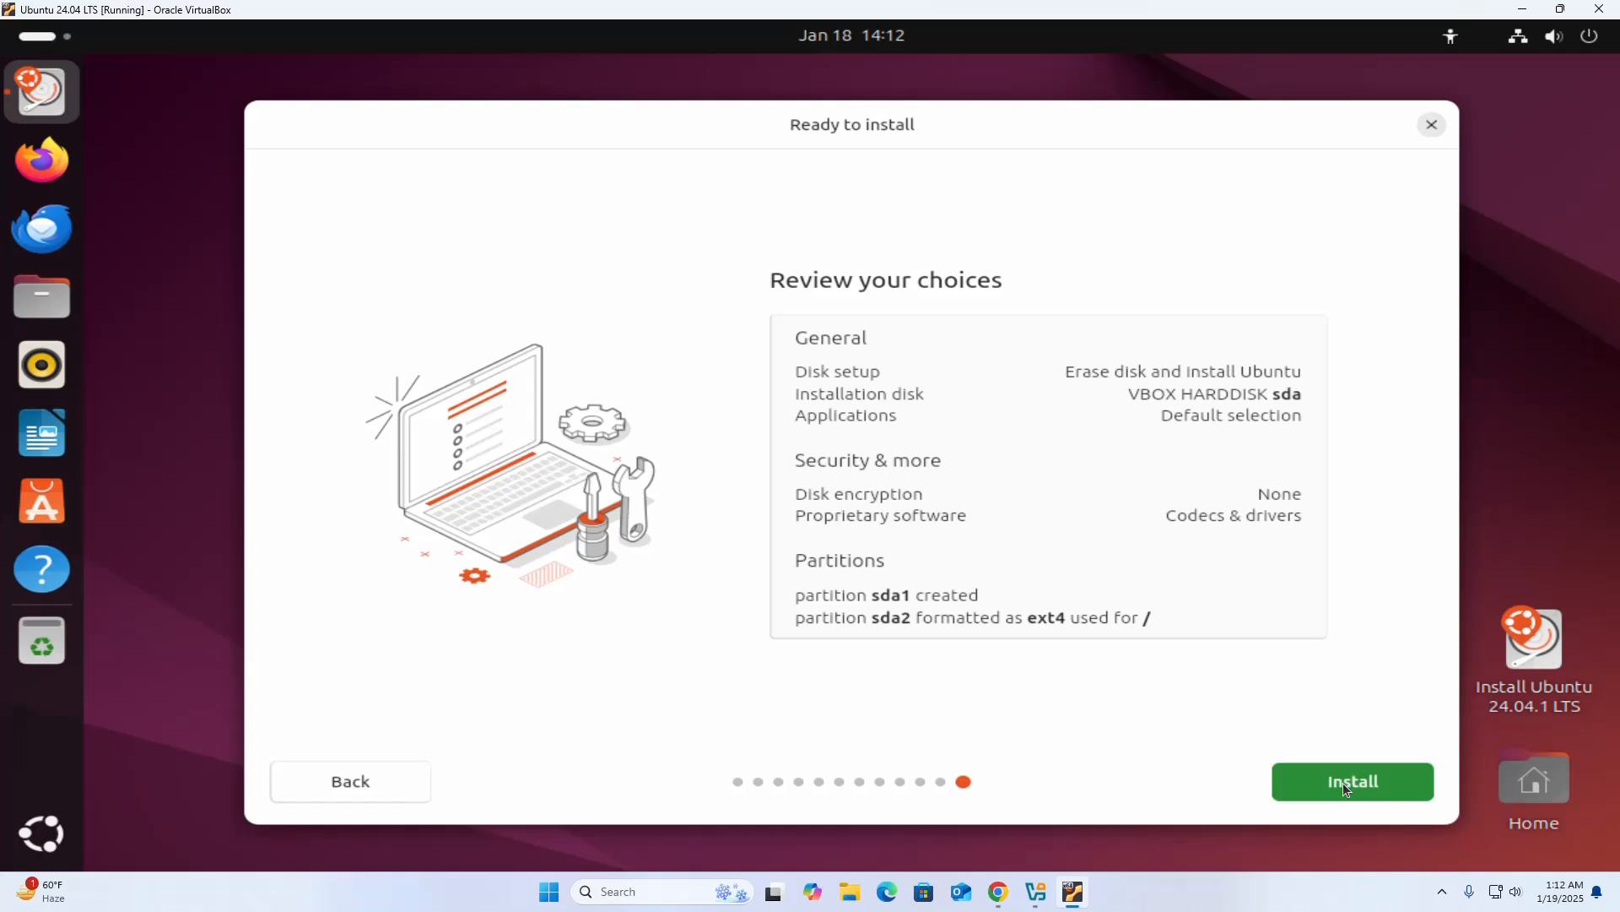
pyautogui.click(1346, 780)
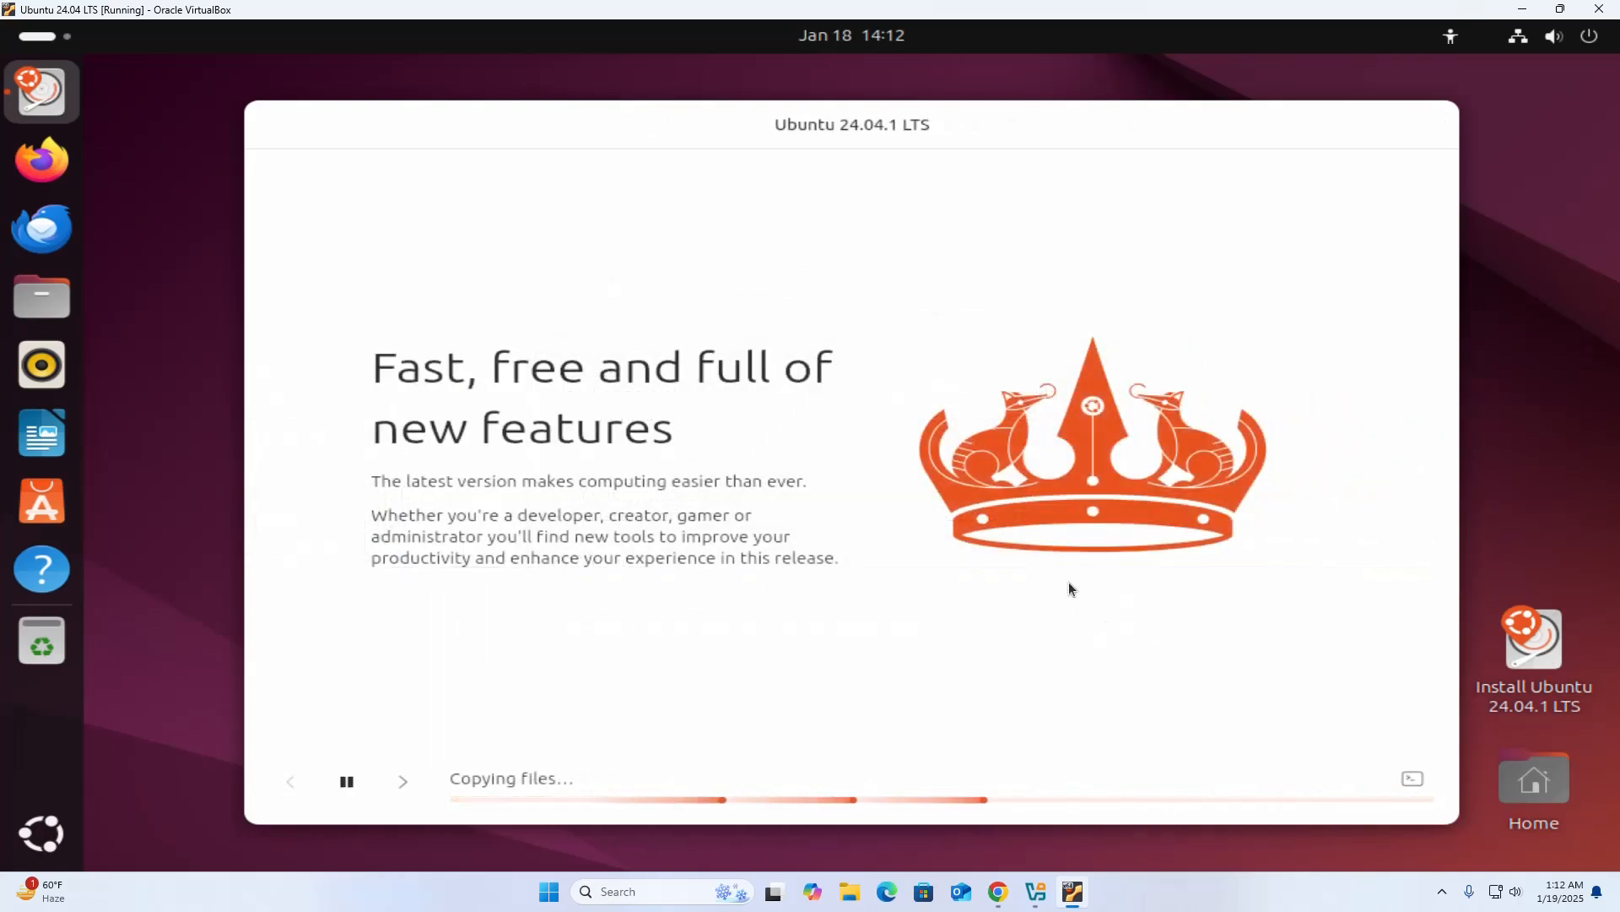
pyautogui.moveTo(853, 120); pyautogui.dragTo(844, 107)
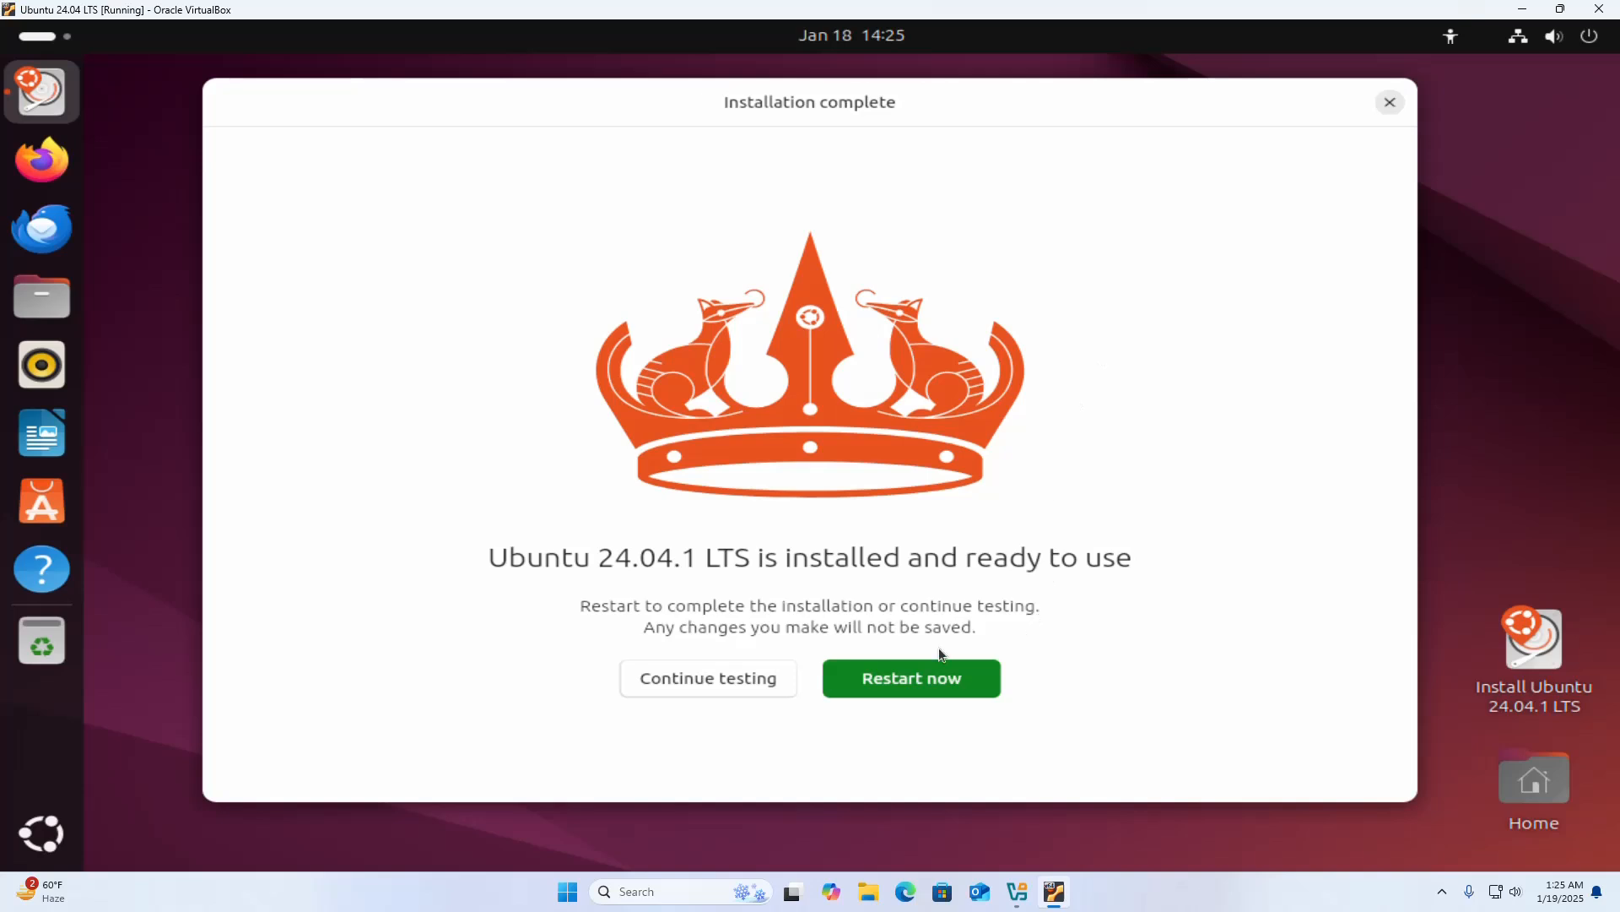
# Restart the virtual machine to complete the installation and log in to the BTOS account with its password.
pyautogui.click(891, 680)
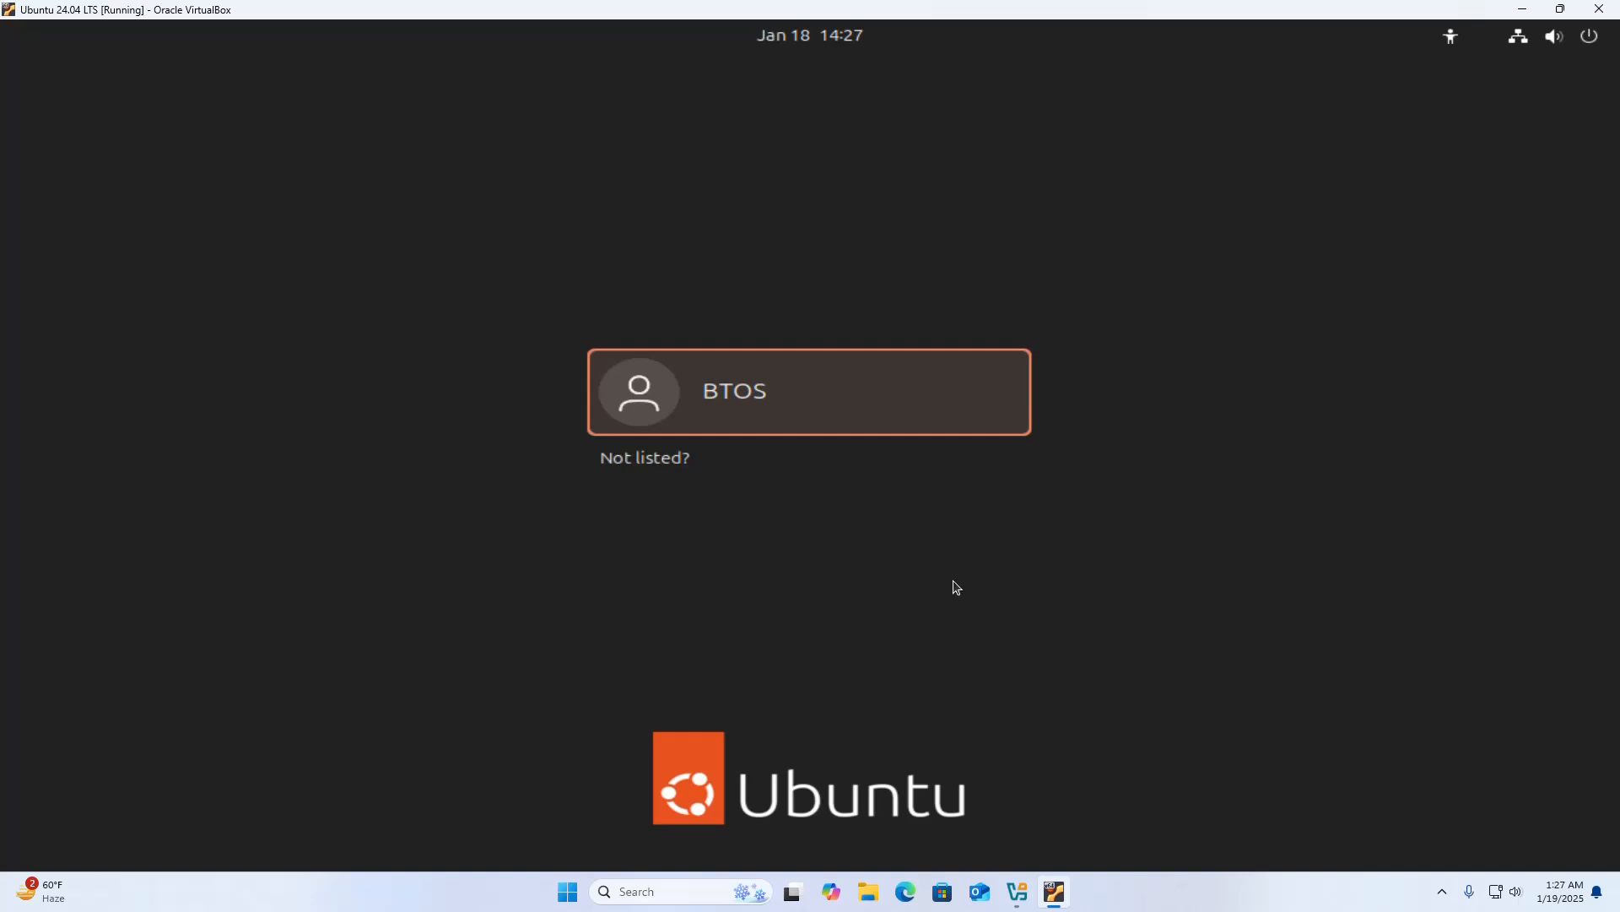
pyautogui.click(884, 377)
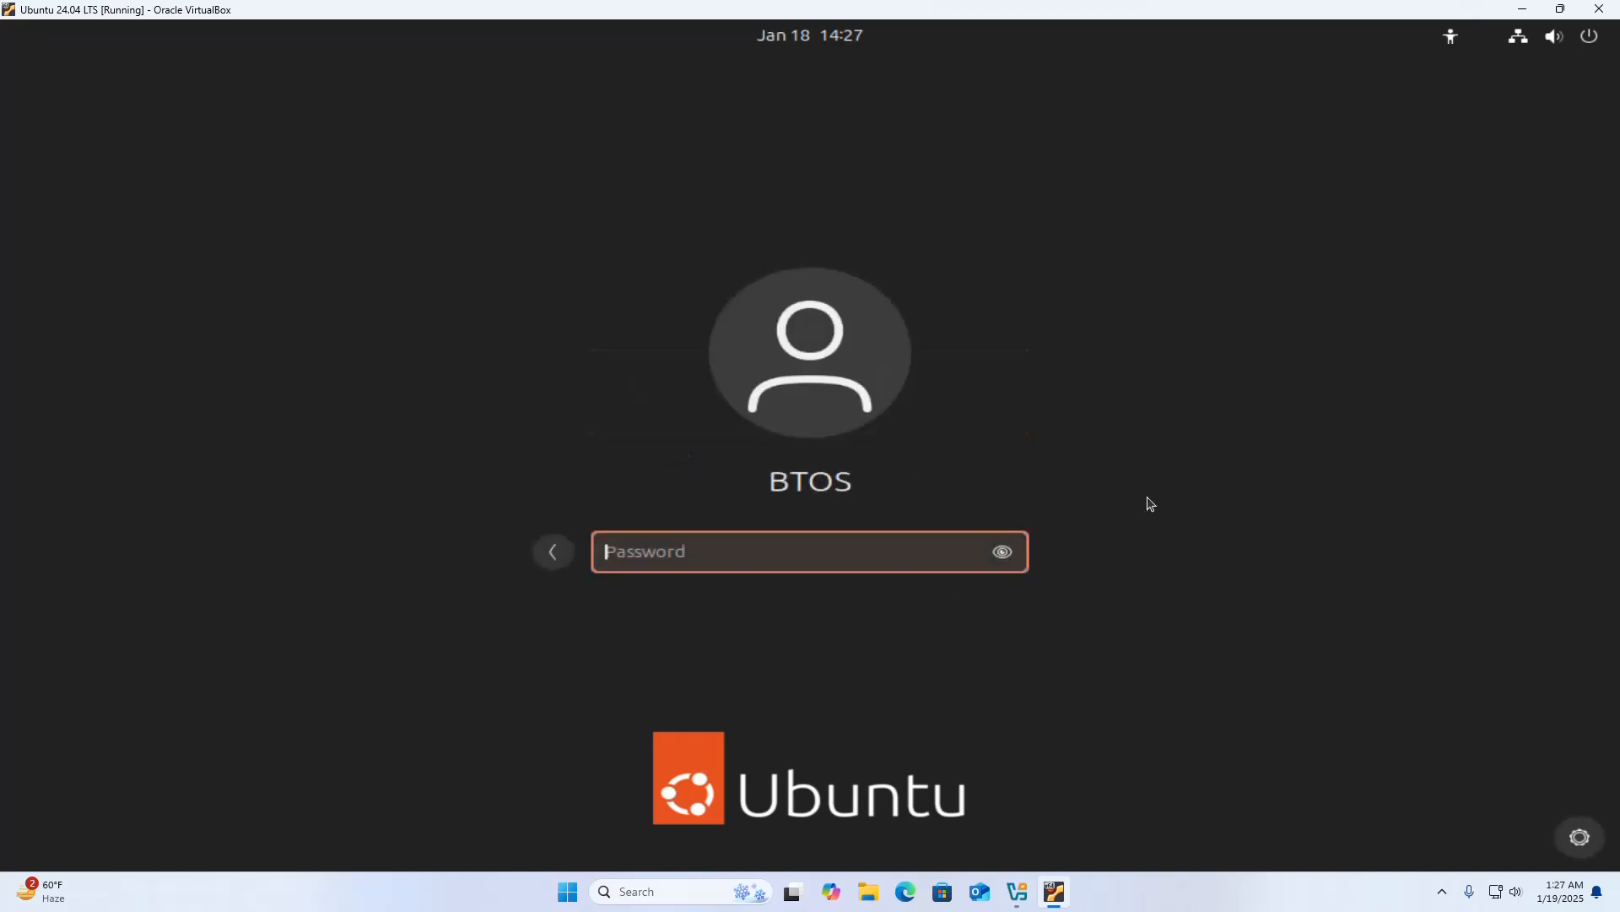
pyautogui.write('••')
pyautogui.write('***')
pyautogui.press('Return')
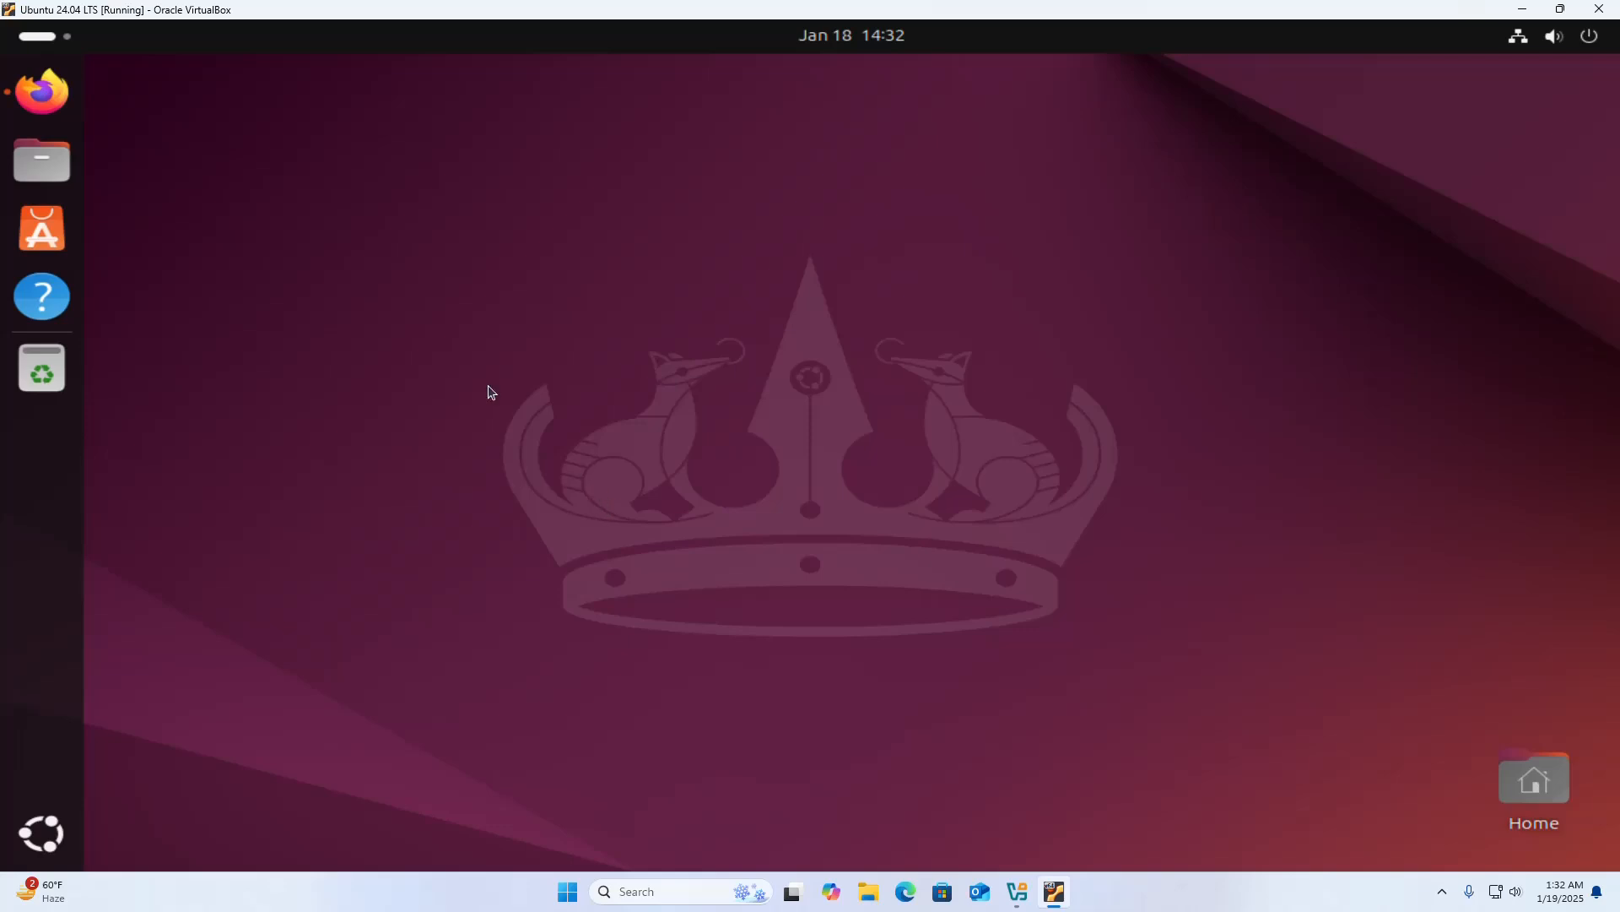
# Open Firefox in the installed Ubuntu to view its new tab page, and close the browser.
pyautogui.click(42, 91)
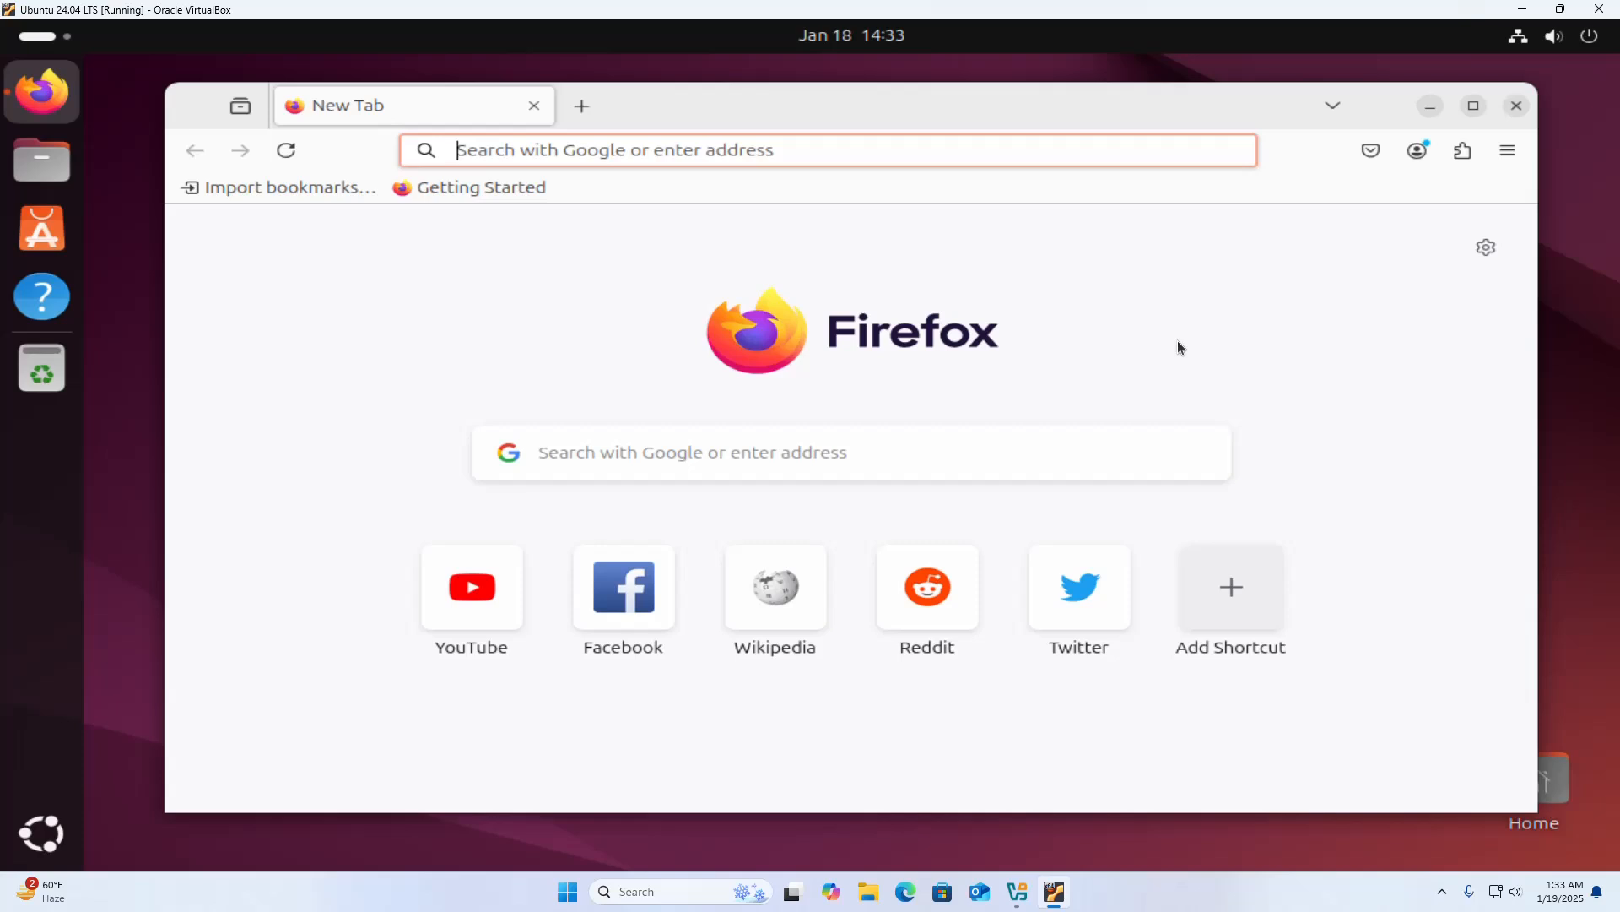
pyautogui.click(1261, 335)
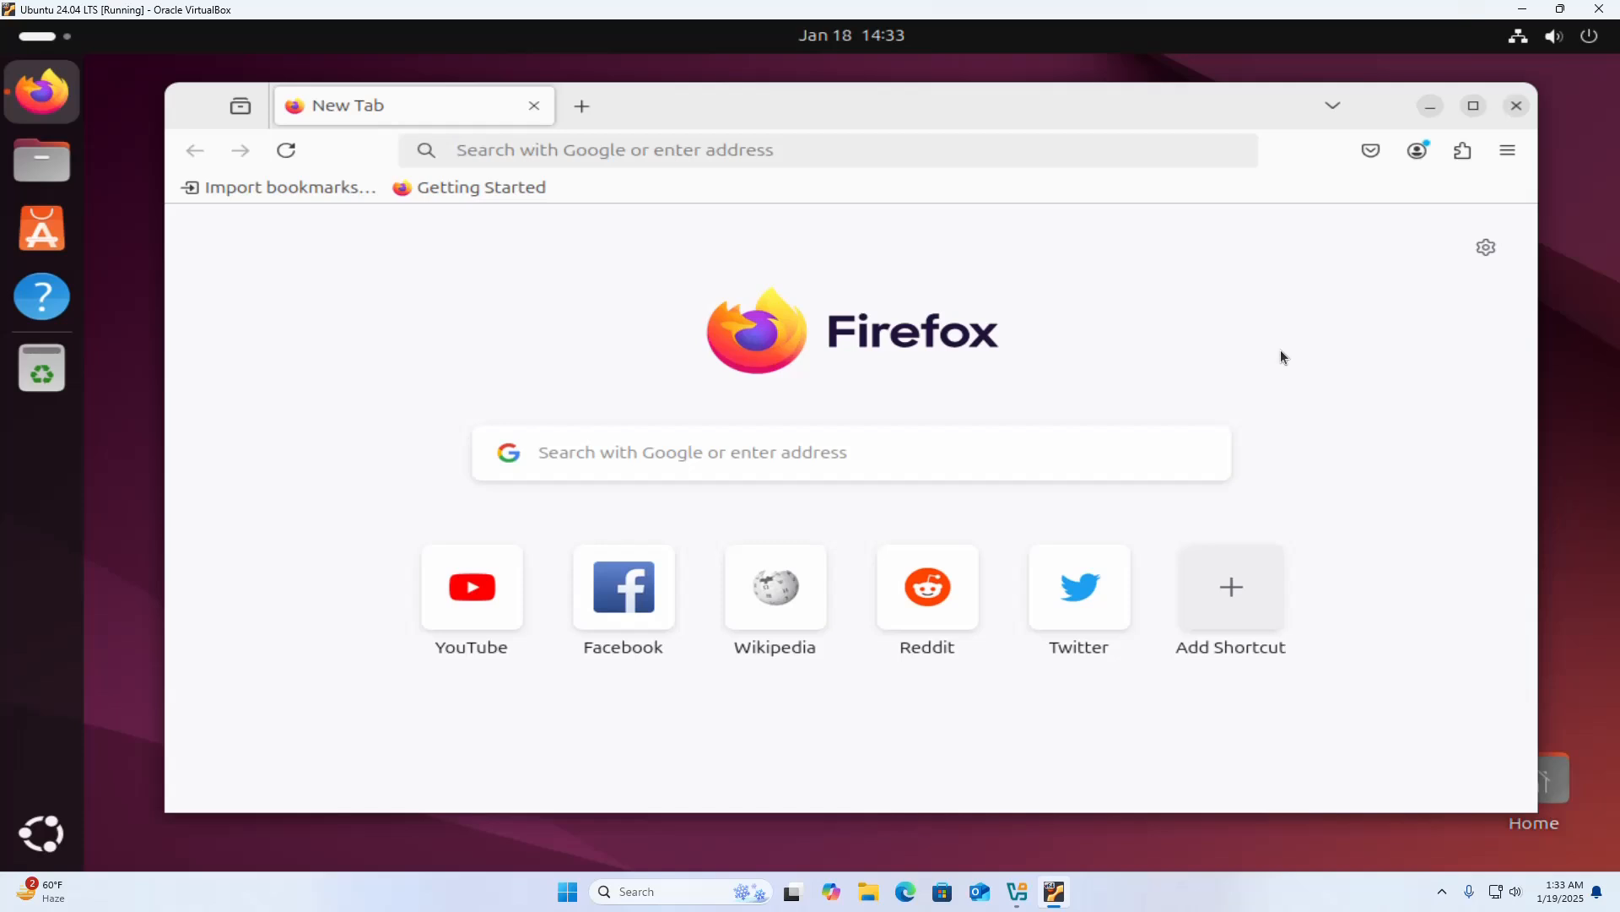
pyautogui.click(1517, 107)
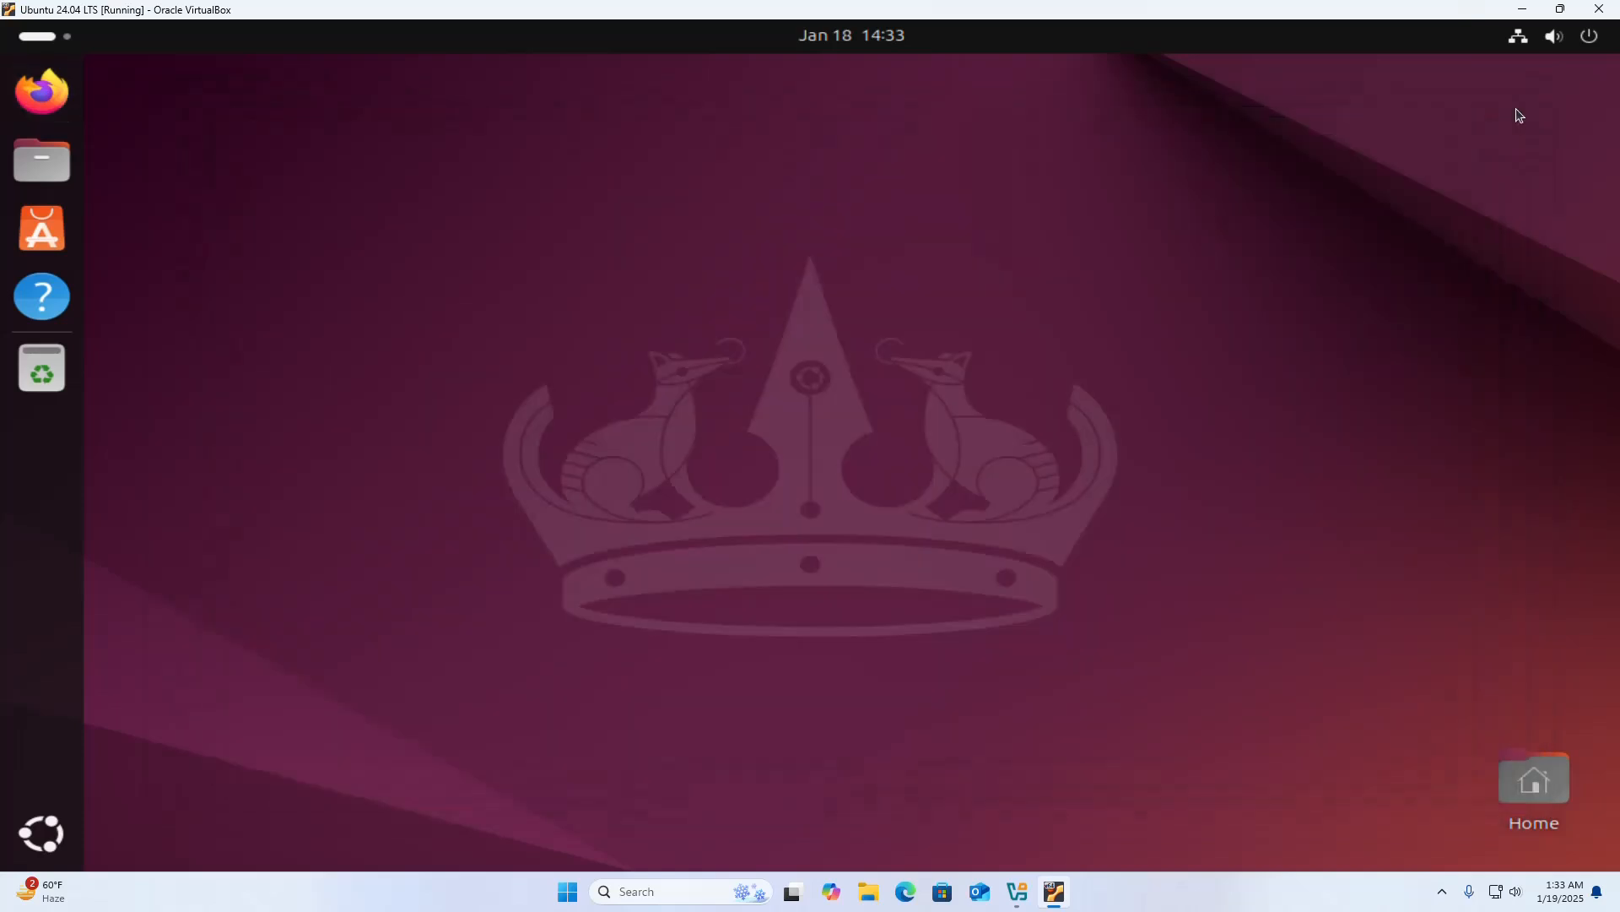
pyautogui.click(1594, 40)
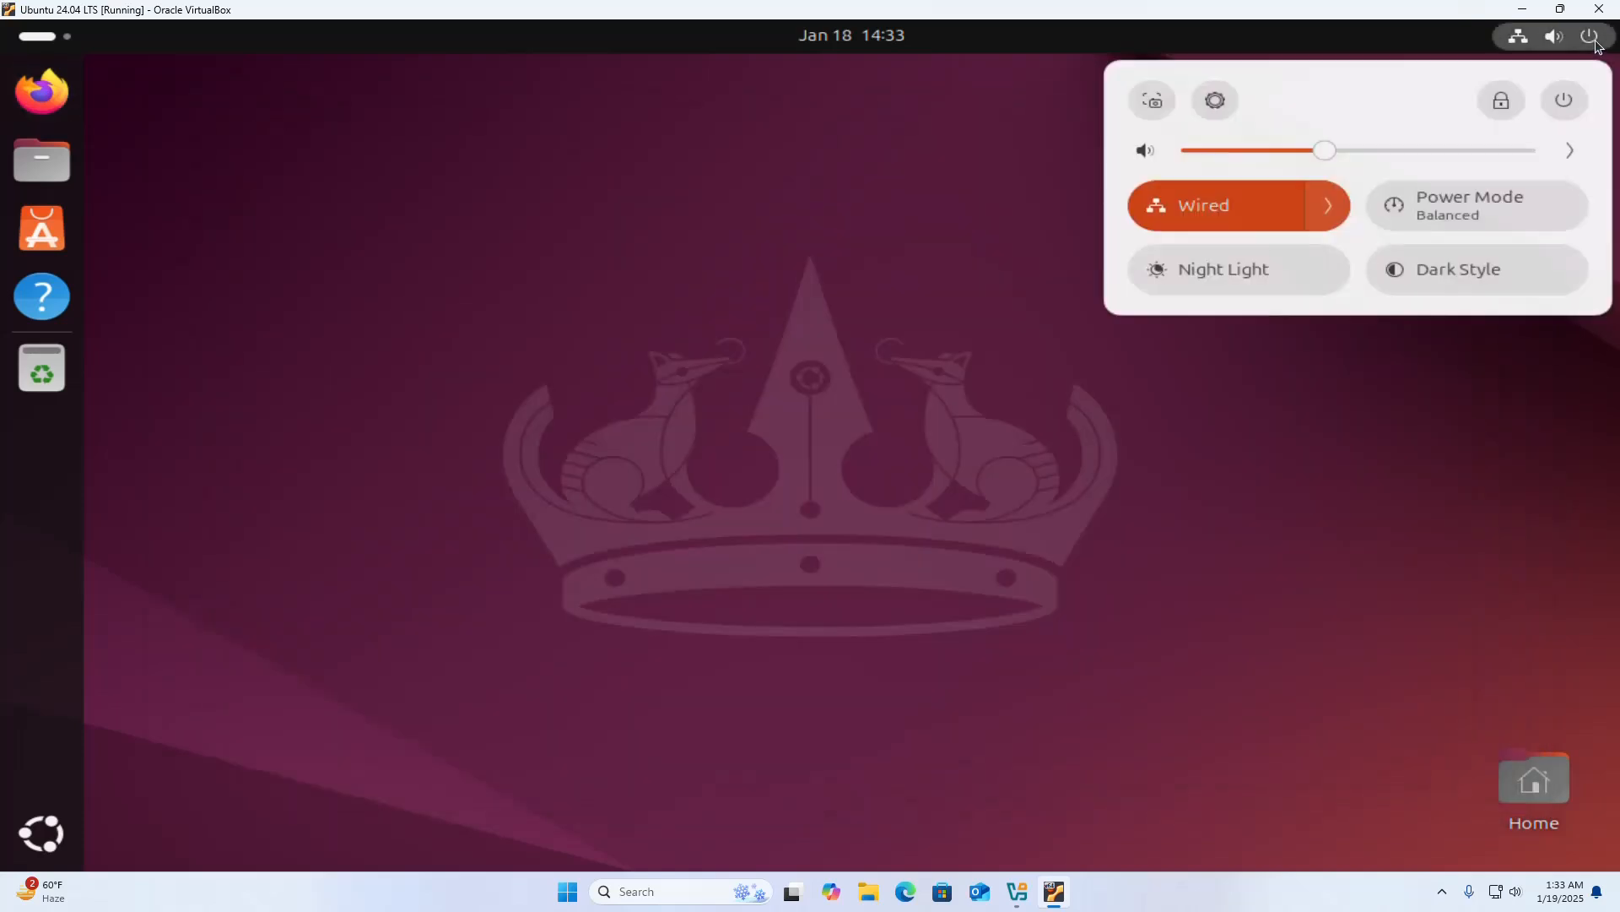
pyautogui.click(1564, 99)
pyautogui.click(1254, 301)
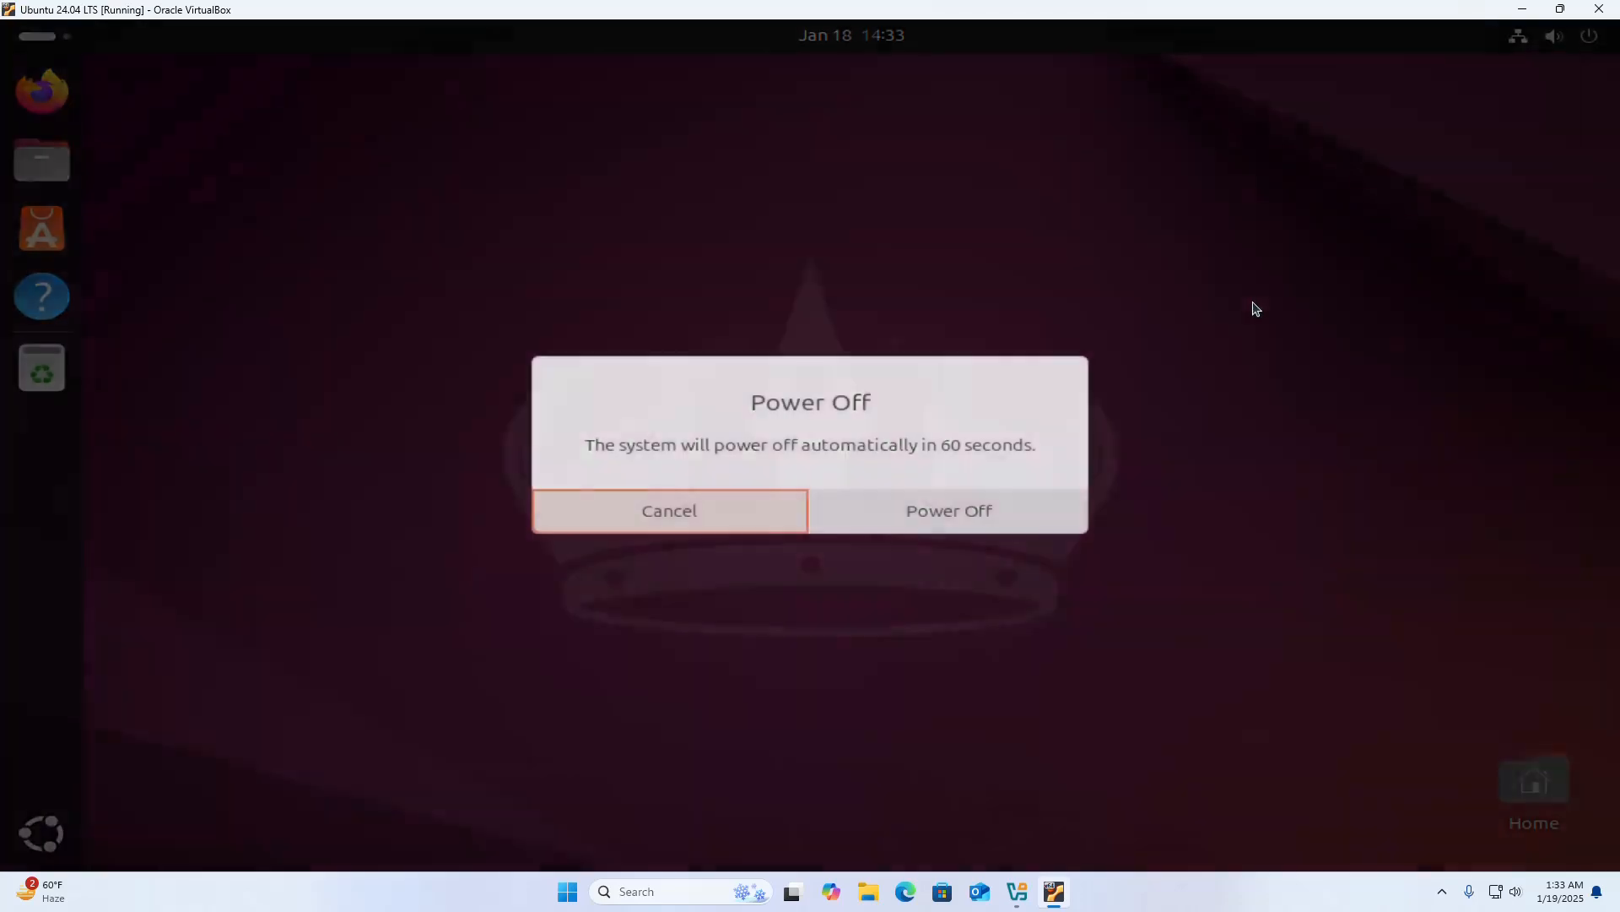
pyautogui.click(666, 512)
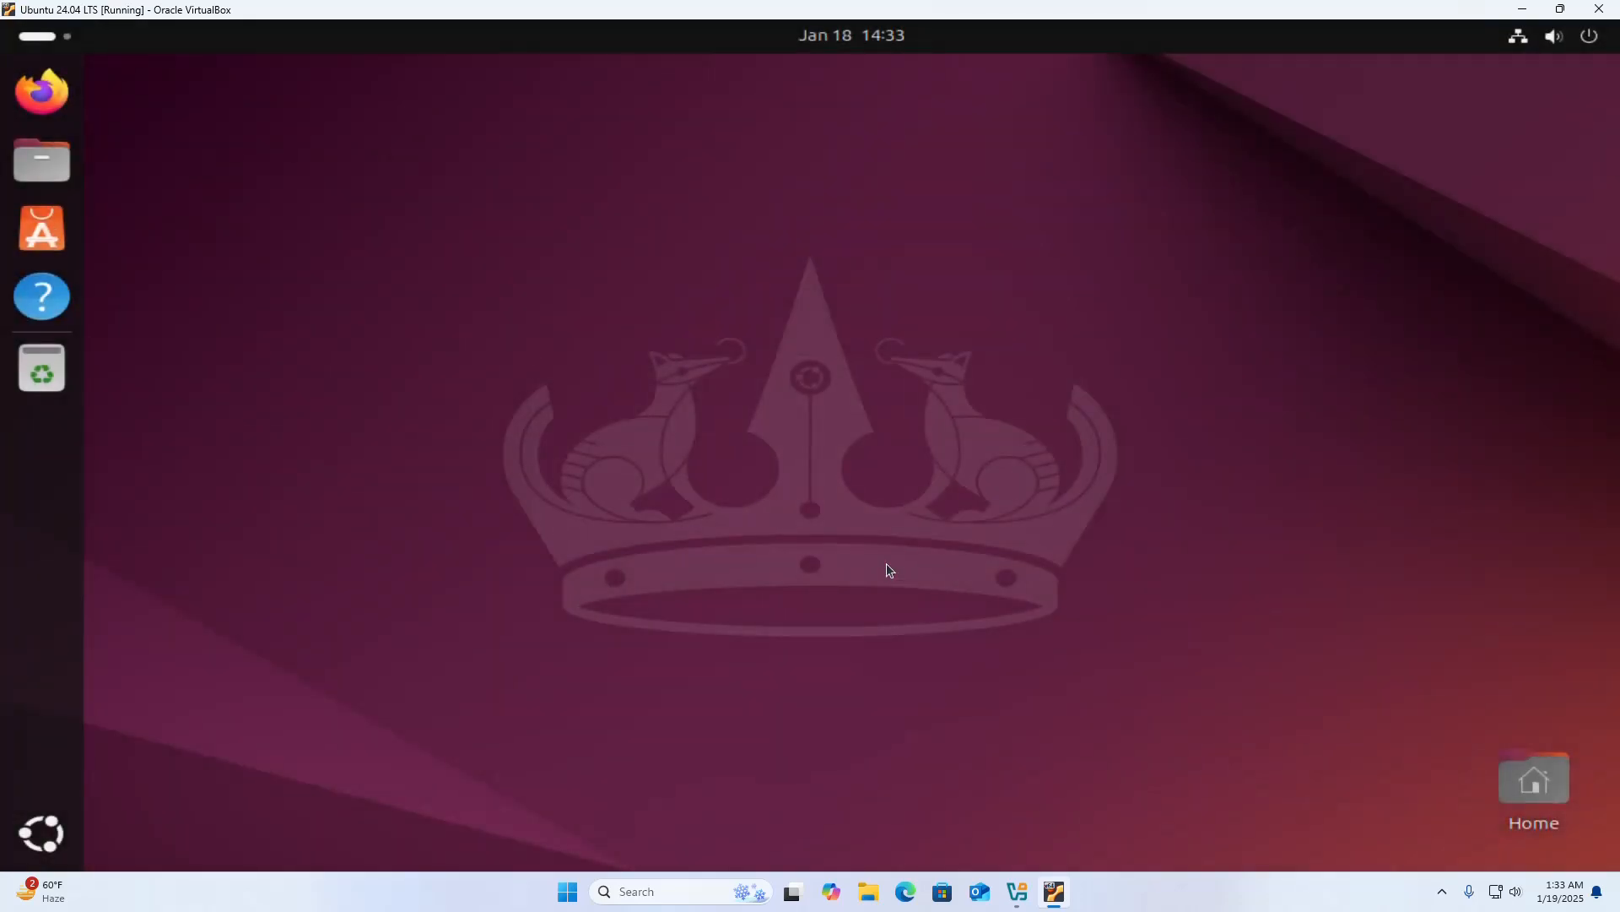
# Switch the virtual machine window out of scaled mode and power off Ubuntu, confirming the shutdown.
pyautogui.hotkey('ctrl', 'c')
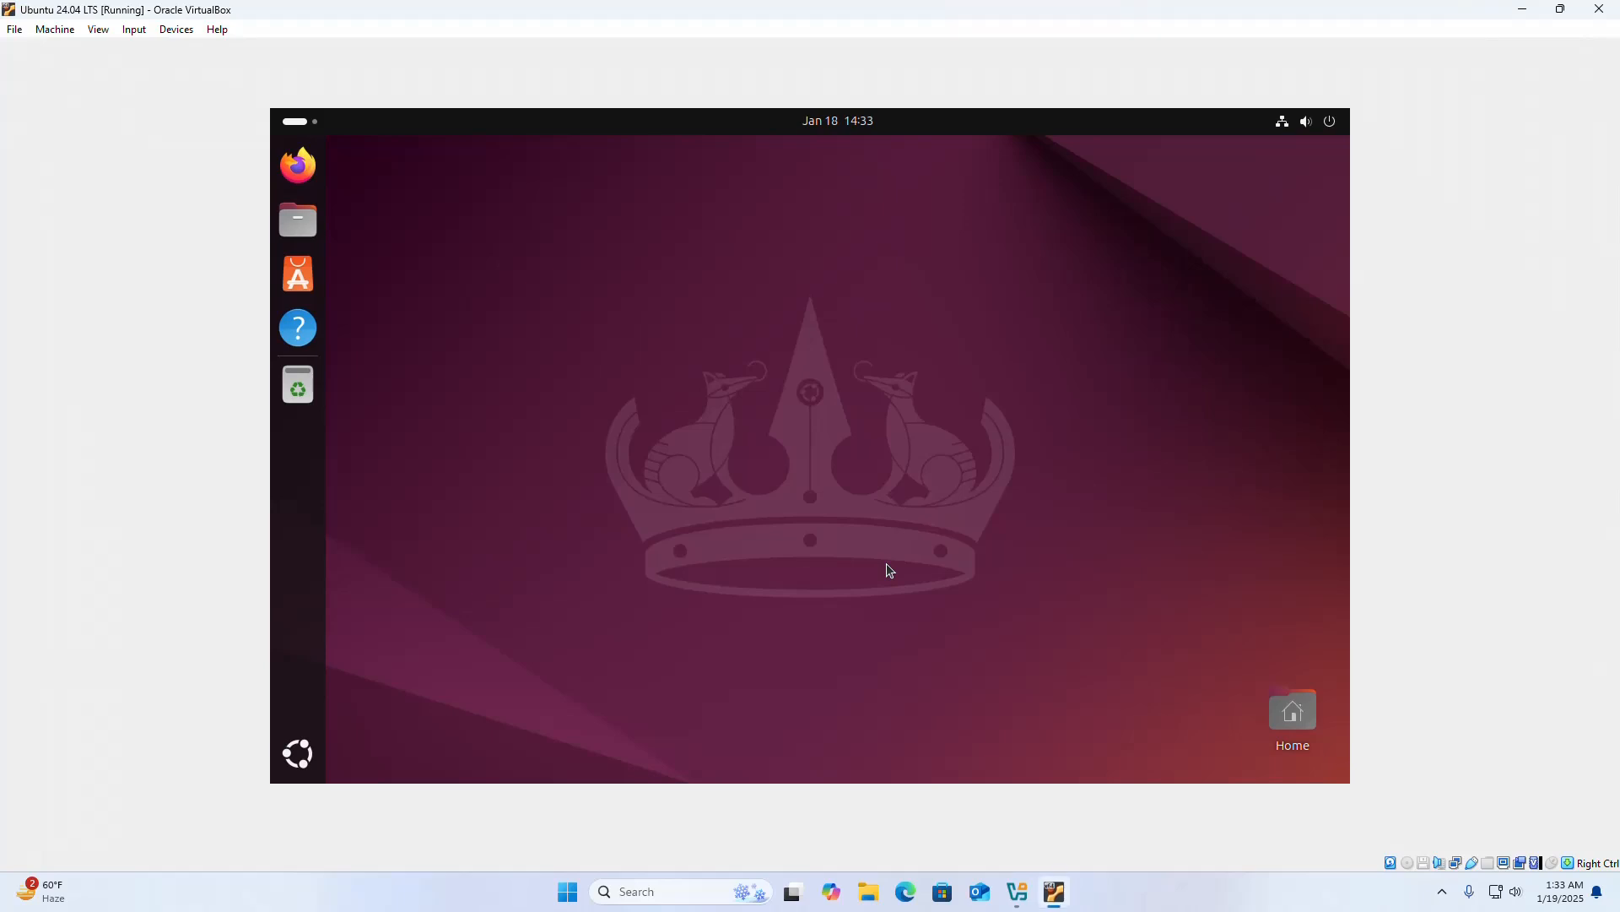
pyautogui.click(1337, 129)
pyautogui.click(1314, 175)
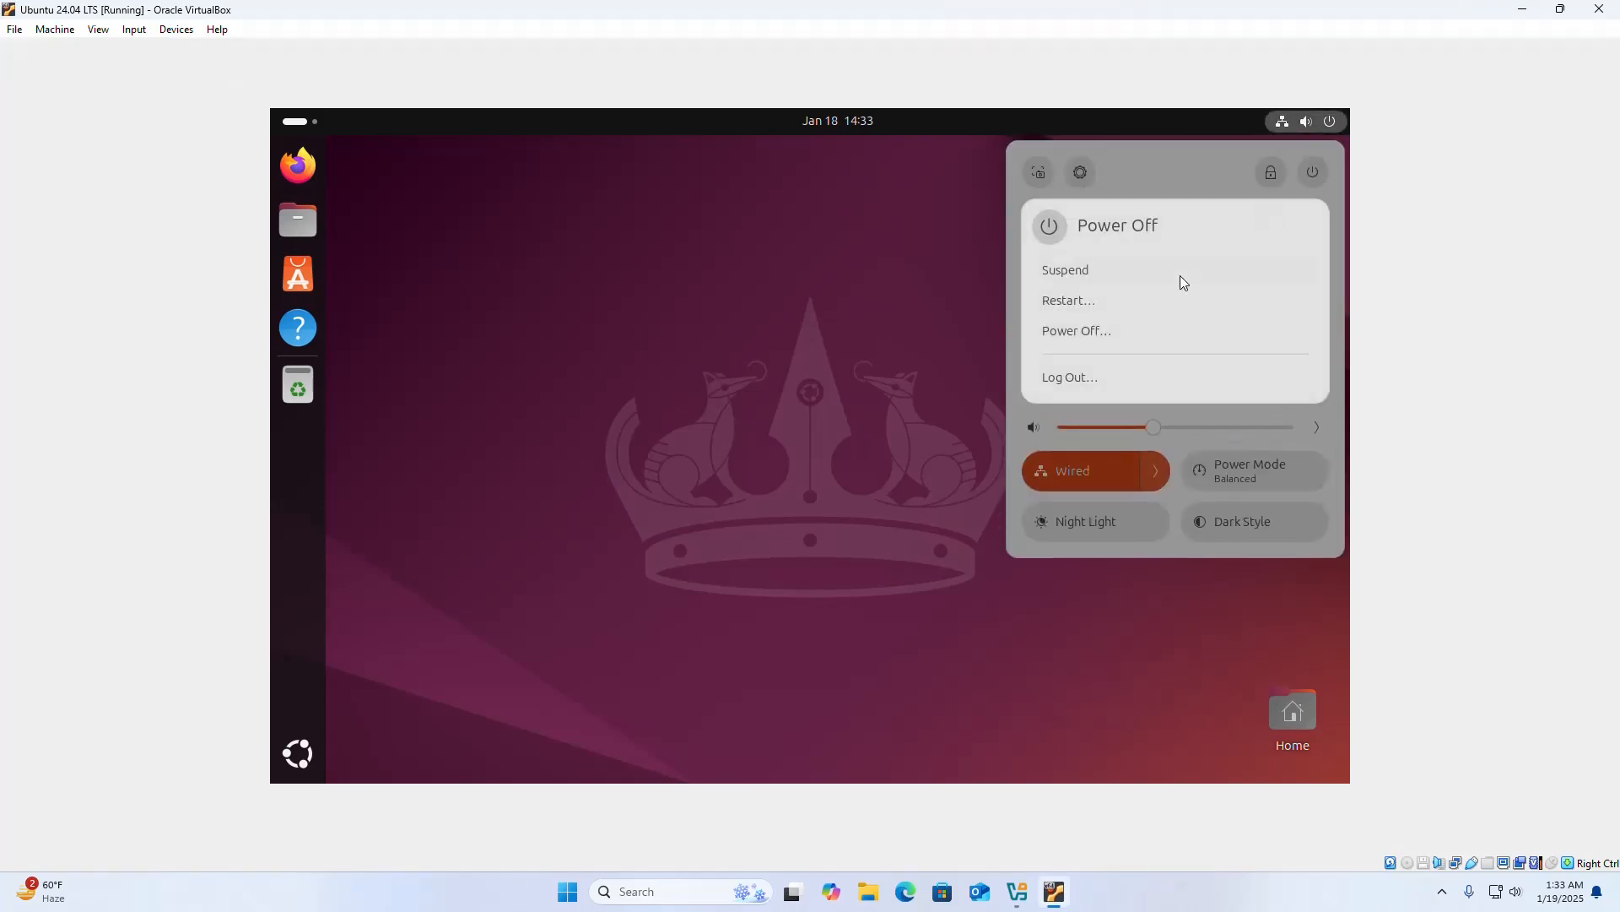
pyautogui.click(1106, 327)
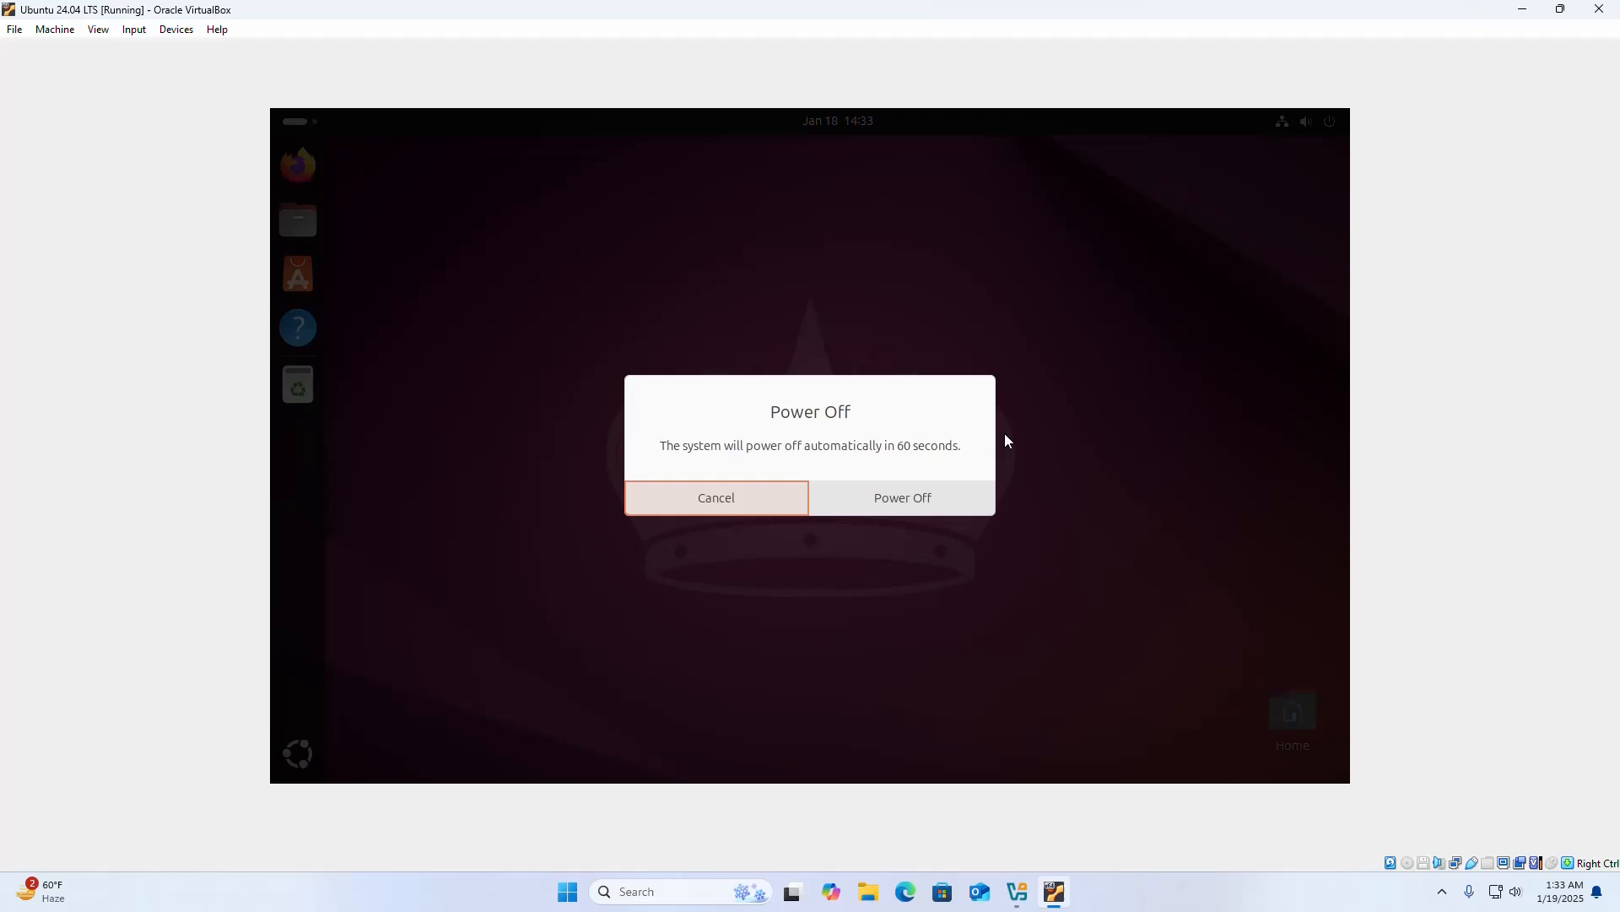
pyautogui.click(908, 495)
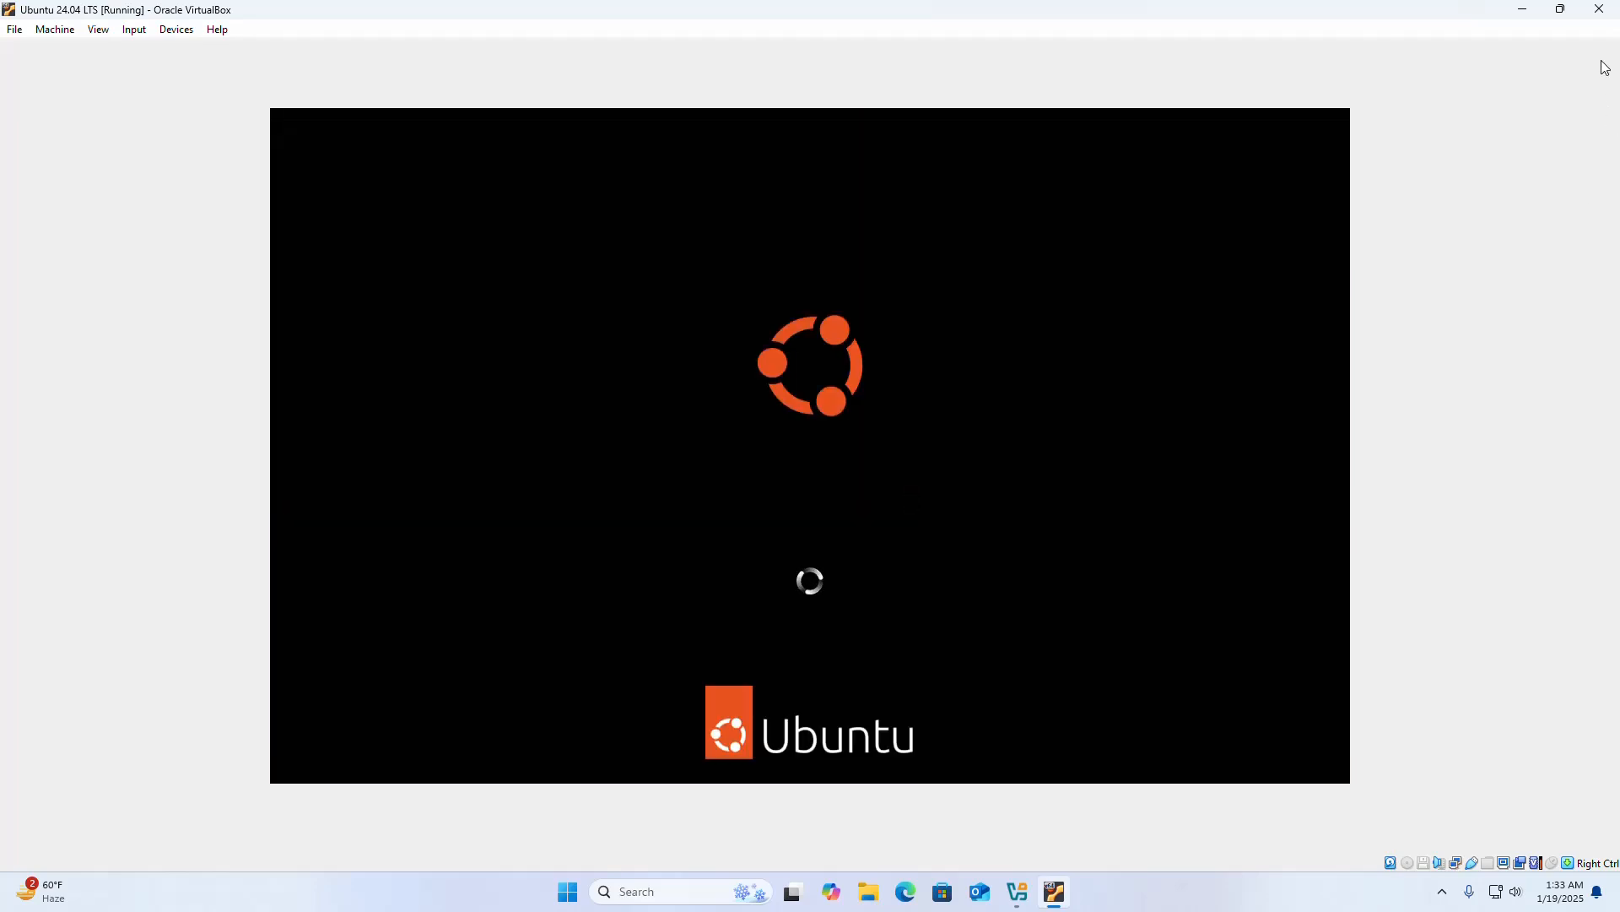